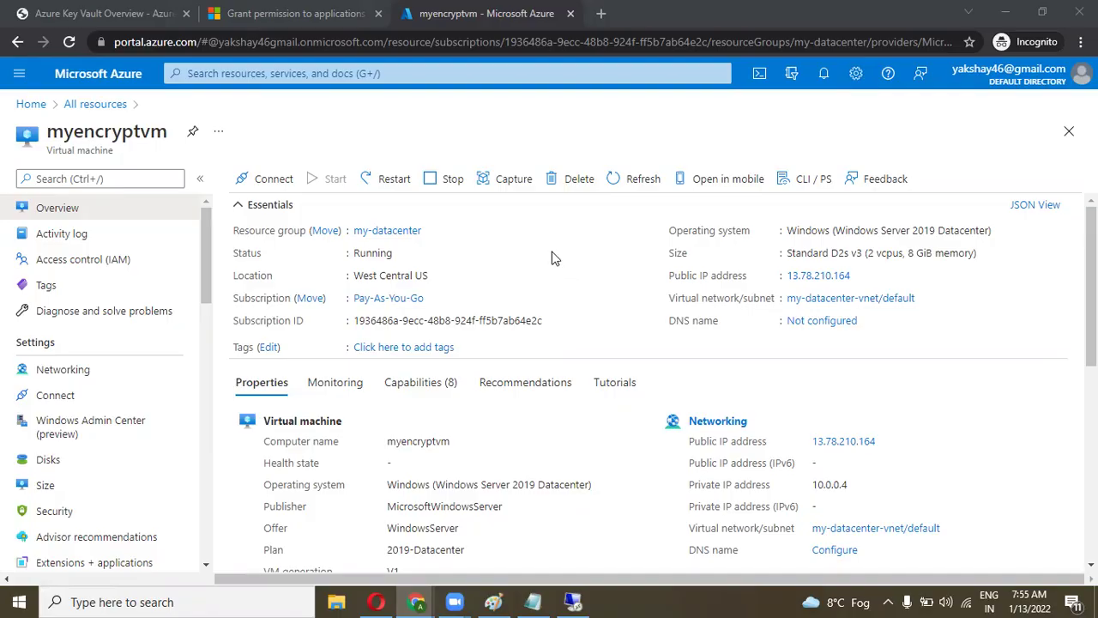
Open the boot diagnostics of the myencryptvm virtual machine.
{"action": "left_click", "coordinate": [200, 246]}
{"action": "mouse_move", "coordinate": [201, 246]}
{"action": "left_mouse_down"}
{"action": "mouse_move", "coordinate": [202, 255]}
{"action": "mouse_move", "coordinate": [204, 234]}
{"action": "mouse_move", "coordinate": [204, 510]}
{"action": "left_mouse_up"}
{"action": "left_click", "coordinate": [92, 407]}
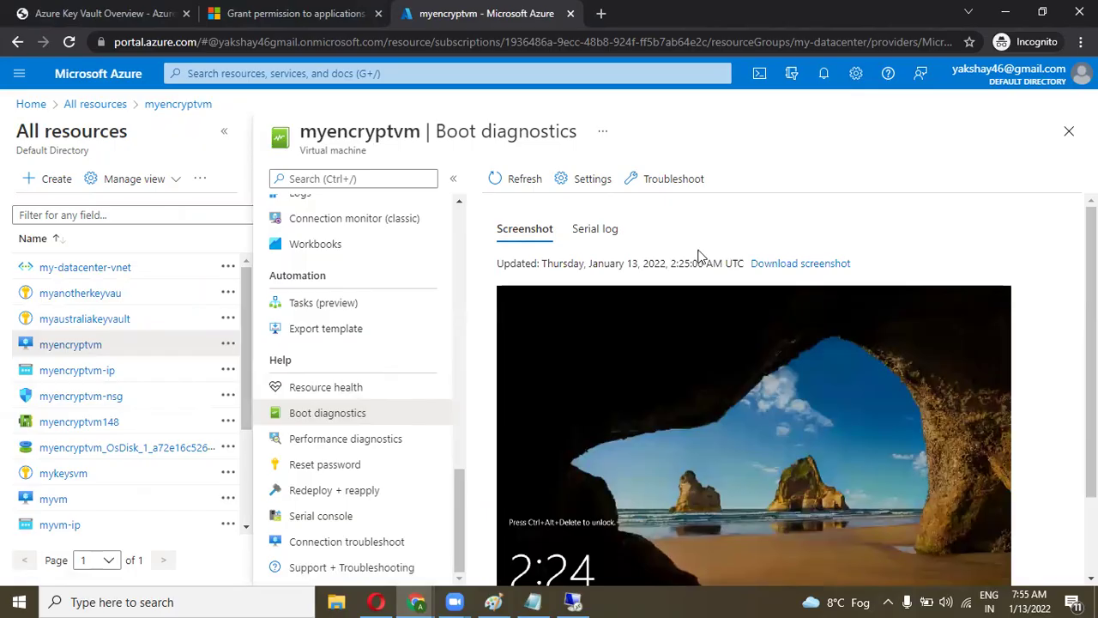
Examine the boot diagnostics serial log of myencryptvm from the machine info through to its last lines.
{"action": "left_click", "coordinate": [610, 231]}
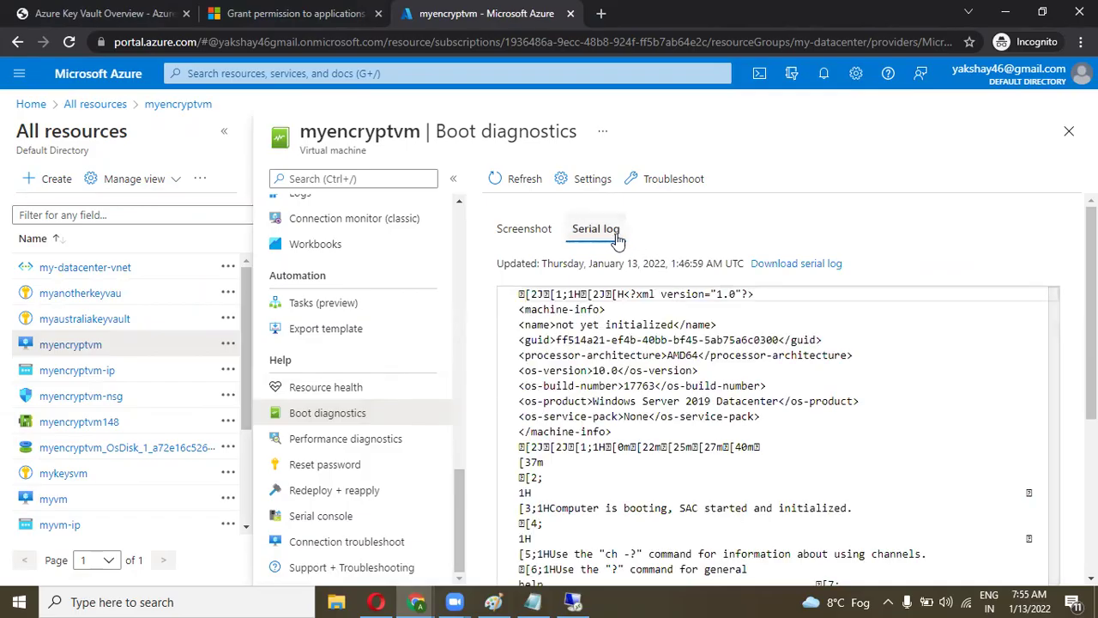
{"action": "scroll", "coordinate": [784, 426], "scroll_direction": "down", "scroll_amount": 3}
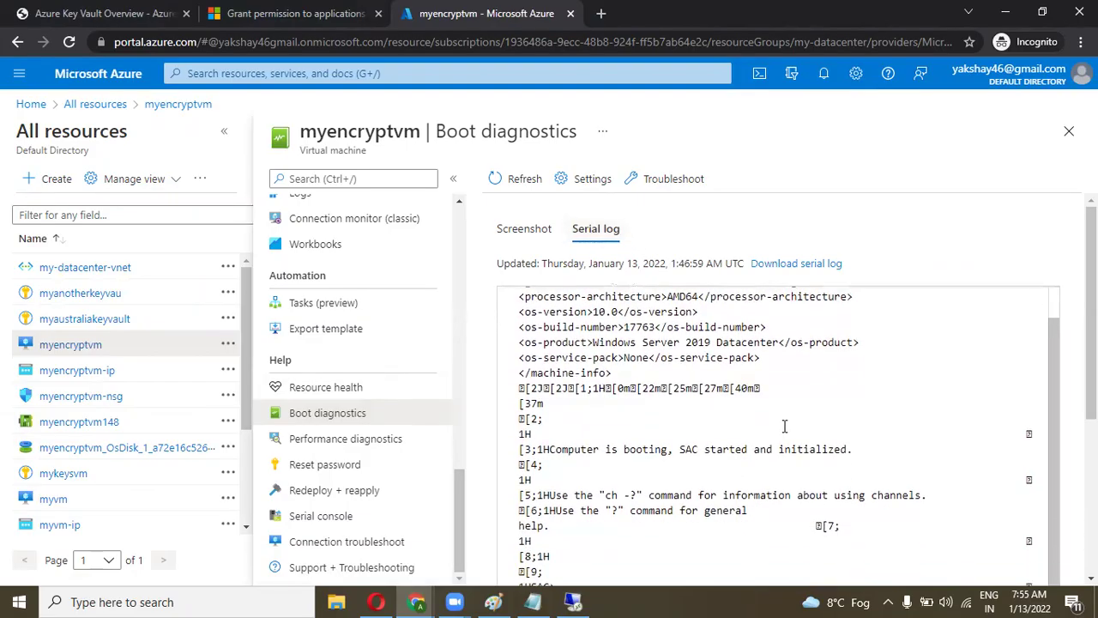
{"action": "scroll", "coordinate": [784, 426], "scroll_direction": "down", "scroll_amount": 8}
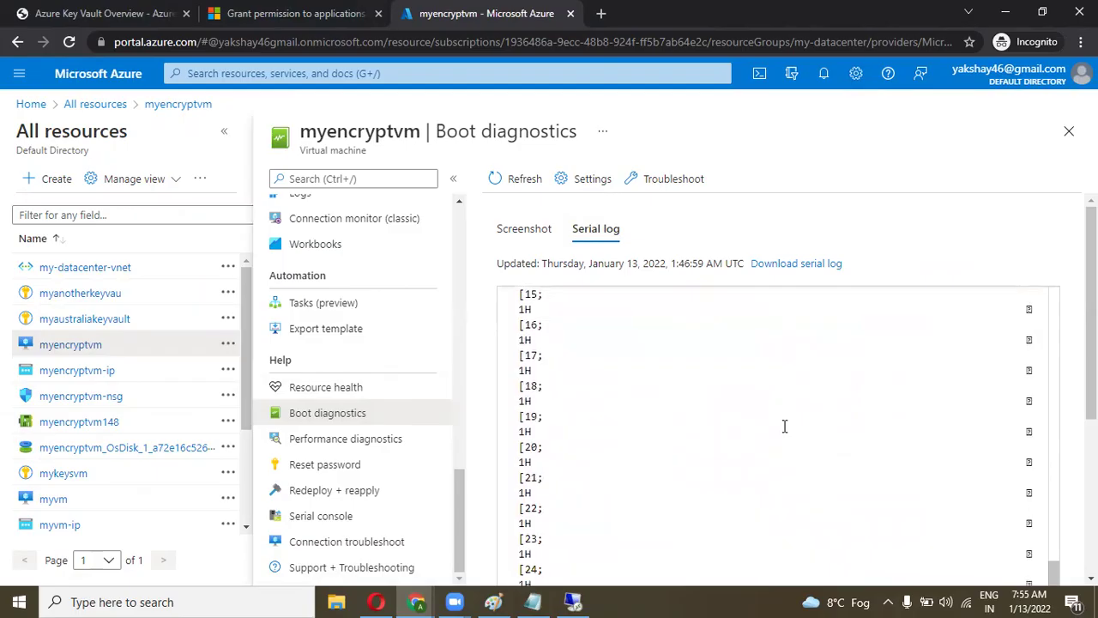
{"action": "scroll", "coordinate": [783, 426], "scroll_direction": "up", "scroll_amount": 10}
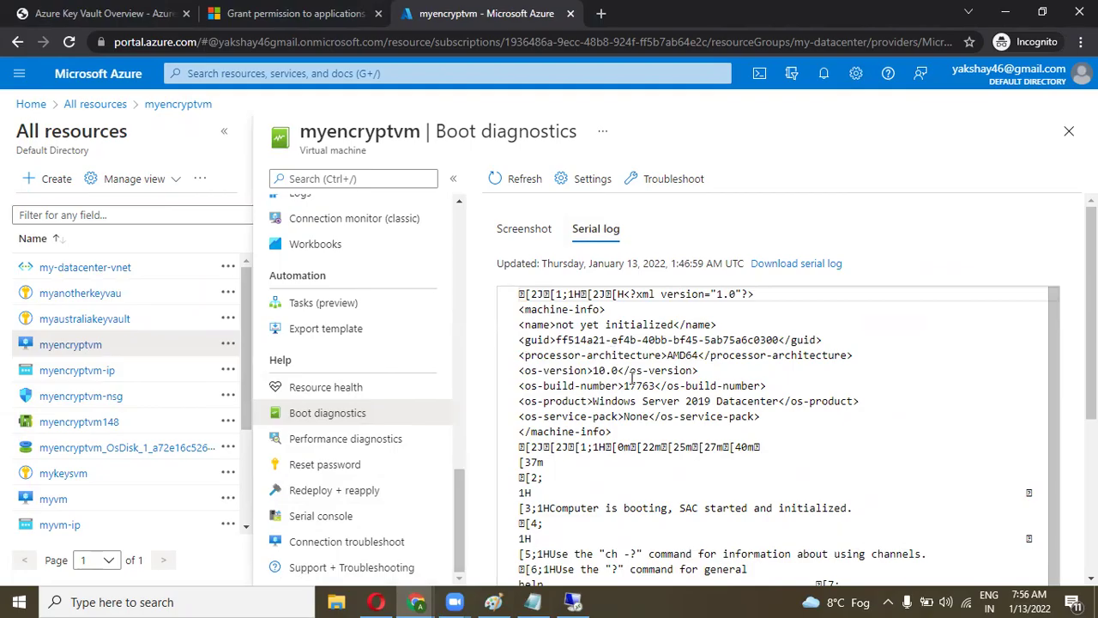
{"action": "scroll", "coordinate": [632, 377], "scroll_direction": "down", "scroll_amount": 3}
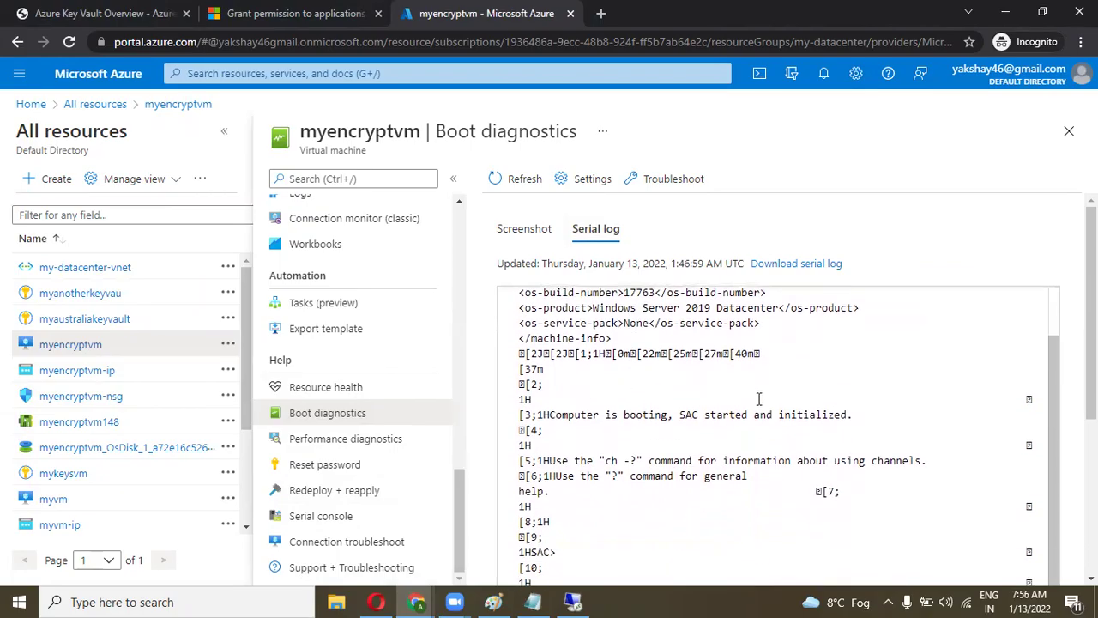
{"action": "scroll", "coordinate": [759, 399], "scroll_direction": "up", "scroll_amount": 3}
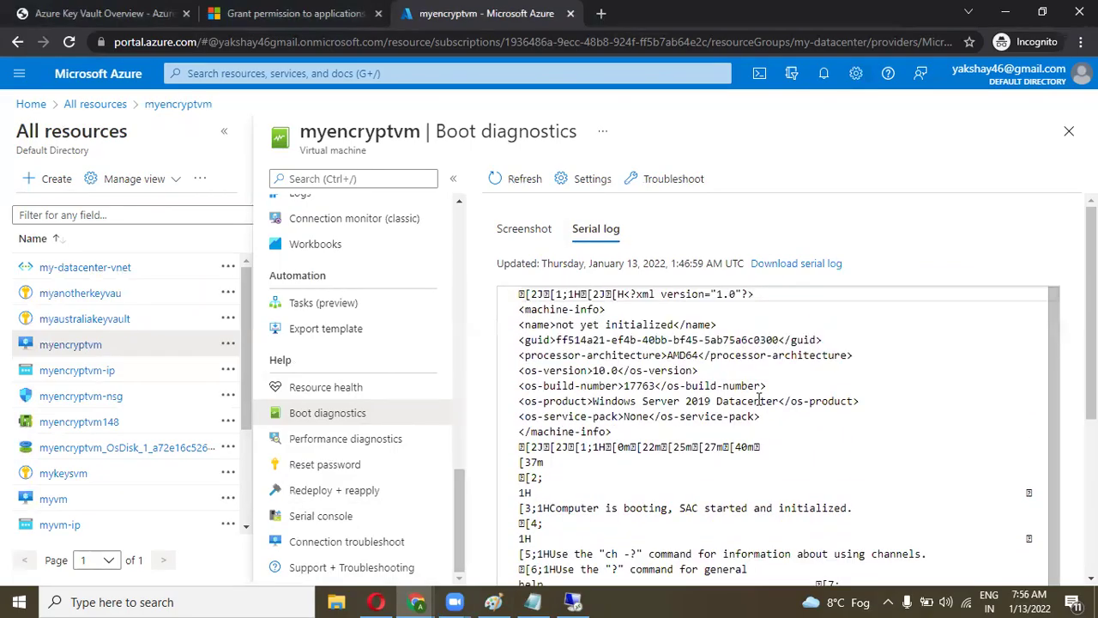
{"action": "scroll", "coordinate": [760, 398], "scroll_direction": "down", "scroll_amount": 3}
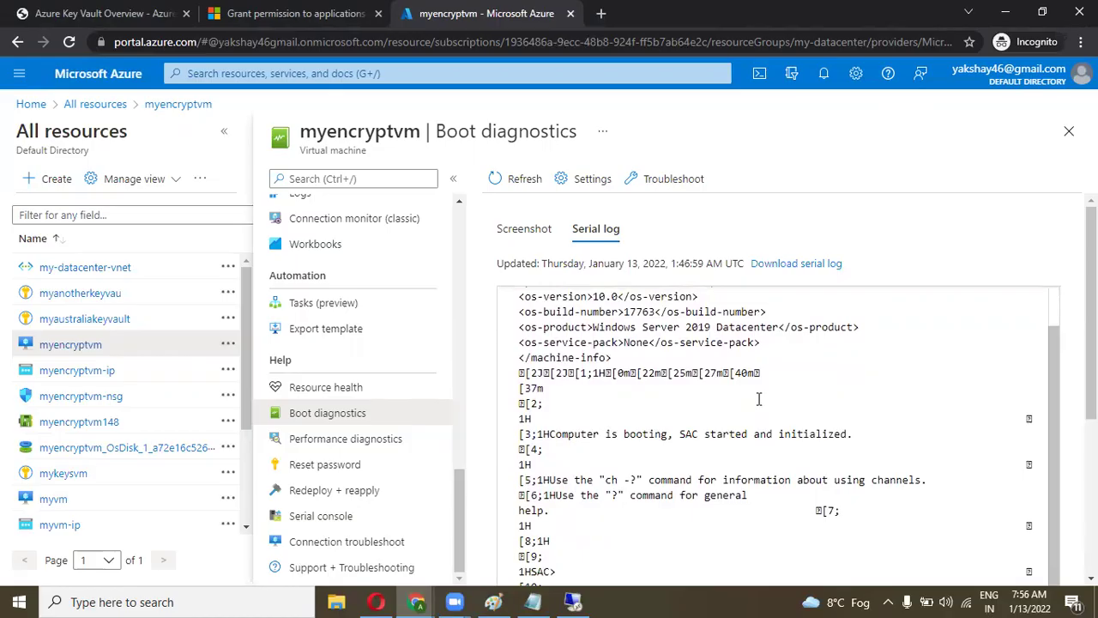
{"action": "scroll", "coordinate": [759, 399], "scroll_direction": "down", "scroll_amount": 1}
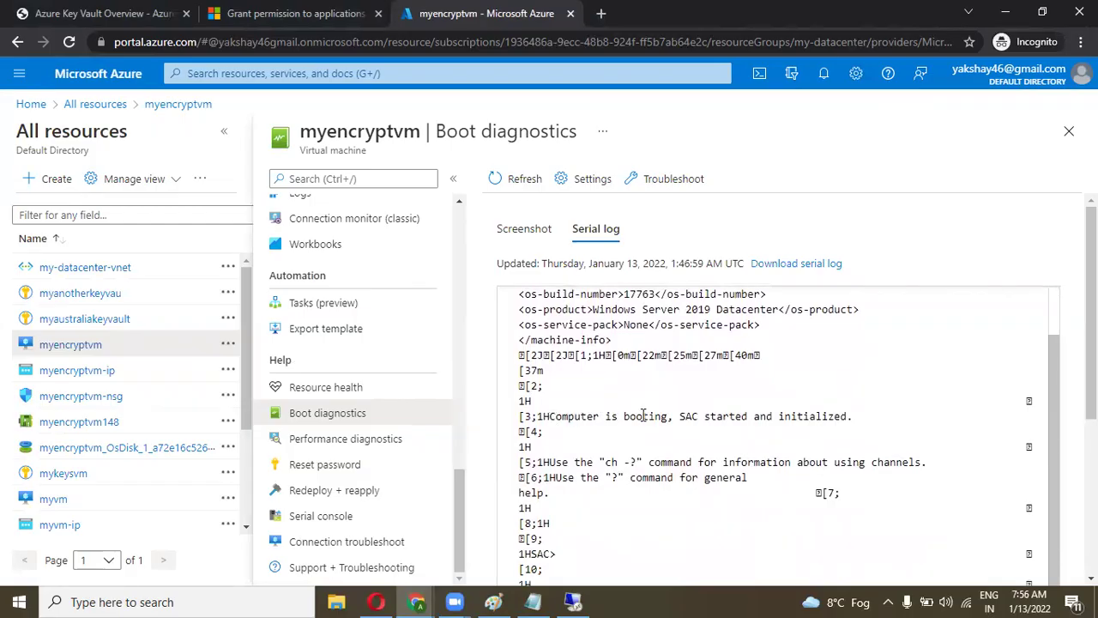
{"action": "scroll", "coordinate": [787, 404], "scroll_direction": "down", "scroll_amount": 1}
{"action": "scroll", "coordinate": [787, 403], "scroll_direction": "down", "scroll_amount": 2}
{"action": "scroll", "coordinate": [787, 404], "scroll_direction": "down", "scroll_amount": 5}
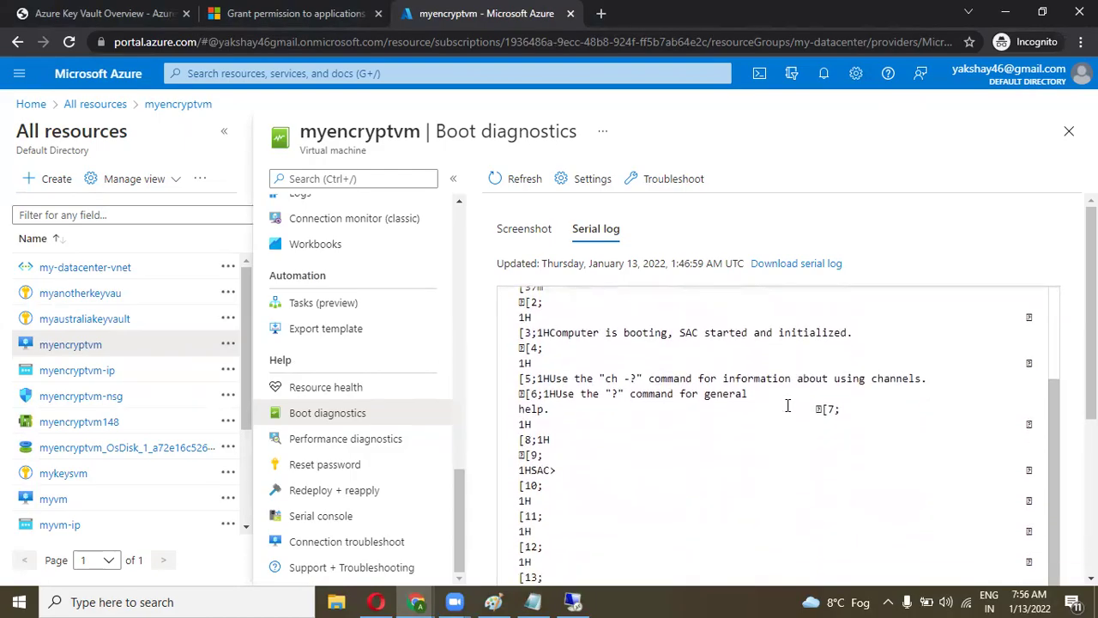
{"action": "scroll", "coordinate": [788, 404], "scroll_direction": "down", "scroll_amount": 1}
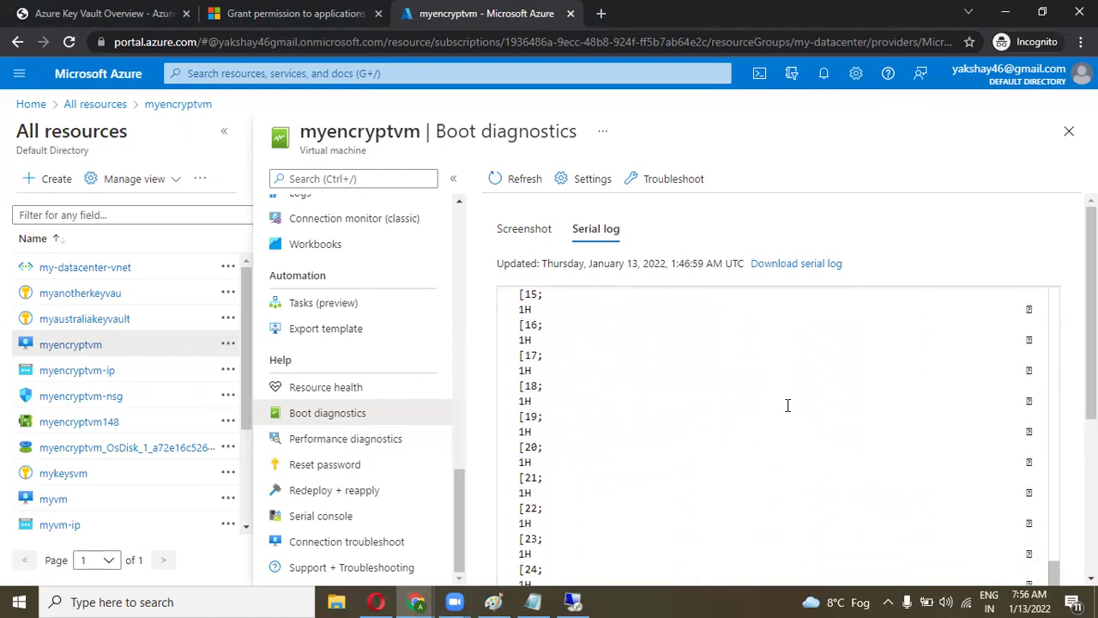
Check the serial console page of myencryptvm, and return to boot diagnostics to examine the boot screenshot and its update time.
{"action": "left_click", "coordinate": [334, 526]}
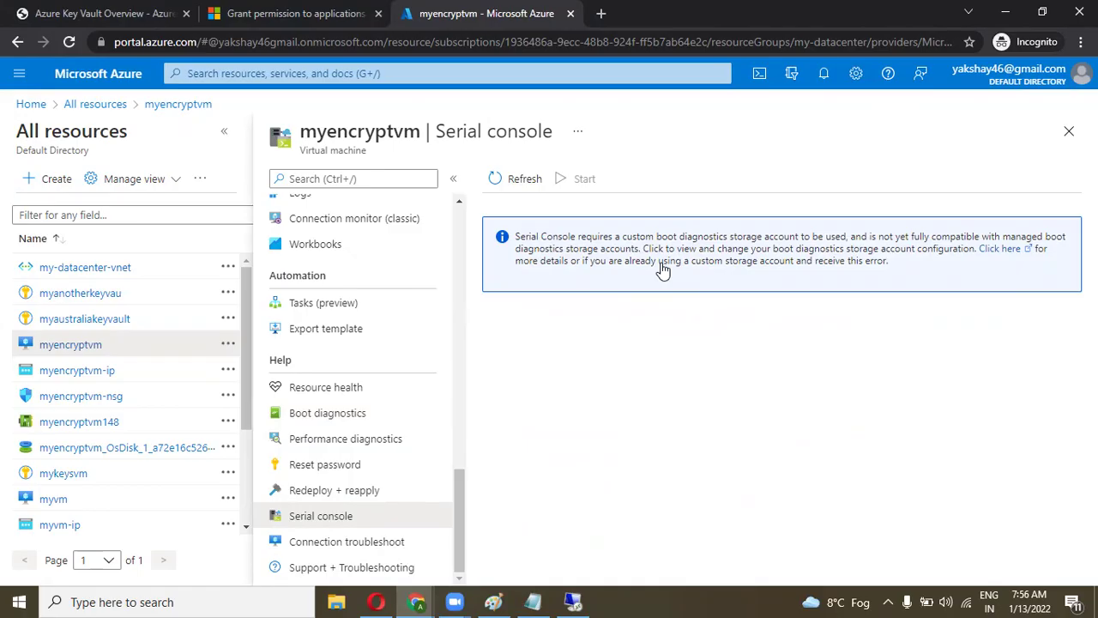
{"action": "left_click", "coordinate": [340, 419]}
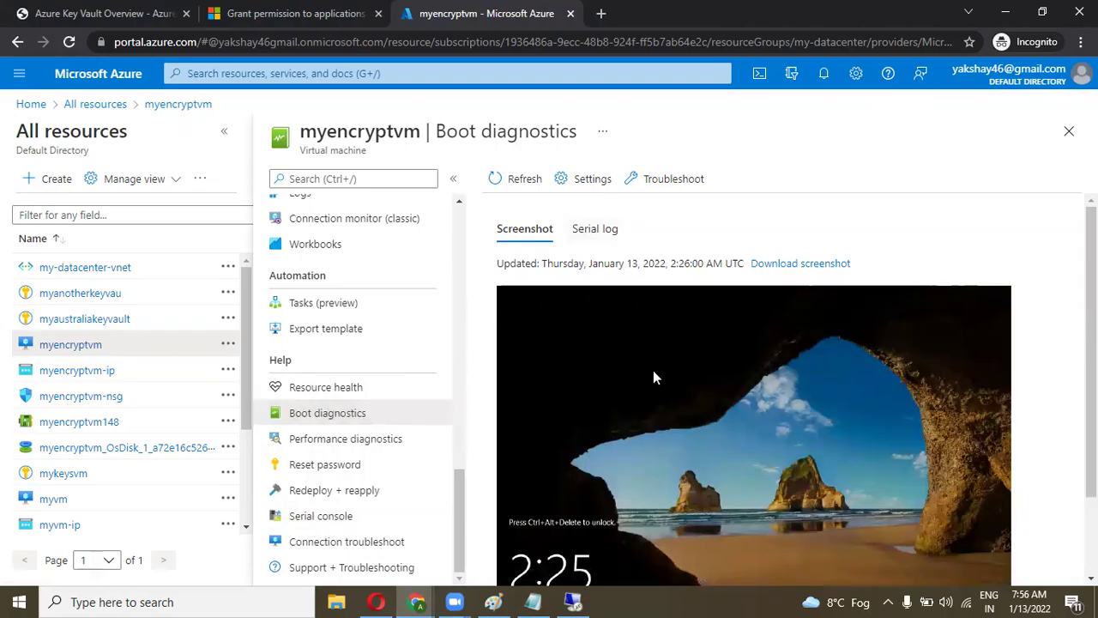
{"action": "scroll", "coordinate": [699, 392], "scroll_direction": "down", "scroll_amount": 1}
{"action": "scroll", "coordinate": [699, 387], "scroll_direction": "up", "scroll_amount": 1}
{"action": "left_click_drag", "start_coordinate": [713, 267], "coordinate": [651, 267]}
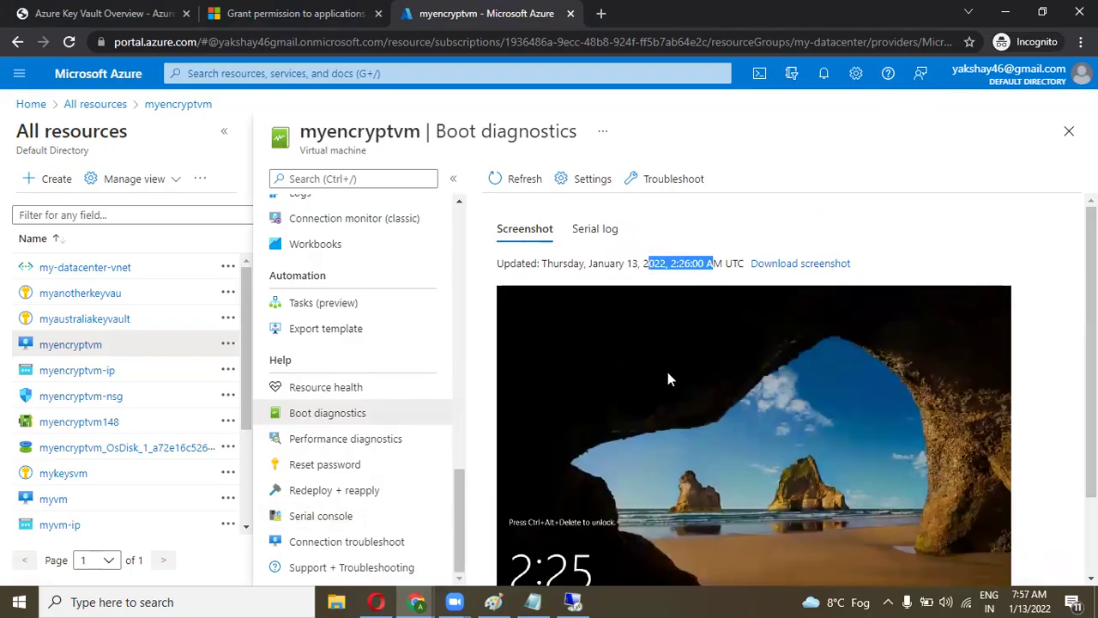
{"action": "scroll", "coordinate": [664, 429], "scroll_direction": "down", "scroll_amount": 2}
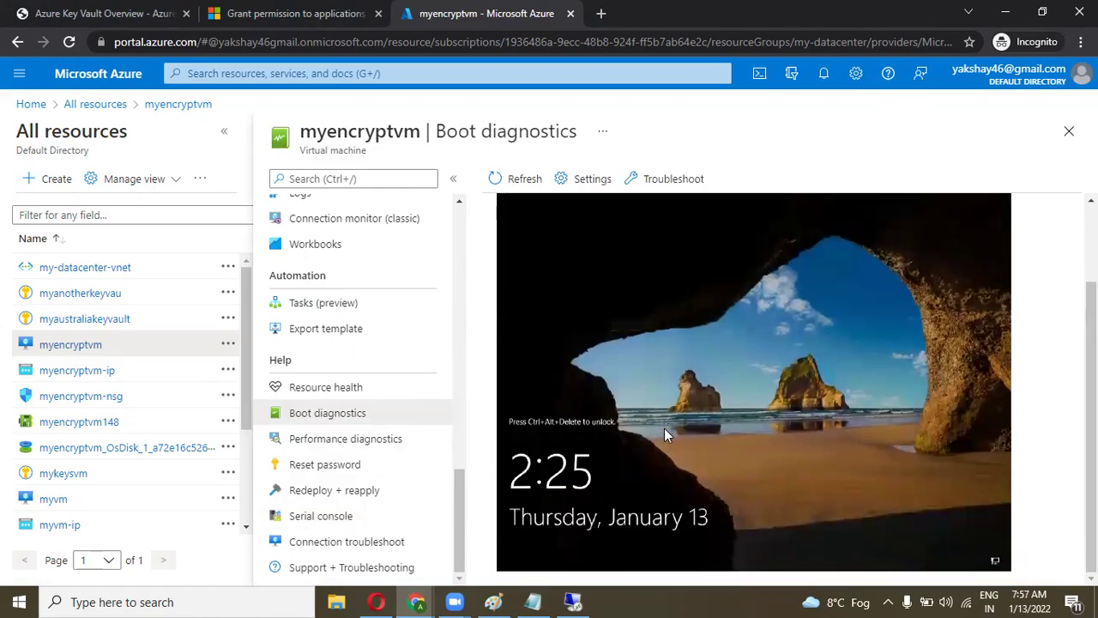
{"action": "scroll", "coordinate": [664, 428], "scroll_direction": "up", "scroll_amount": 2}
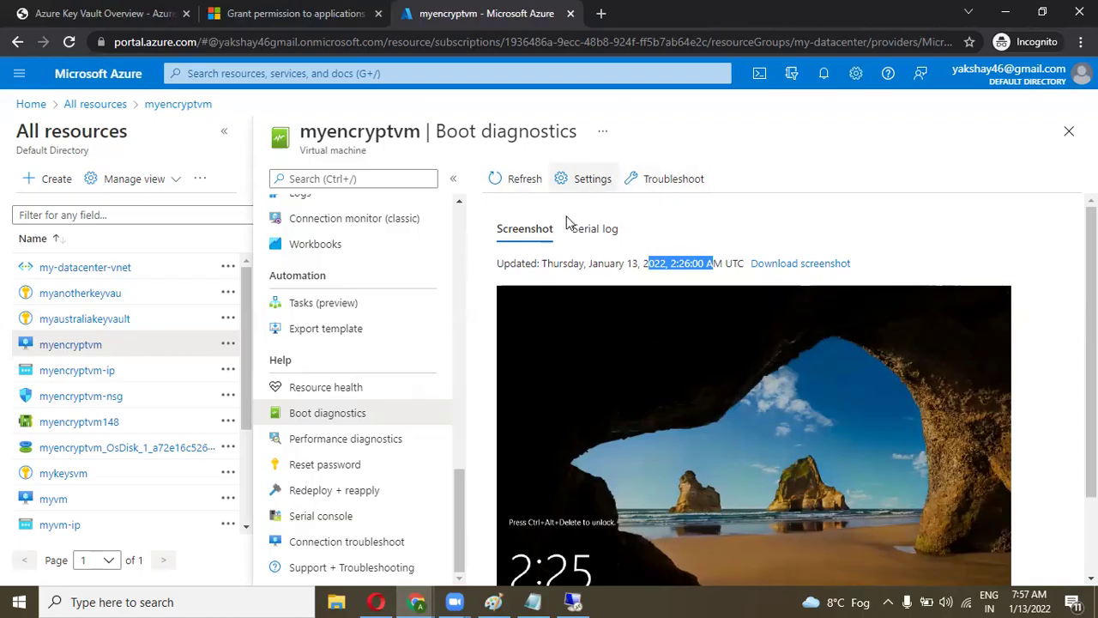
Reopen the serial console page, view its linked help article on boot diagnostics storage accounts, and close the article.
{"action": "left_click", "coordinate": [334, 521]}
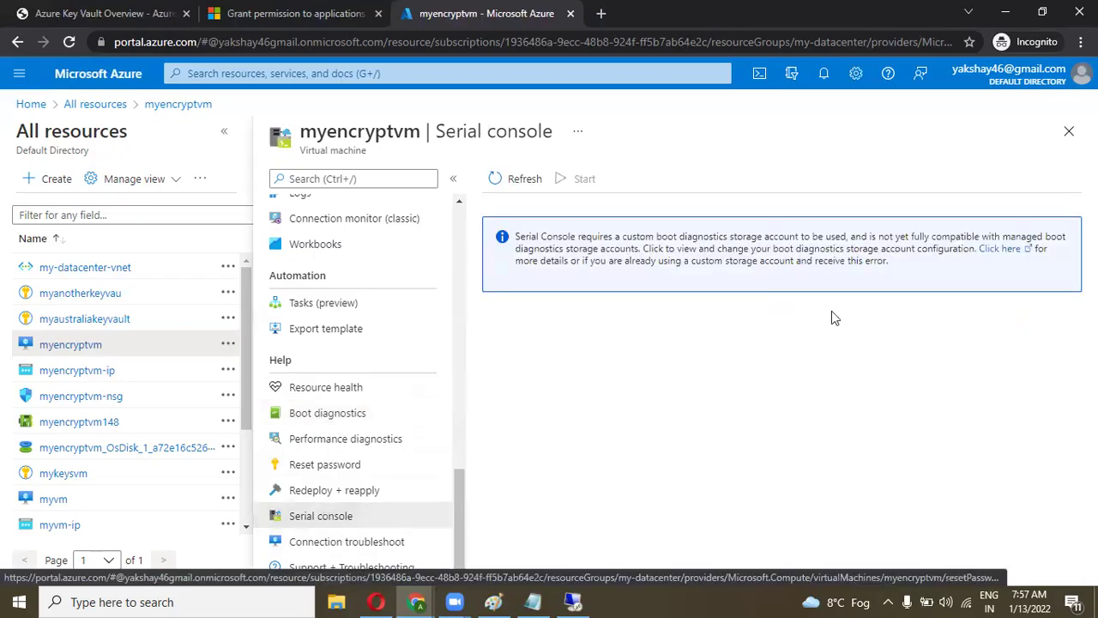
{"action": "left_click", "coordinate": [995, 250]}
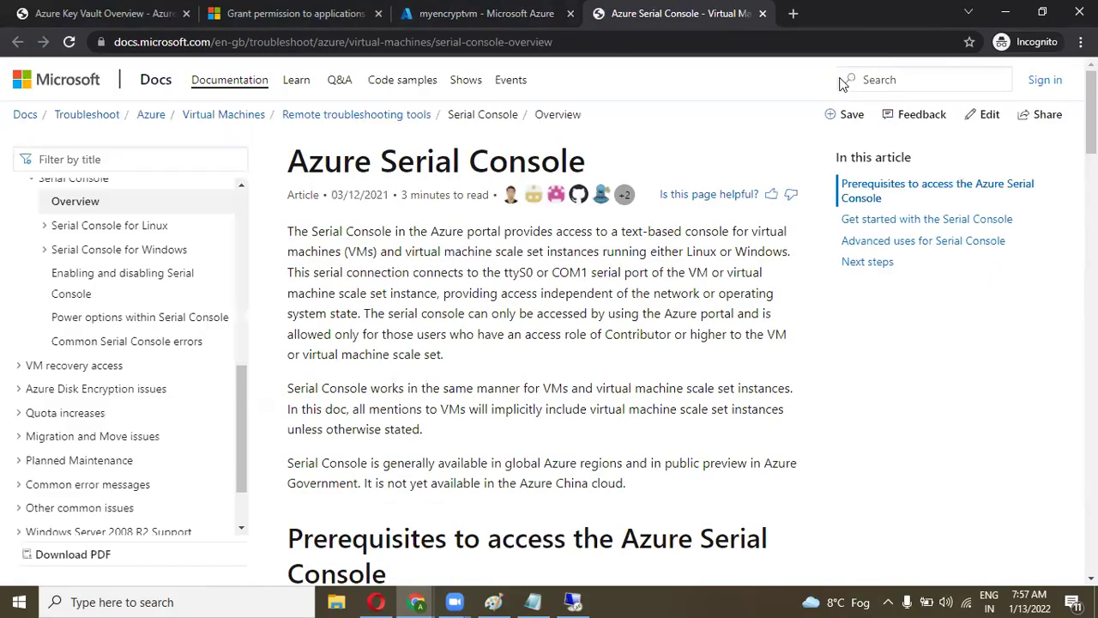
{"action": "key", "text": "ctrl+w"}
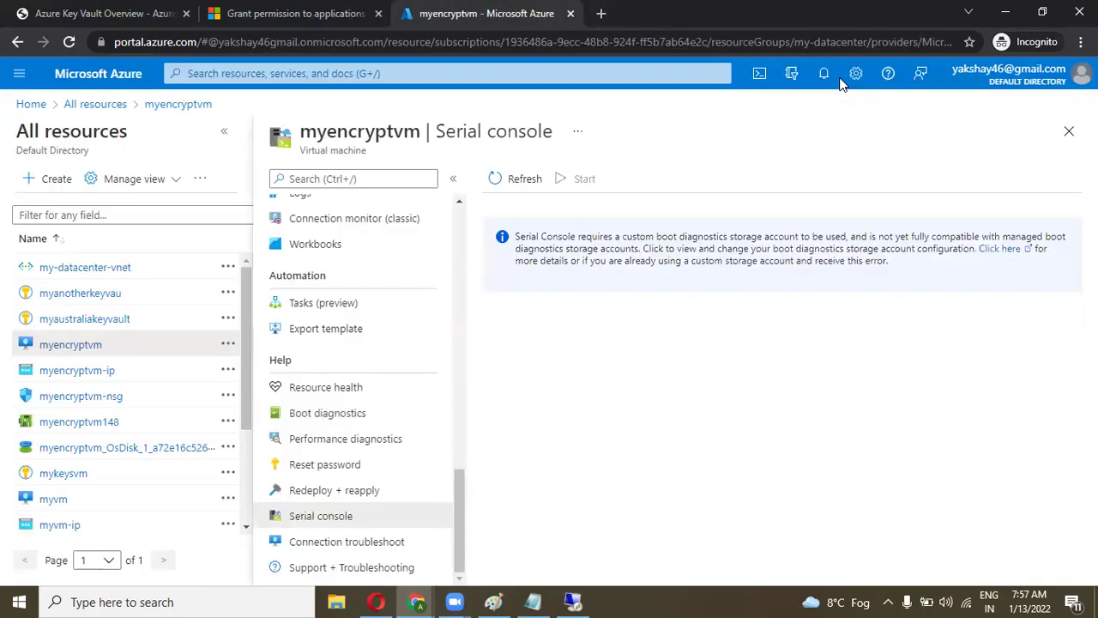
Open the boot diagnostics settings of myencryptvm to view the managed and custom storage account options.
{"action": "scroll", "coordinate": [394, 514], "scroll_direction": "up", "scroll_amount": 1}
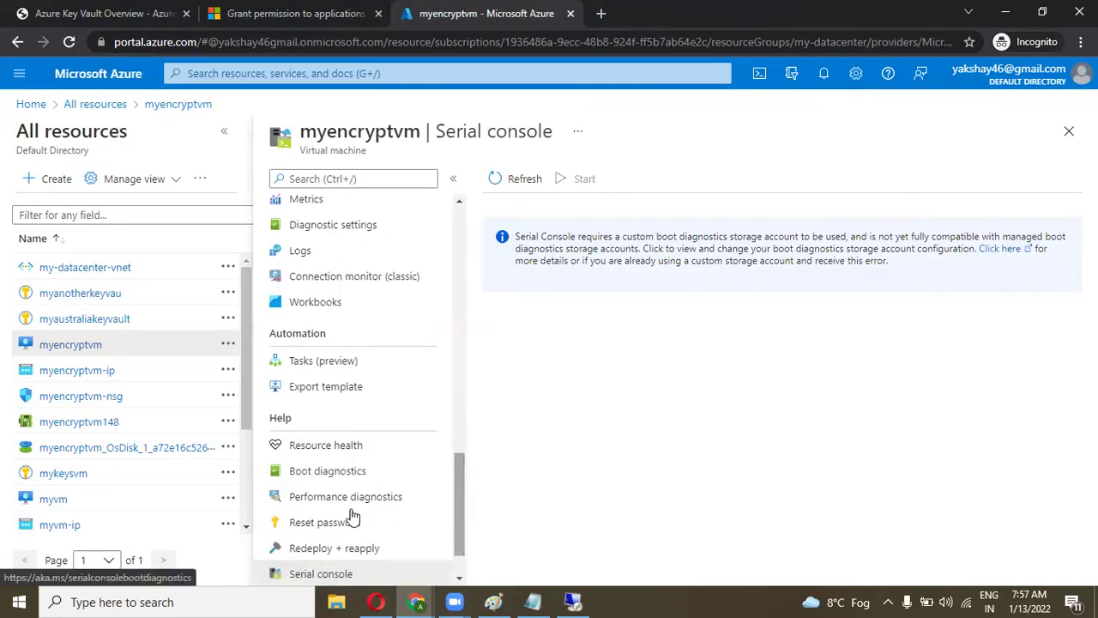
{"action": "left_click", "coordinate": [353, 472]}
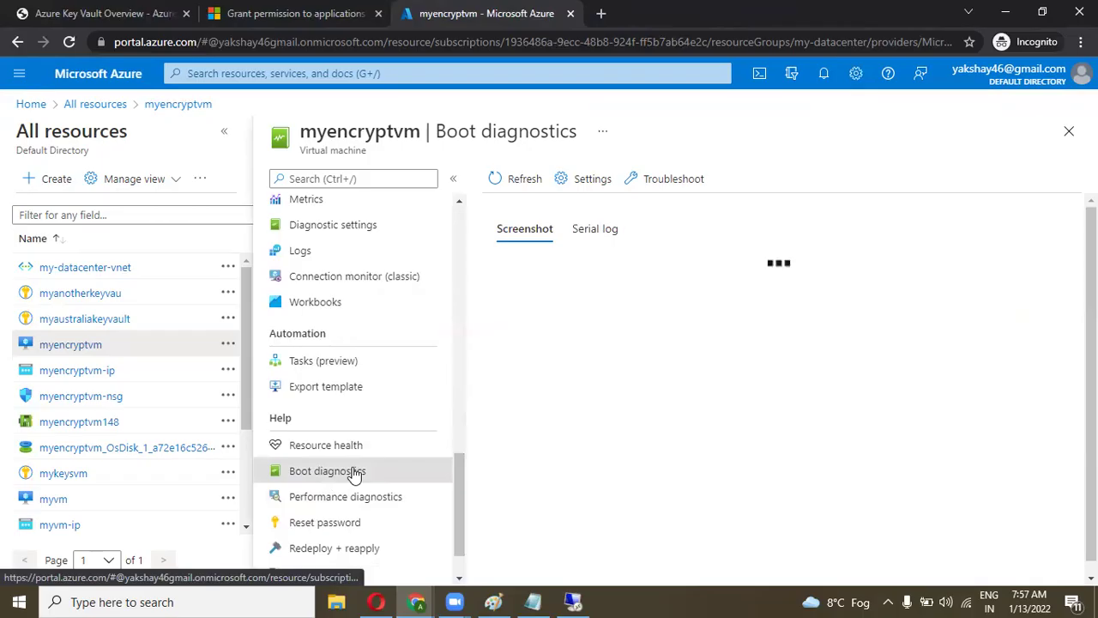
{"action": "left_click", "coordinate": [591, 180]}
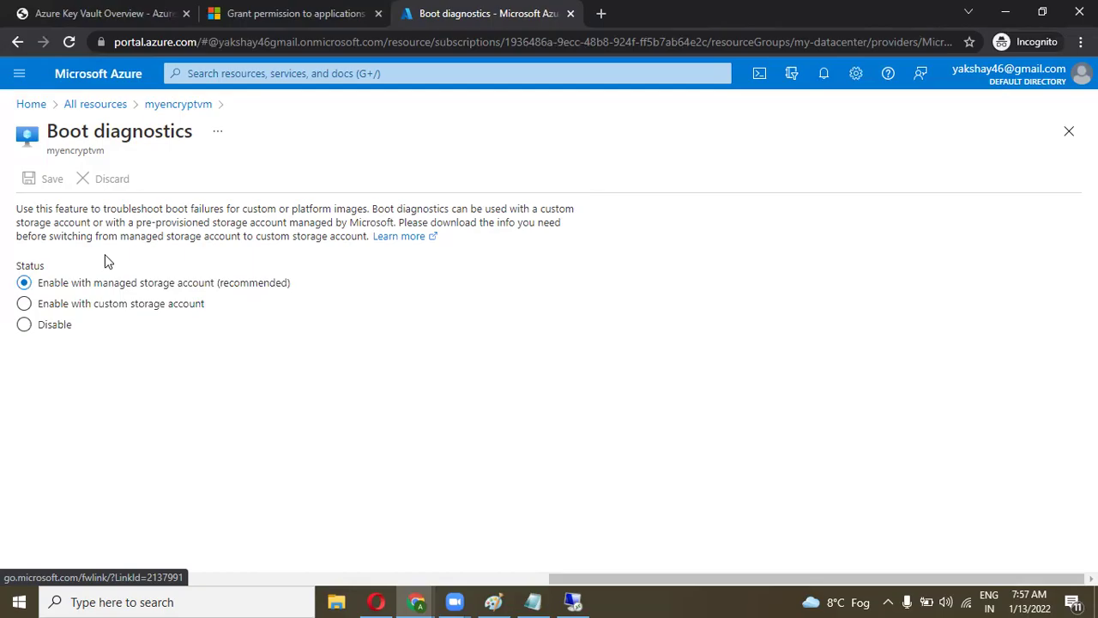
Start creating a new virtual machine resource from the Windows Server 2019 Datacenter product.
{"action": "left_click", "coordinate": [31, 104]}
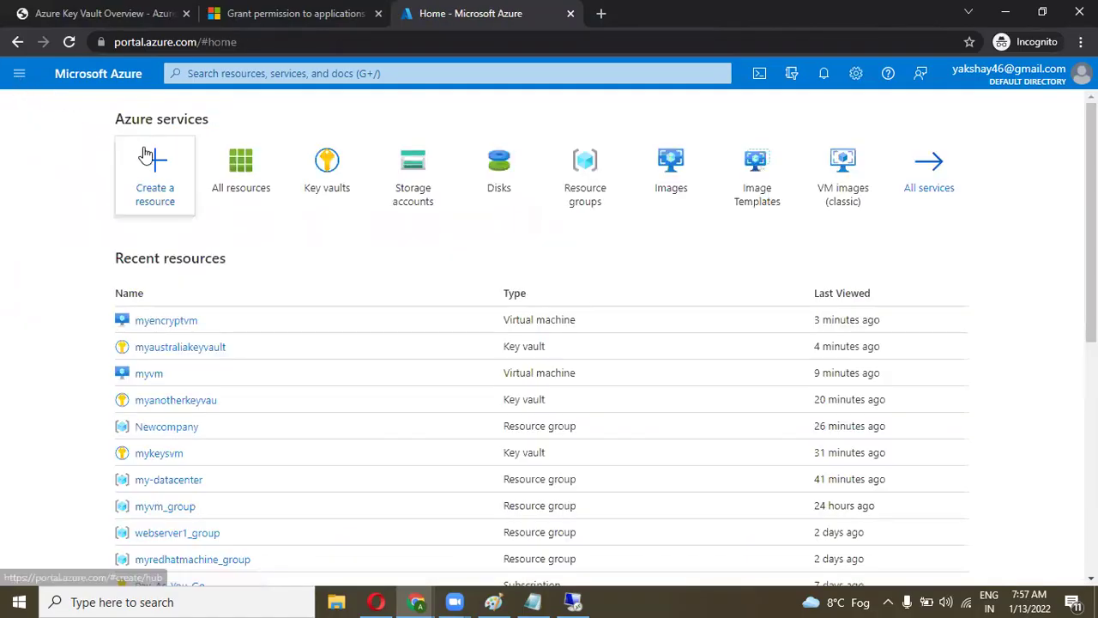
{"action": "left_click", "coordinate": [151, 171]}
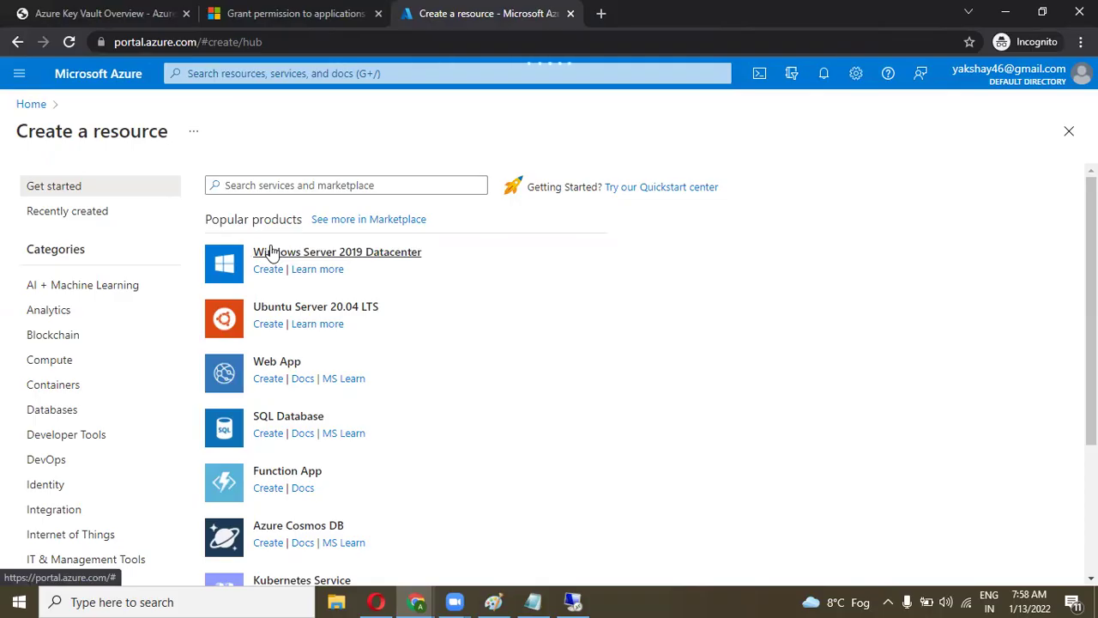
{"action": "left_click", "coordinate": [307, 254]}
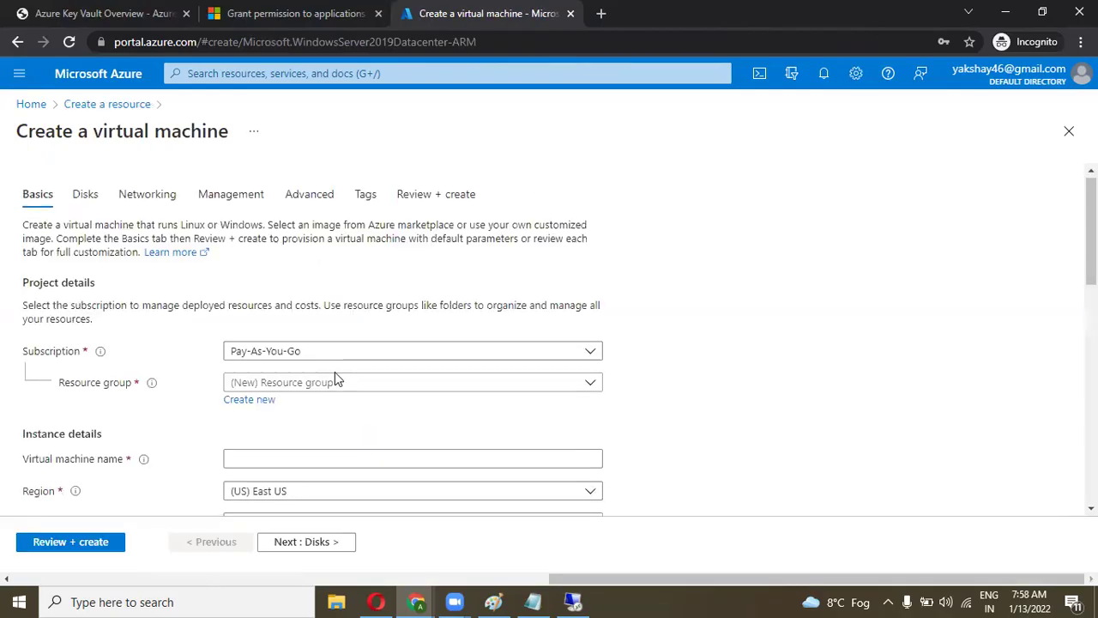
Assign the new virtual machine to the existing my-datacenter resource group and name it myvm.
{"action": "scroll", "coordinate": [335, 379], "scroll_direction": "down", "scroll_amount": 1}
{"action": "left_click", "coordinate": [325, 332]}
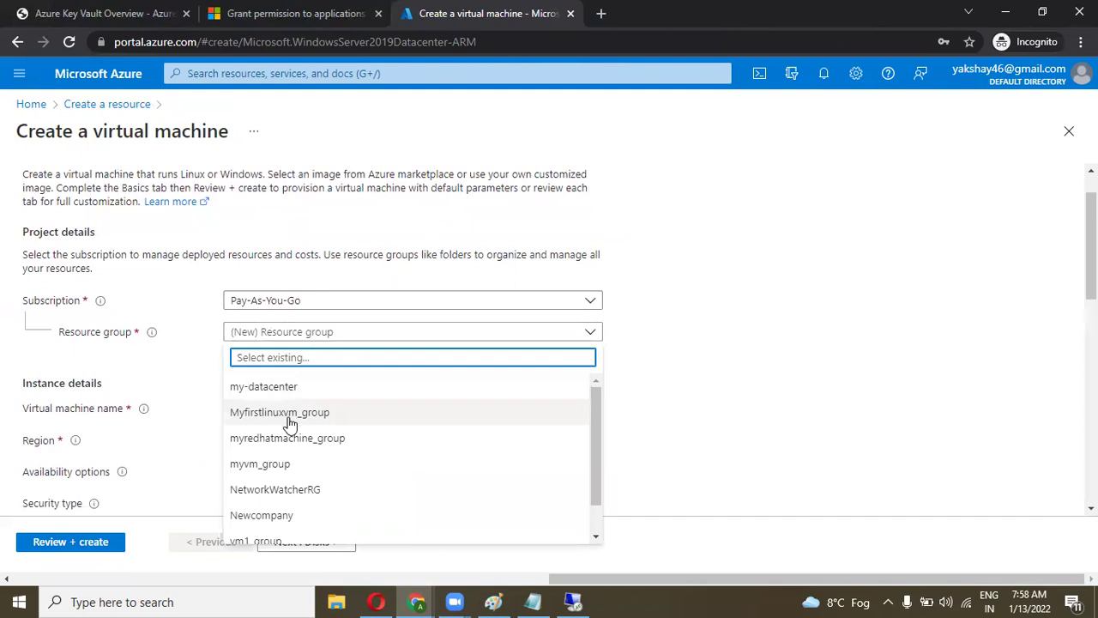
{"action": "left_click", "coordinate": [310, 387]}
{"action": "scroll", "coordinate": [314, 389], "scroll_direction": "down", "scroll_amount": 1}
{"action": "left_click", "coordinate": [288, 346]}
{"action": "type", "text": "myvm"}
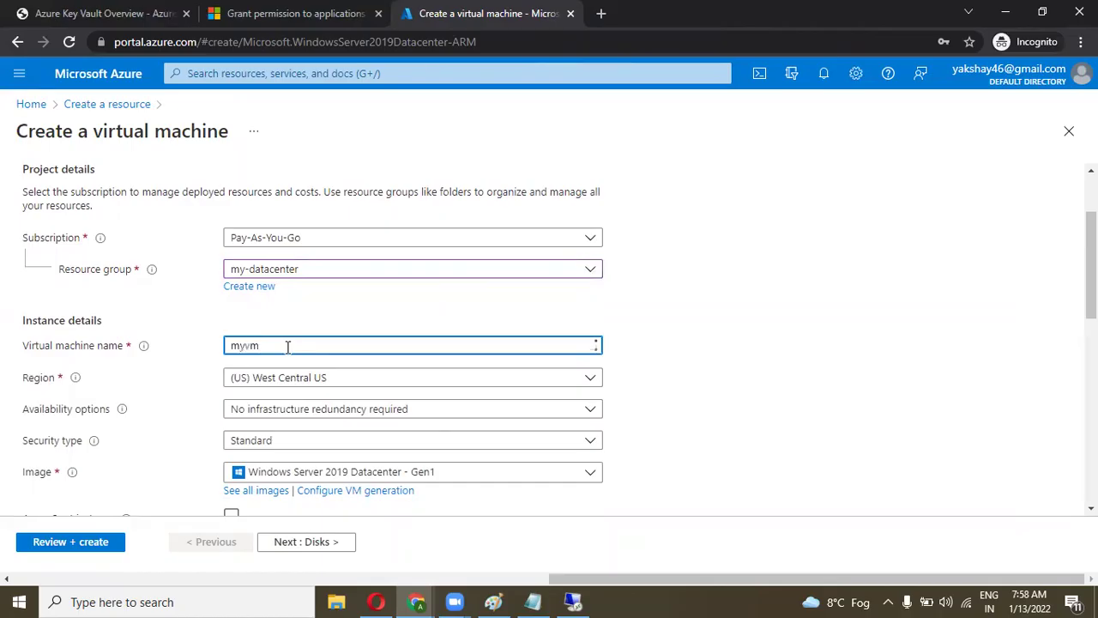
Set the administrator username to azureuser, enter and confirm the account password, and continue to the disk options.
{"action": "scroll", "coordinate": [289, 347], "scroll_direction": "down", "scroll_amount": 2}
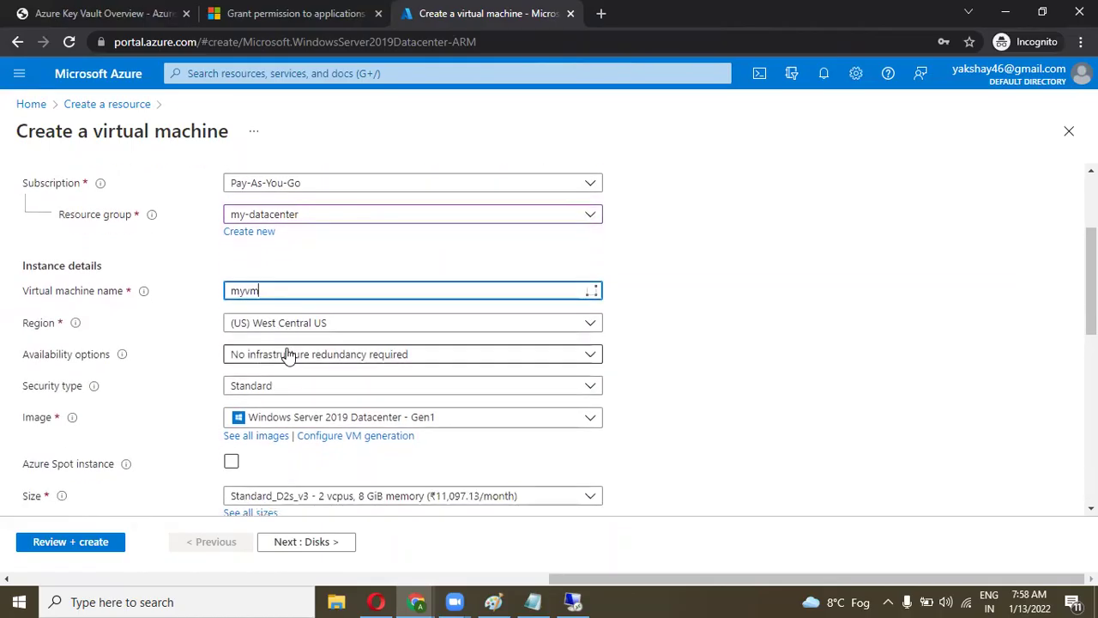
{"action": "scroll", "coordinate": [288, 352], "scroll_direction": "down", "scroll_amount": 1}
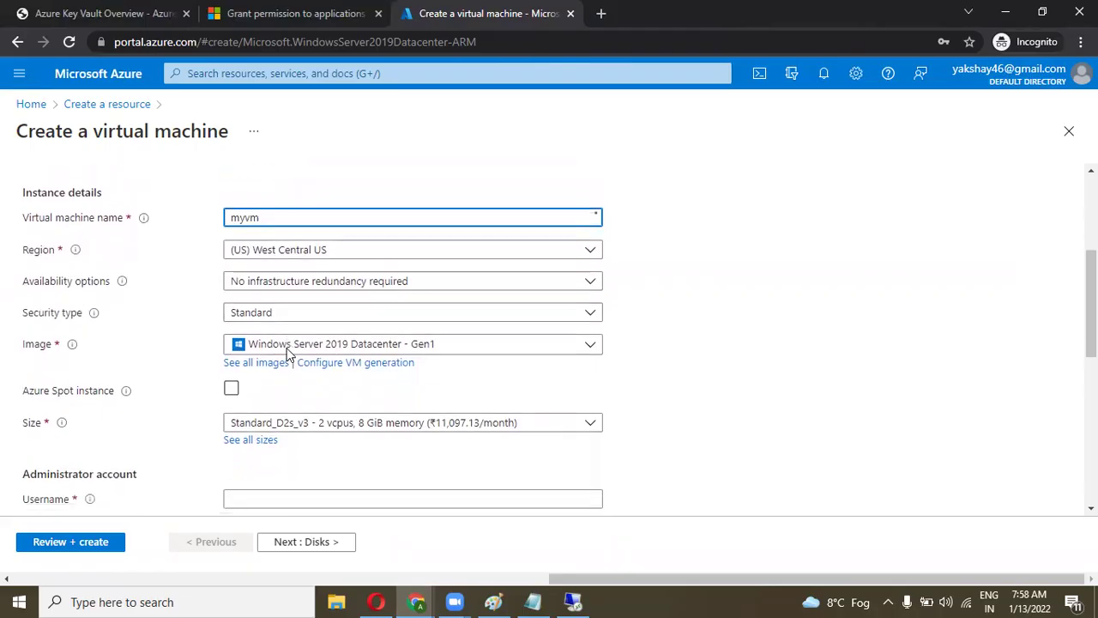
{"action": "left_click", "coordinate": [250, 464]}
{"action": "type", "text": "azureuser"}
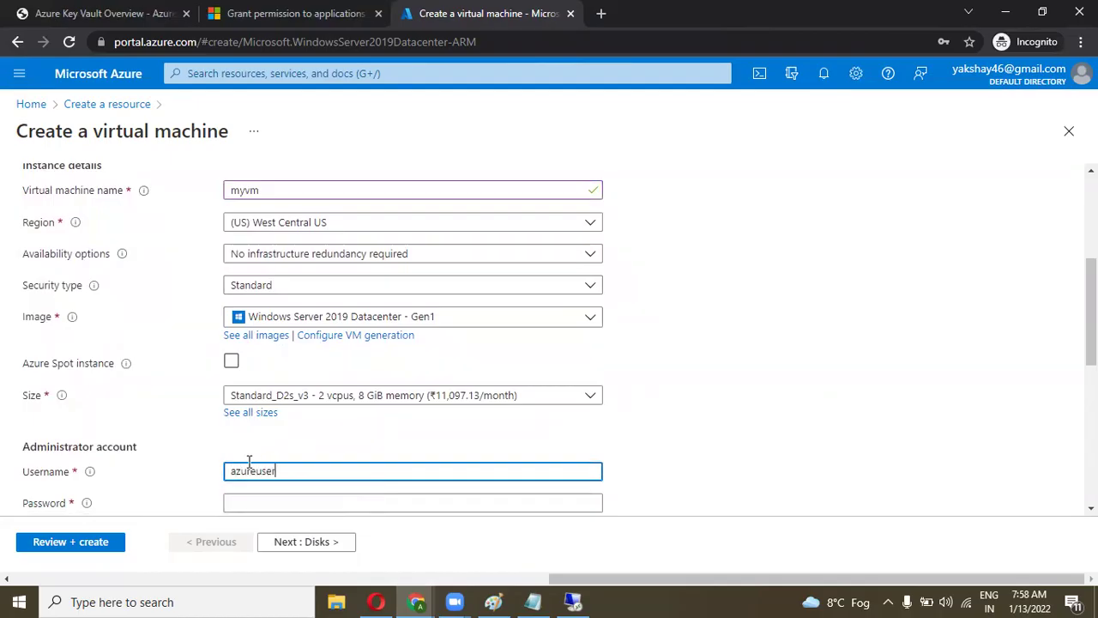
{"action": "key", "text": "Tab"}
{"action": "type", "text": "•••••••••"}
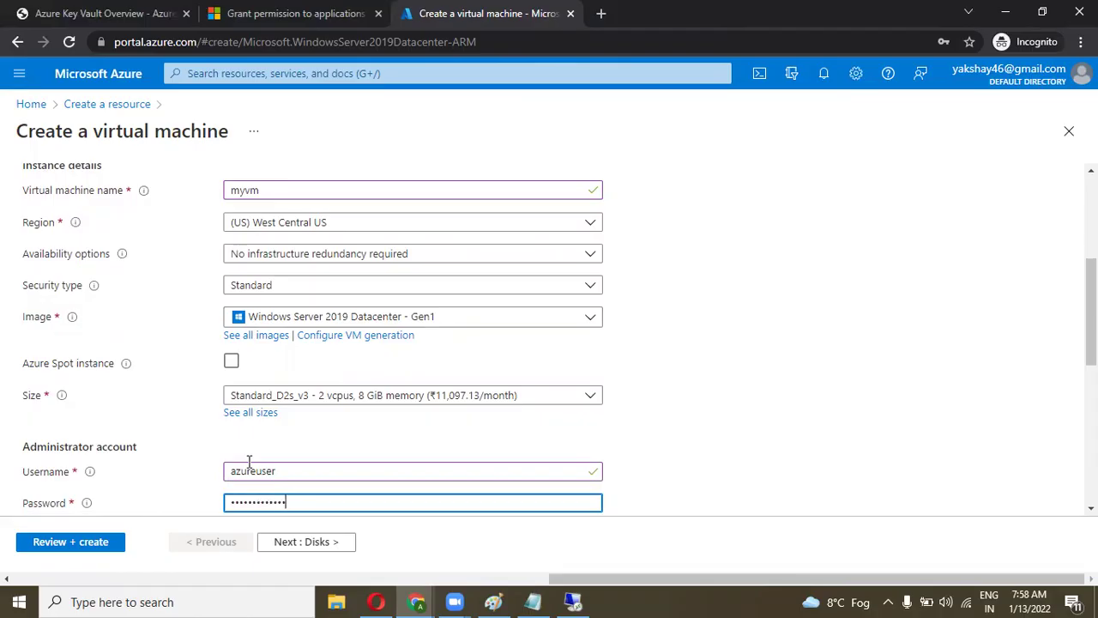
{"action": "scroll", "coordinate": [249, 462], "scroll_direction": "down", "scroll_amount": 3}
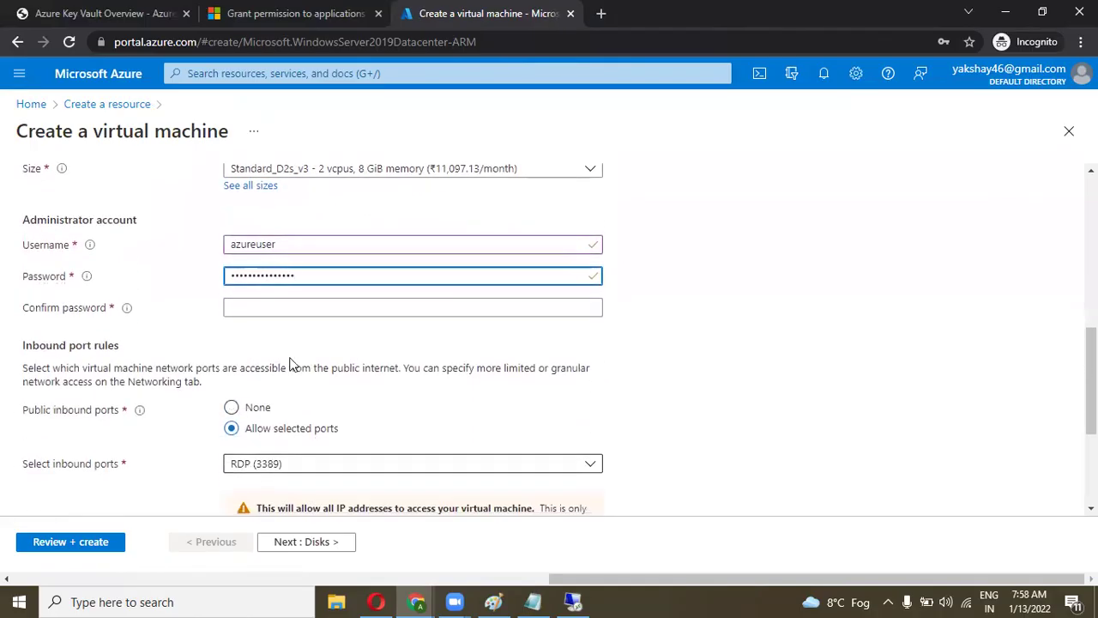
{"action": "left_click", "coordinate": [273, 313]}
{"action": "type", "text": "••••"}
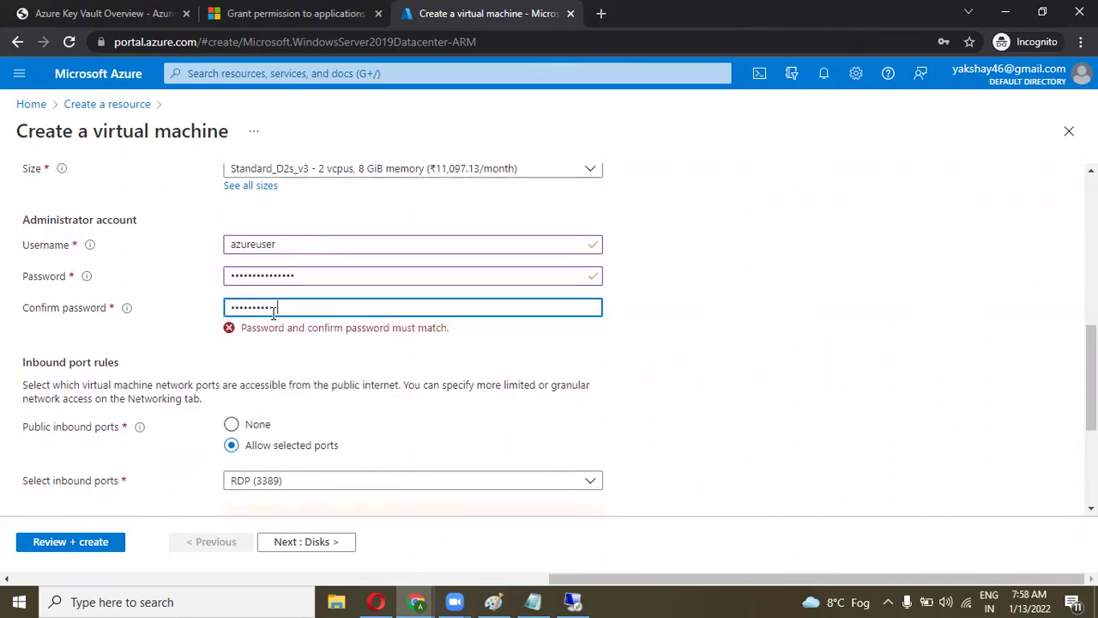
{"action": "scroll", "coordinate": [443, 331], "scroll_direction": "down", "scroll_amount": 1}
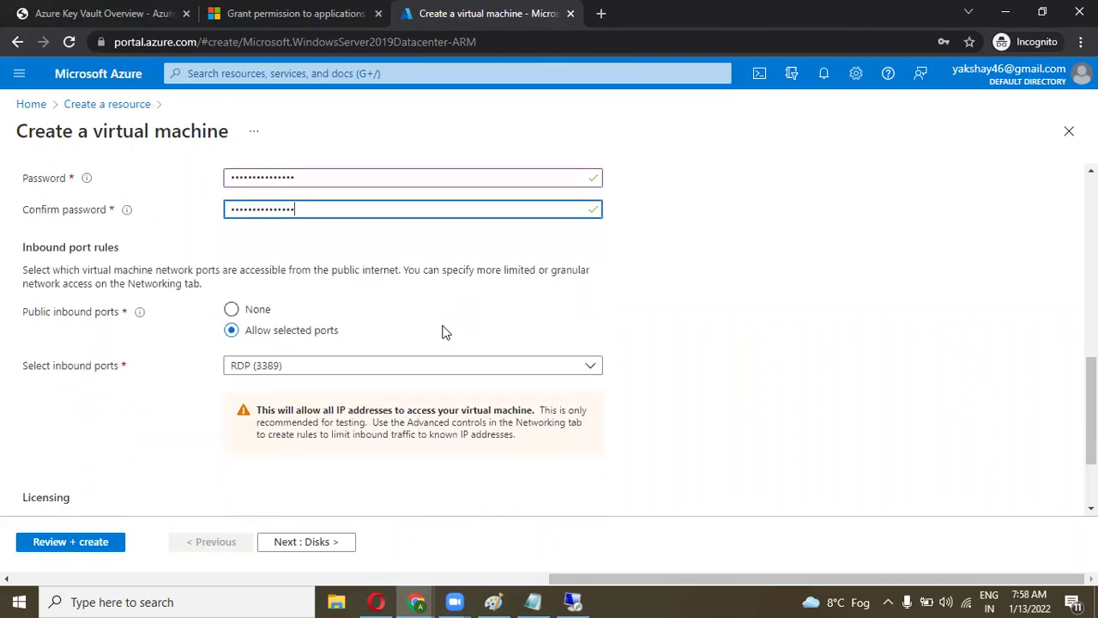
{"action": "left_click", "coordinate": [326, 542]}
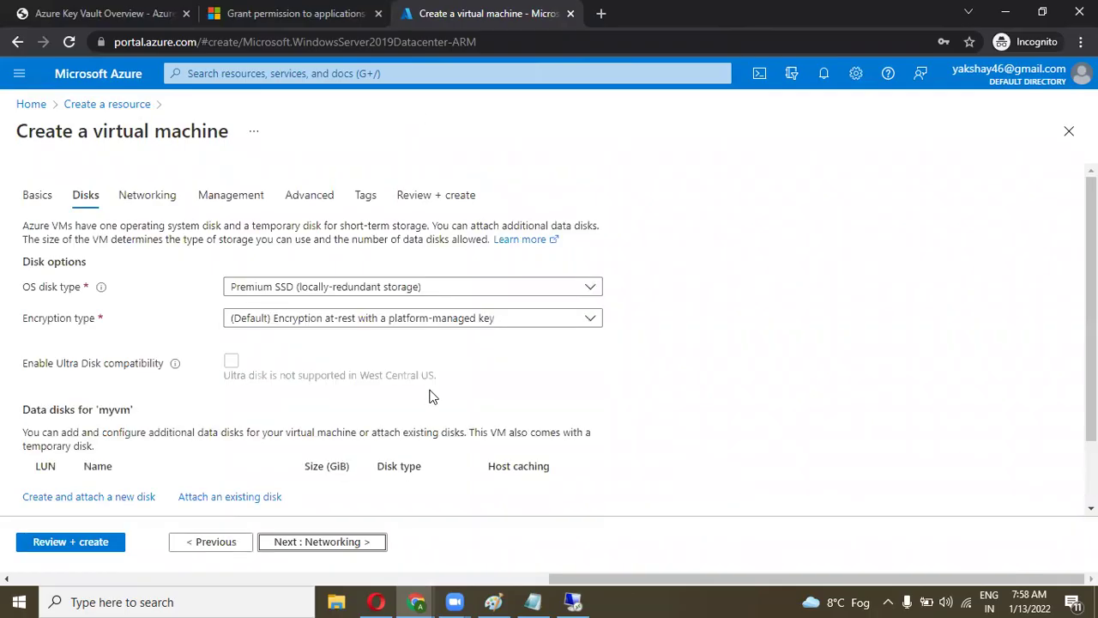
Review the encryption type choices for the OS disk, keep the default disk options, and continue to the networking settings.
{"action": "scroll", "coordinate": [431, 396], "scroll_direction": "down", "scroll_amount": 1}
{"action": "scroll", "coordinate": [431, 392], "scroll_direction": "up", "scroll_amount": 1}
{"action": "left_click", "coordinate": [361, 319]}
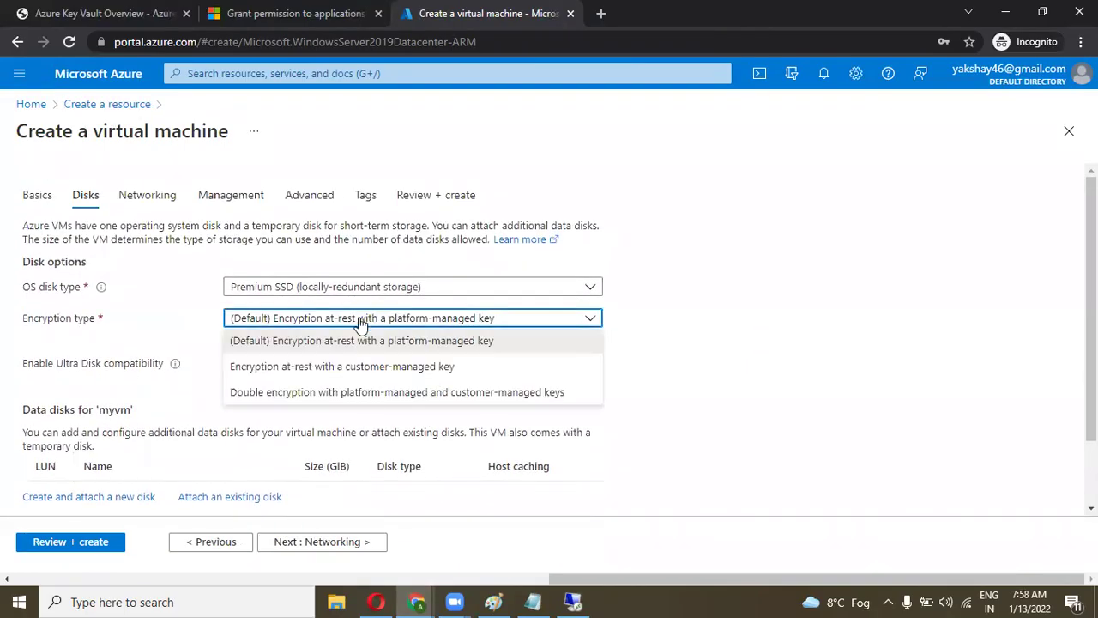
{"action": "left_click", "coordinate": [660, 355]}
{"action": "scroll", "coordinate": [378, 370], "scroll_direction": "down", "scroll_amount": 1}
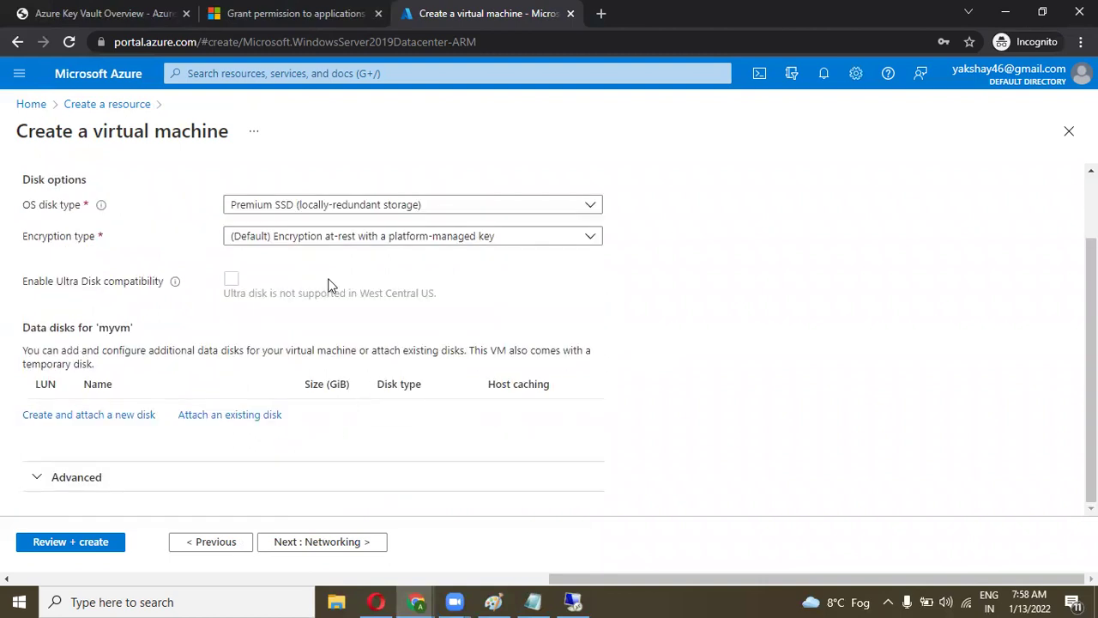
{"action": "scroll", "coordinate": [329, 284], "scroll_direction": "up", "scroll_amount": 1}
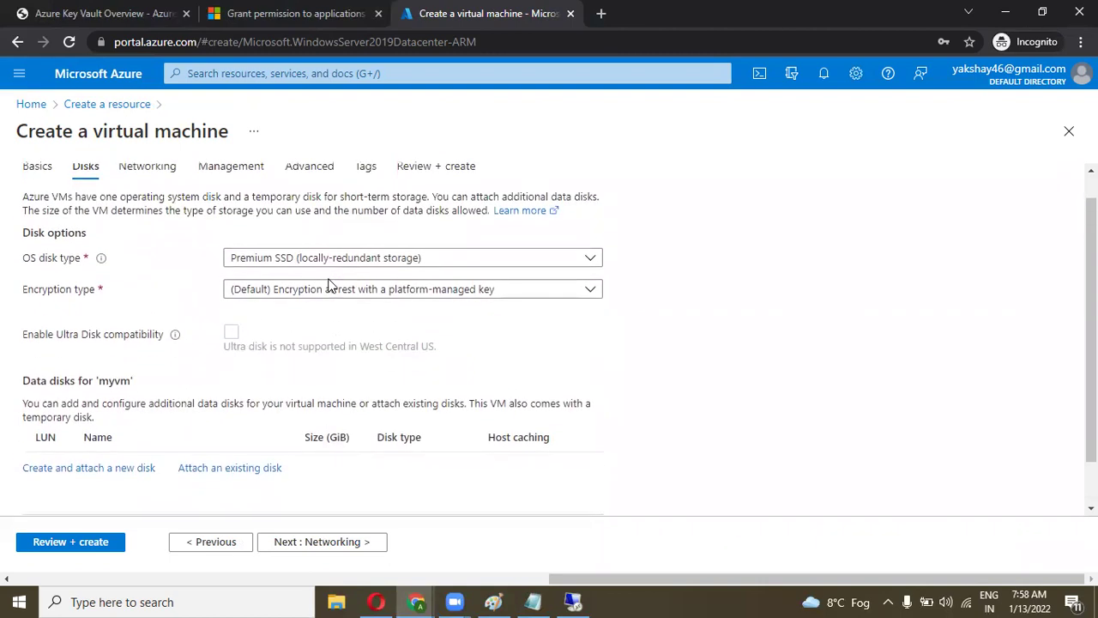
{"action": "left_click", "coordinate": [309, 543]}
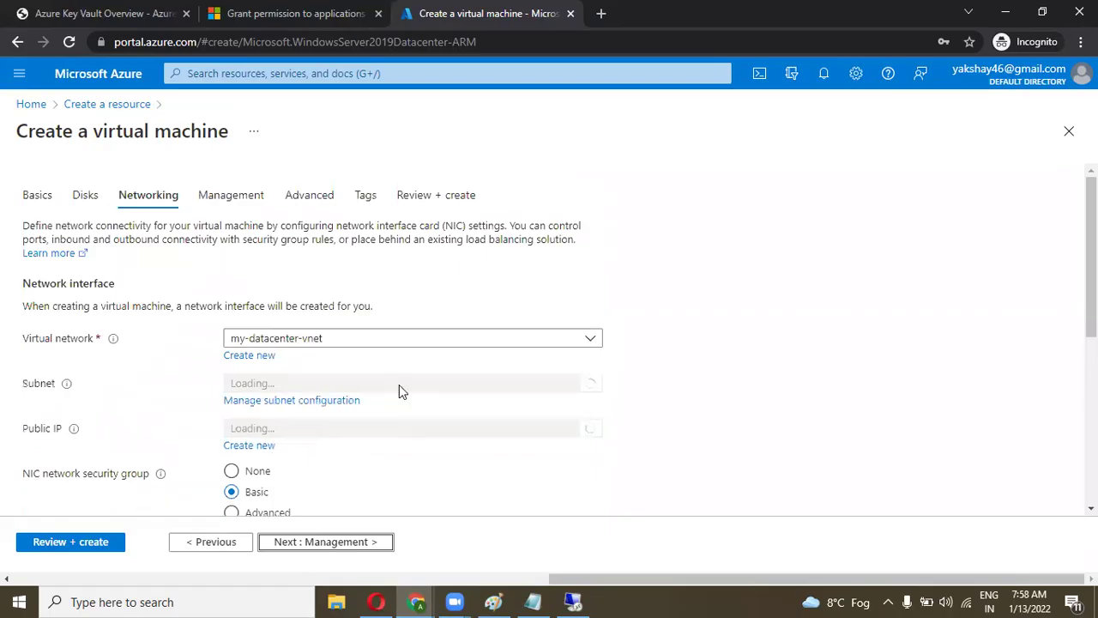
Review the network interface settings, keep my-datacenter-vnet with the default subnet, and continue to the management options.
{"action": "scroll", "coordinate": [410, 372], "scroll_direction": "down", "scroll_amount": 1}
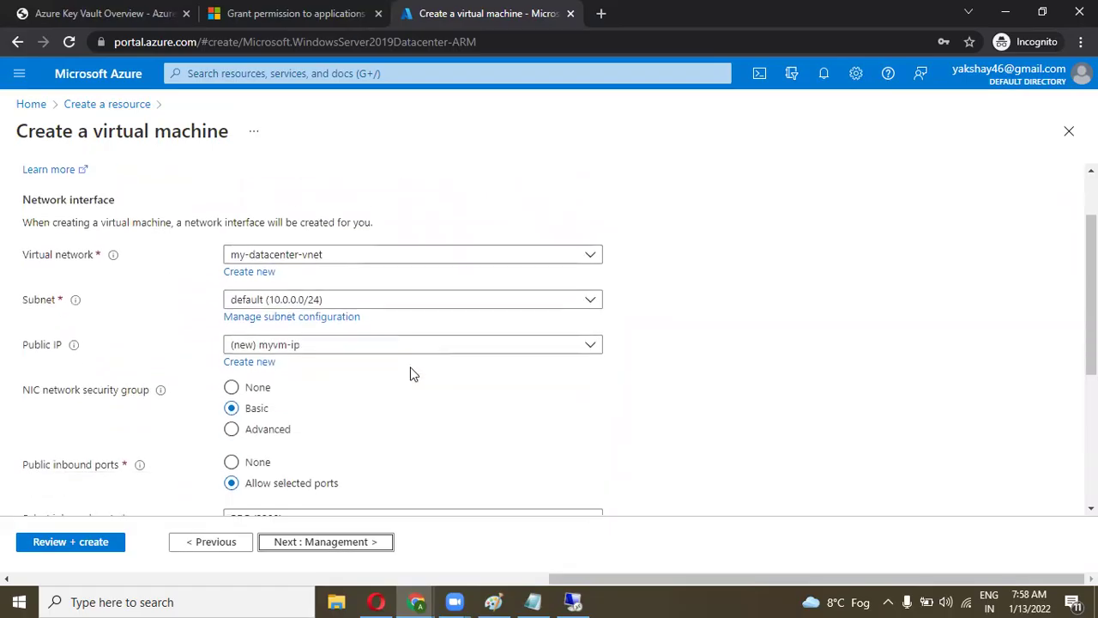
{"action": "scroll", "coordinate": [410, 372], "scroll_direction": "down", "scroll_amount": 2}
{"action": "scroll", "coordinate": [410, 372], "scroll_direction": "up", "scroll_amount": 2}
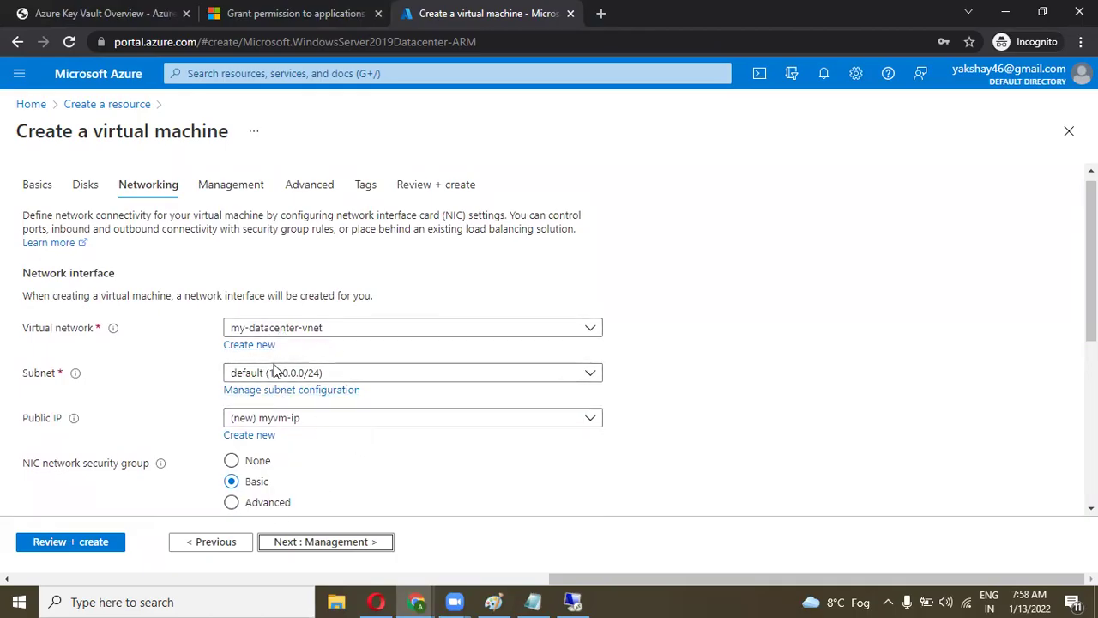
{"action": "left_click", "coordinate": [326, 544]}
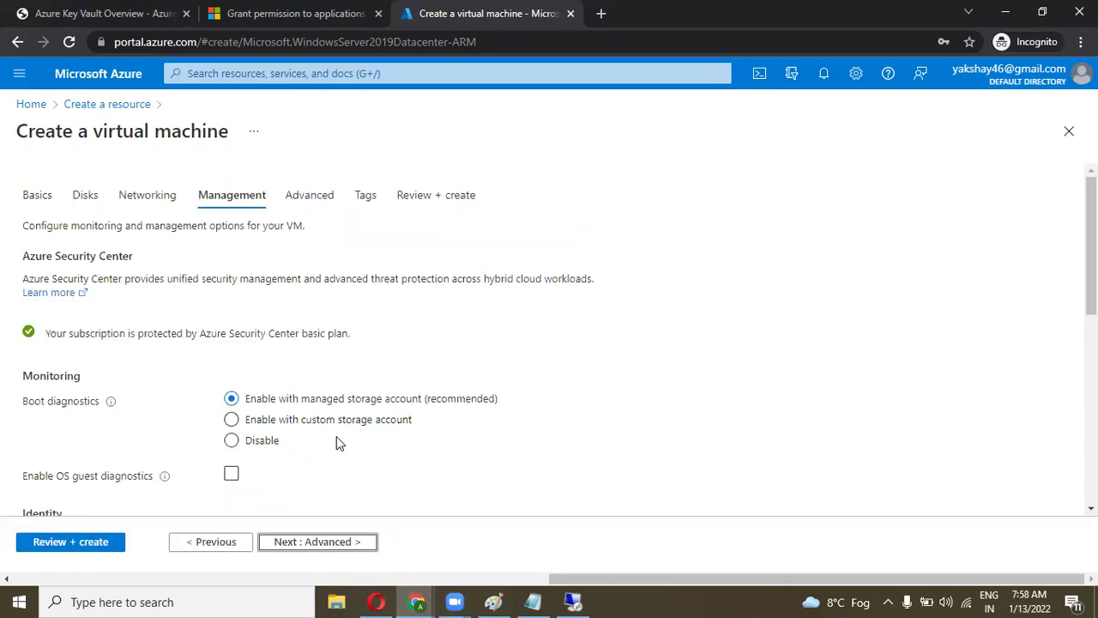
Disable boot diagnostics for the new virtual machine and proceed through the remaining options to the final review.
{"action": "scroll", "coordinate": [336, 442], "scroll_direction": "down", "scroll_amount": 2}
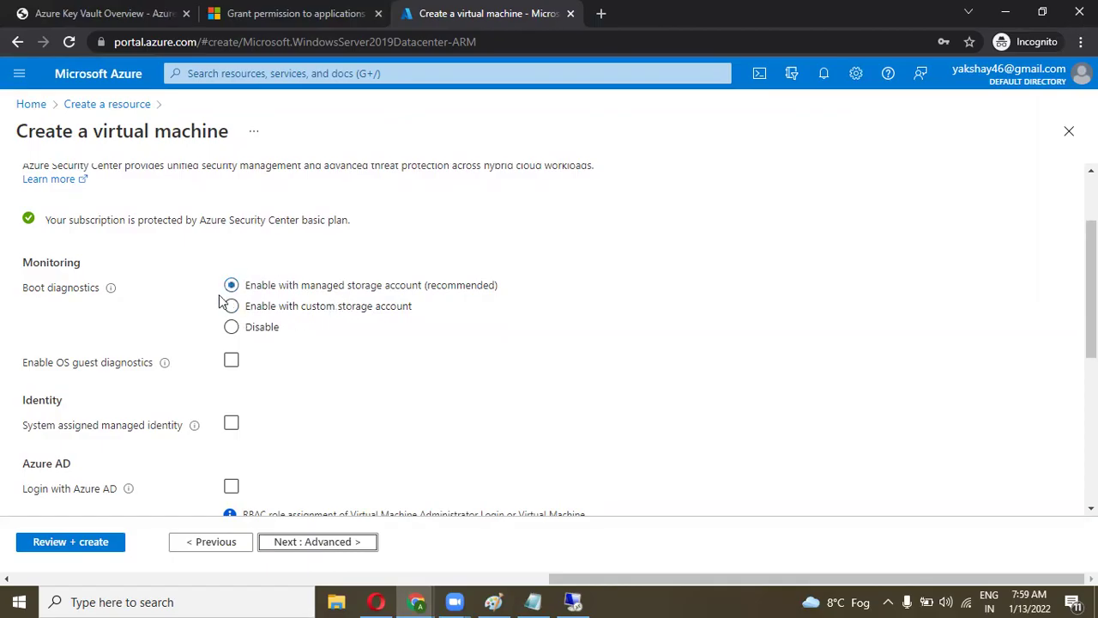
{"action": "left_click", "coordinate": [232, 336]}
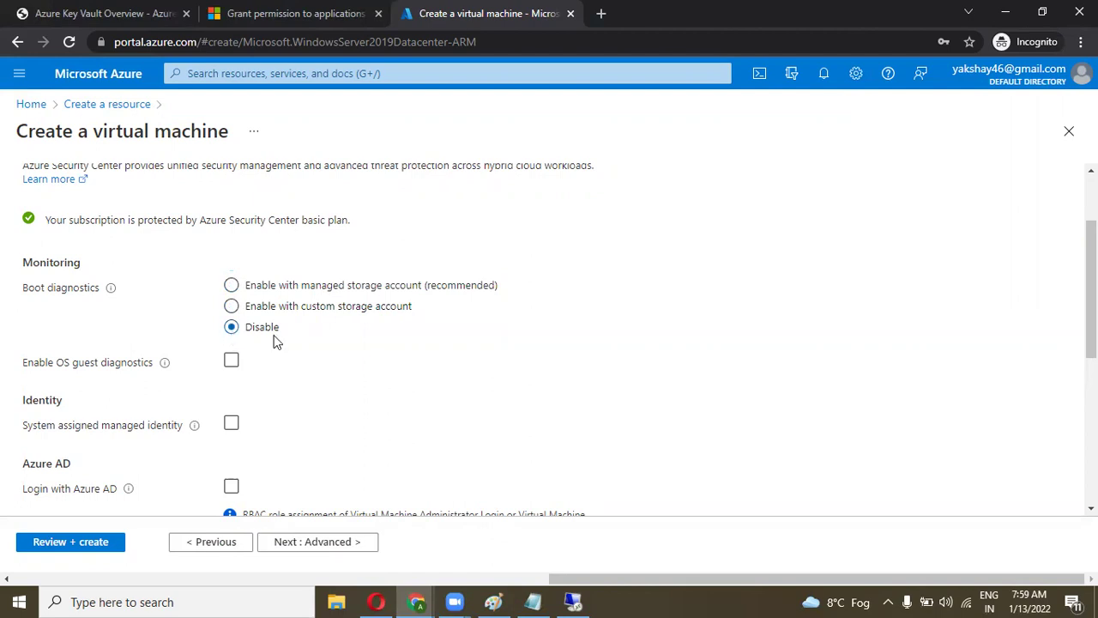
{"action": "scroll", "coordinate": [352, 360], "scroll_direction": "down", "scroll_amount": 1}
{"action": "scroll", "coordinate": [351, 358], "scroll_direction": "down", "scroll_amount": 1}
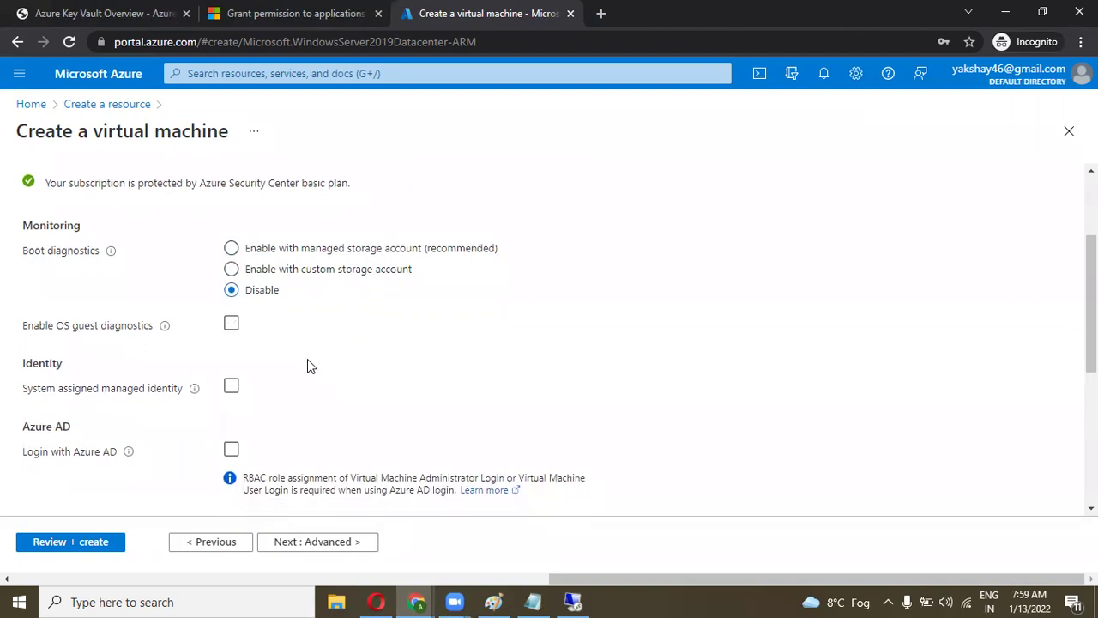
{"action": "scroll", "coordinate": [335, 358], "scroll_direction": "down", "scroll_amount": 3}
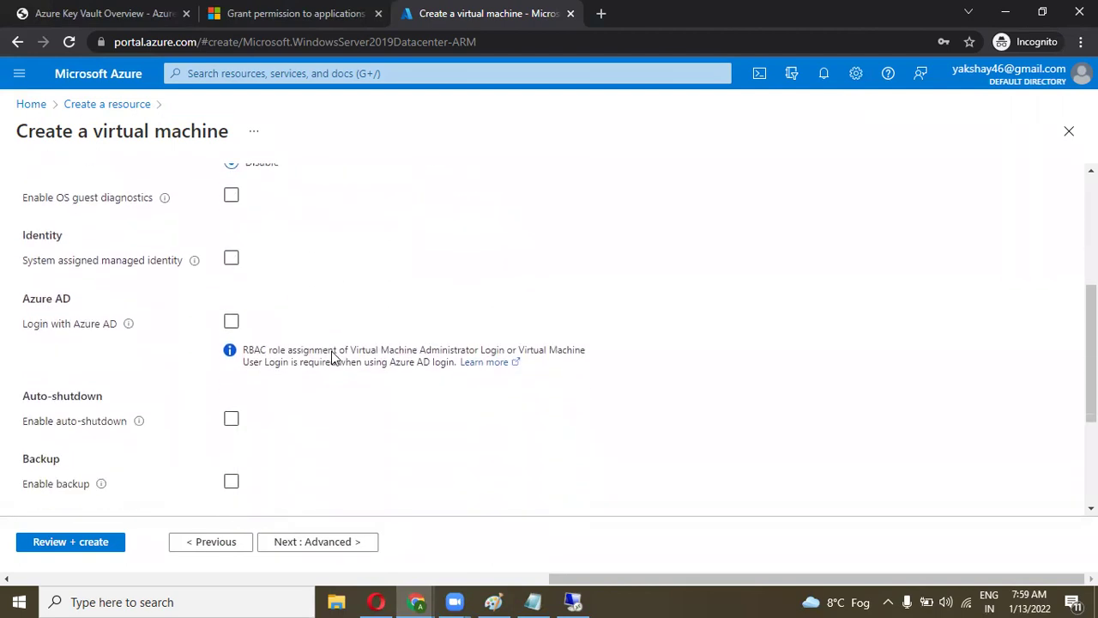
{"action": "scroll", "coordinate": [335, 359], "scroll_direction": "down", "scroll_amount": 1}
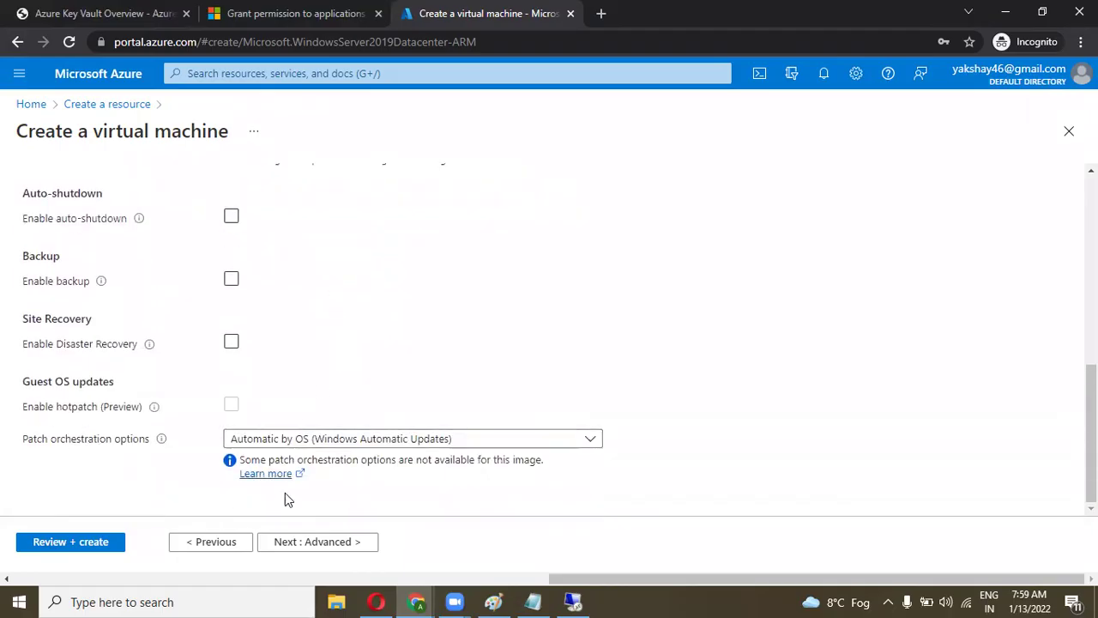
{"action": "left_click", "coordinate": [288, 542]}
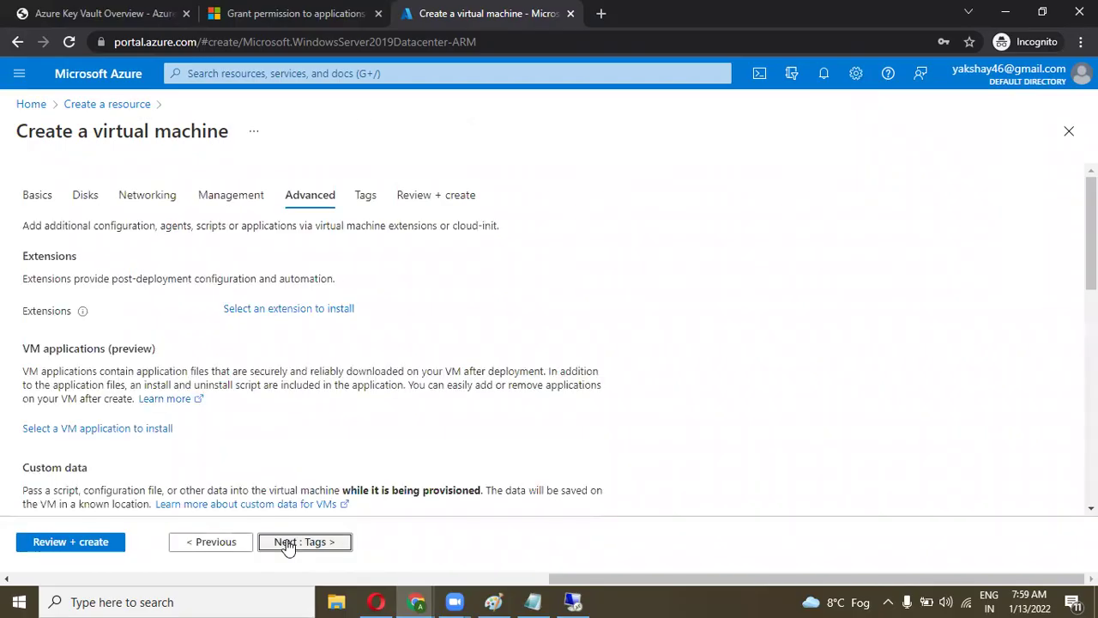
{"action": "left_click", "coordinate": [288, 542]}
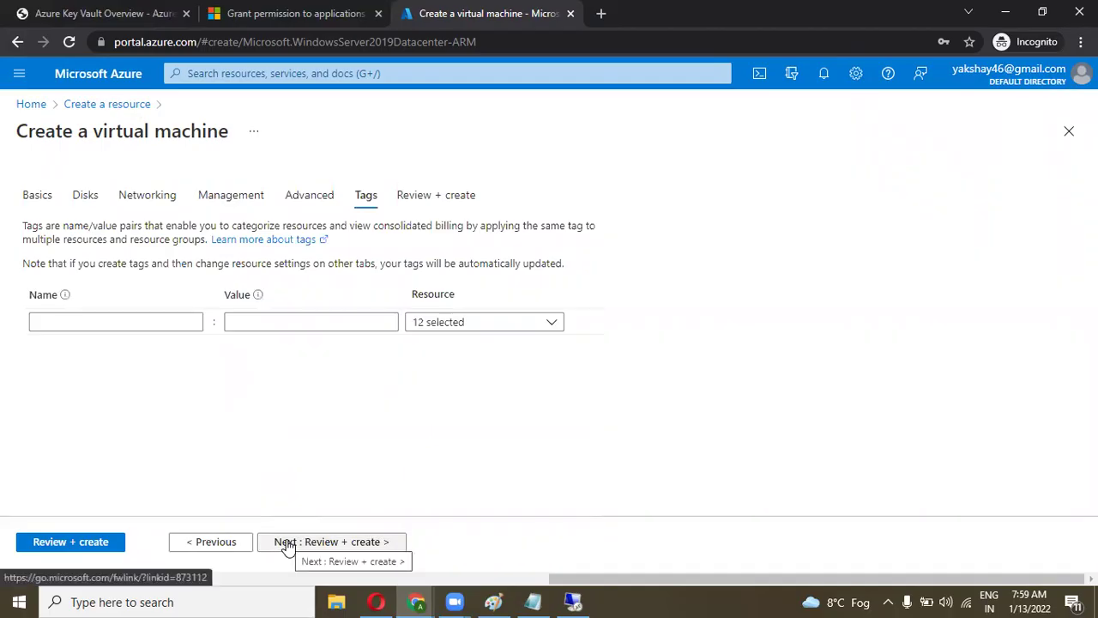
{"action": "left_click", "coordinate": [306, 542]}
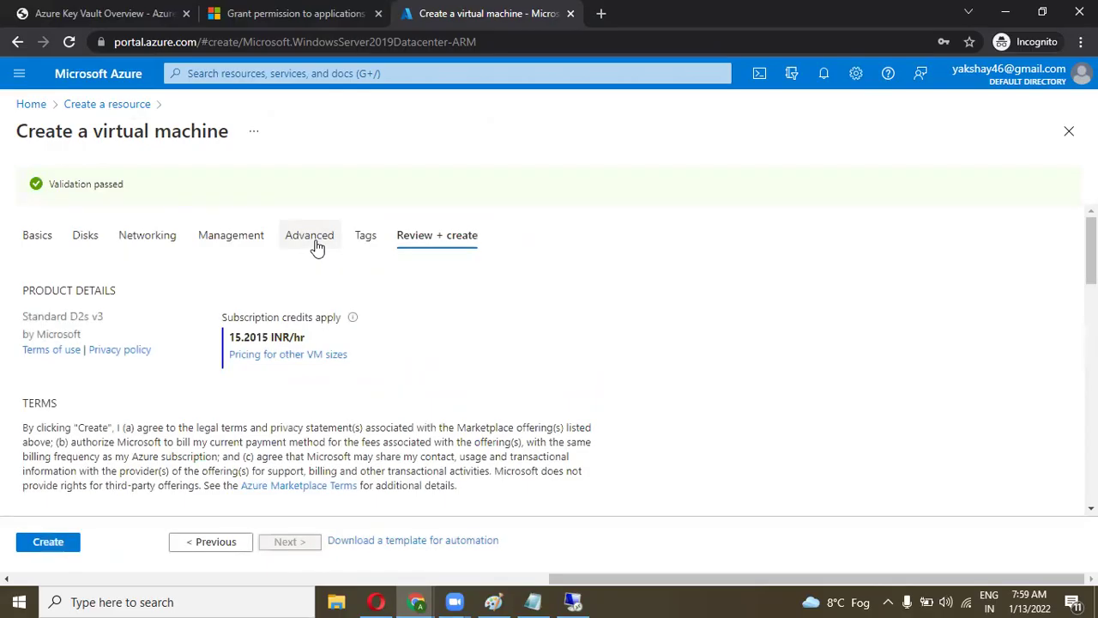
Examine the advanced options, including the host, capacity reservation and proximity placement group settings, and return to the final review.
{"action": "left_click", "coordinate": [317, 247]}
{"action": "scroll", "coordinate": [285, 347], "scroll_direction": "down", "scroll_amount": 3}
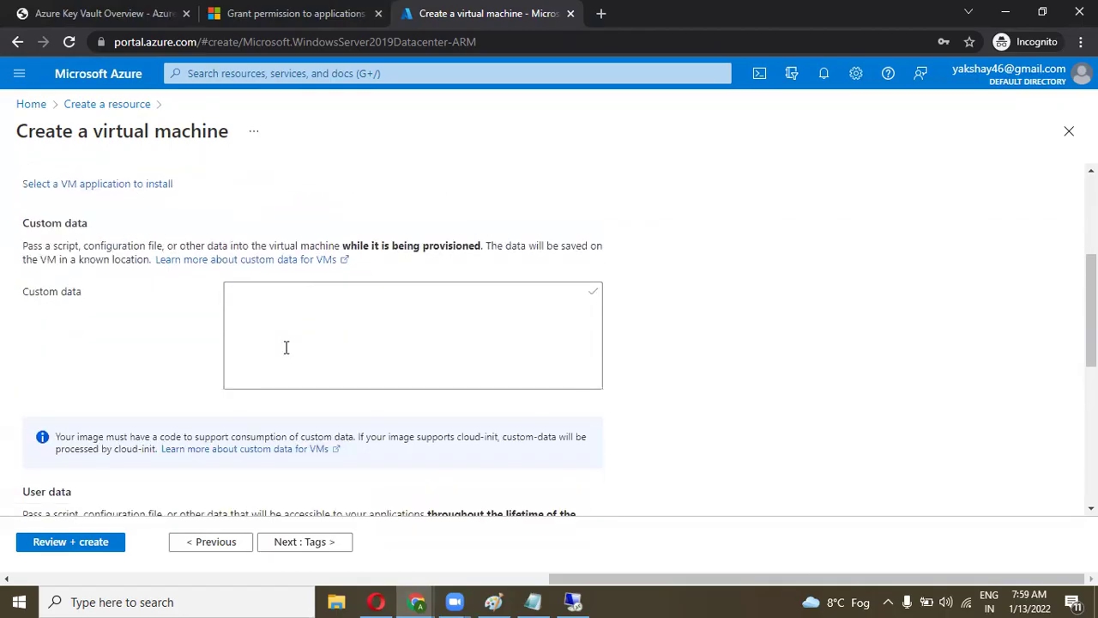
{"action": "scroll", "coordinate": [285, 347], "scroll_direction": "down", "scroll_amount": 5}
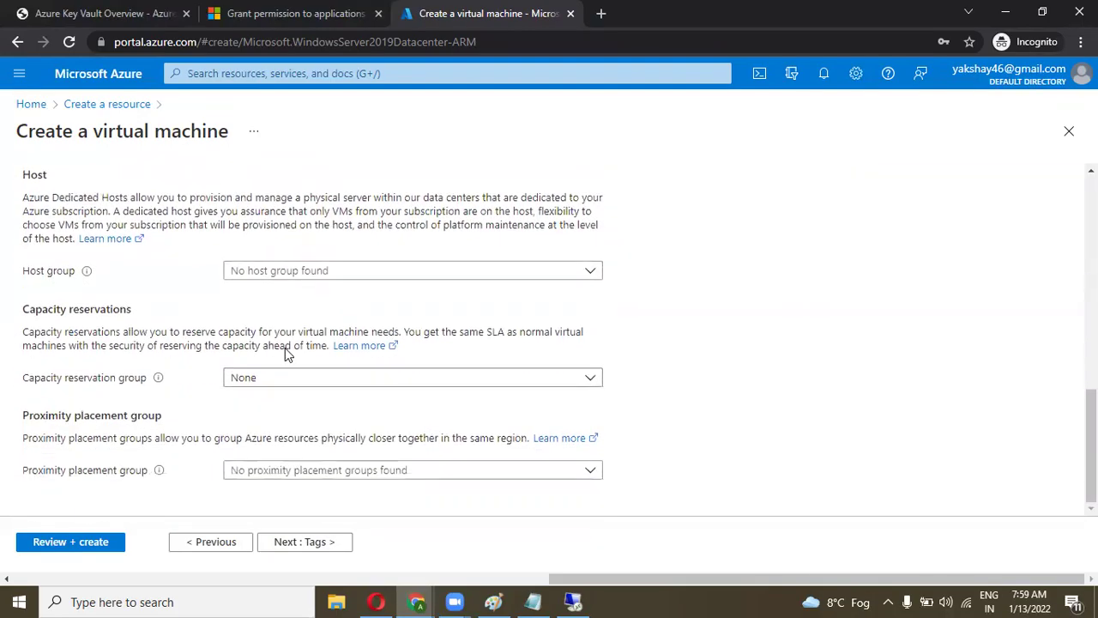
{"action": "left_click_drag", "start_coordinate": [162, 417], "coordinate": [24, 415]}
{"action": "left_click", "coordinate": [24, 416]}
{"action": "left_click_drag", "start_coordinate": [162, 417], "coordinate": [4, 422]}
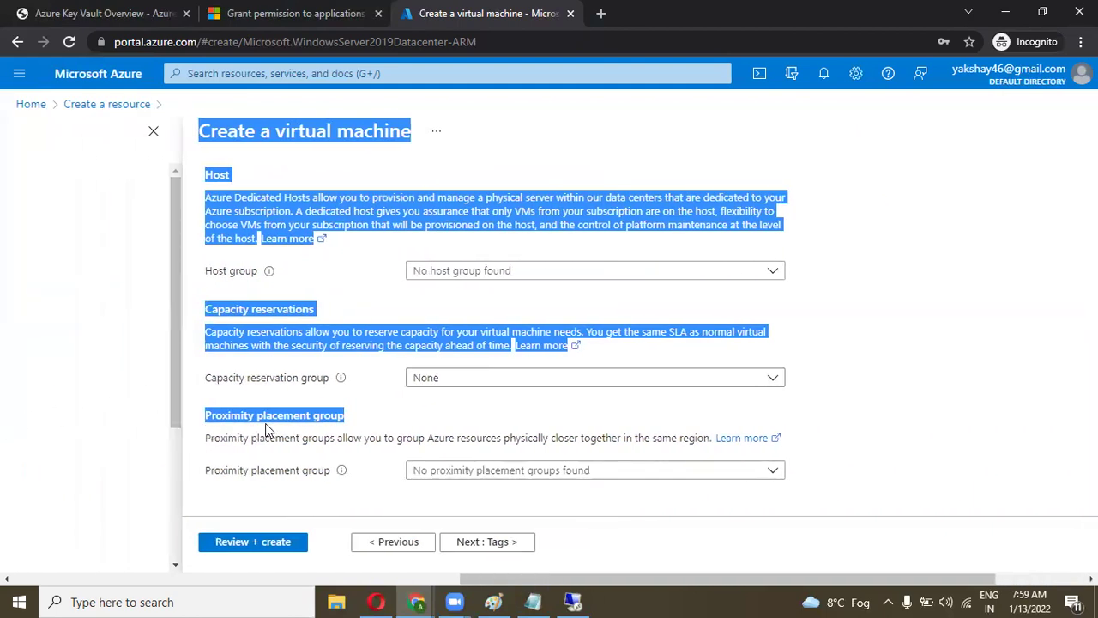
{"action": "left_click", "coordinate": [265, 423]}
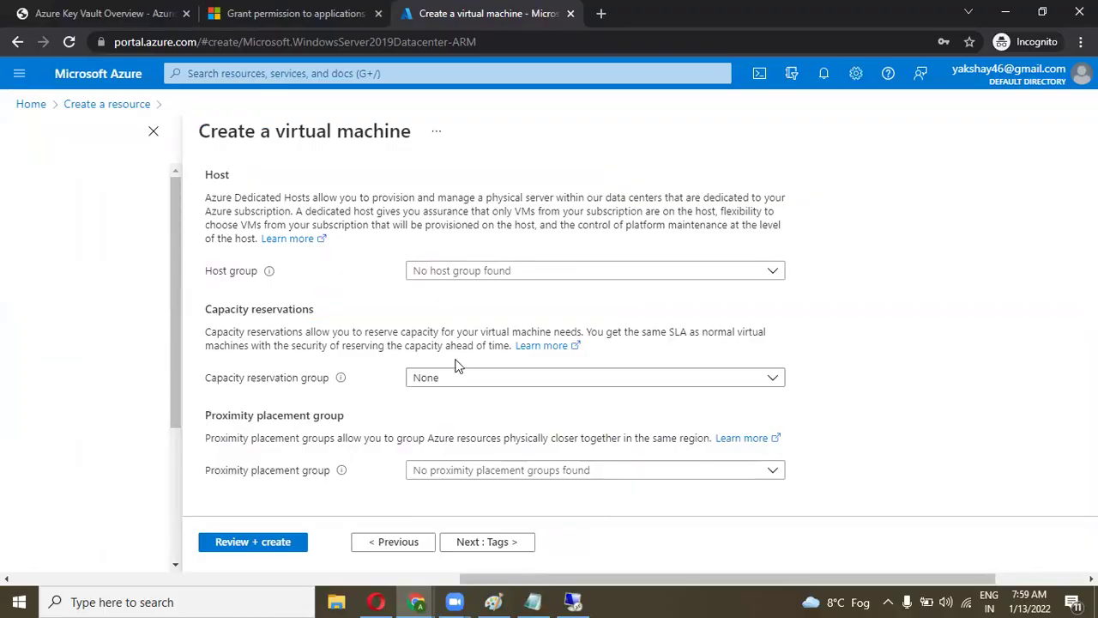
{"action": "scroll", "coordinate": [457, 367], "scroll_direction": "up", "scroll_amount": 10}
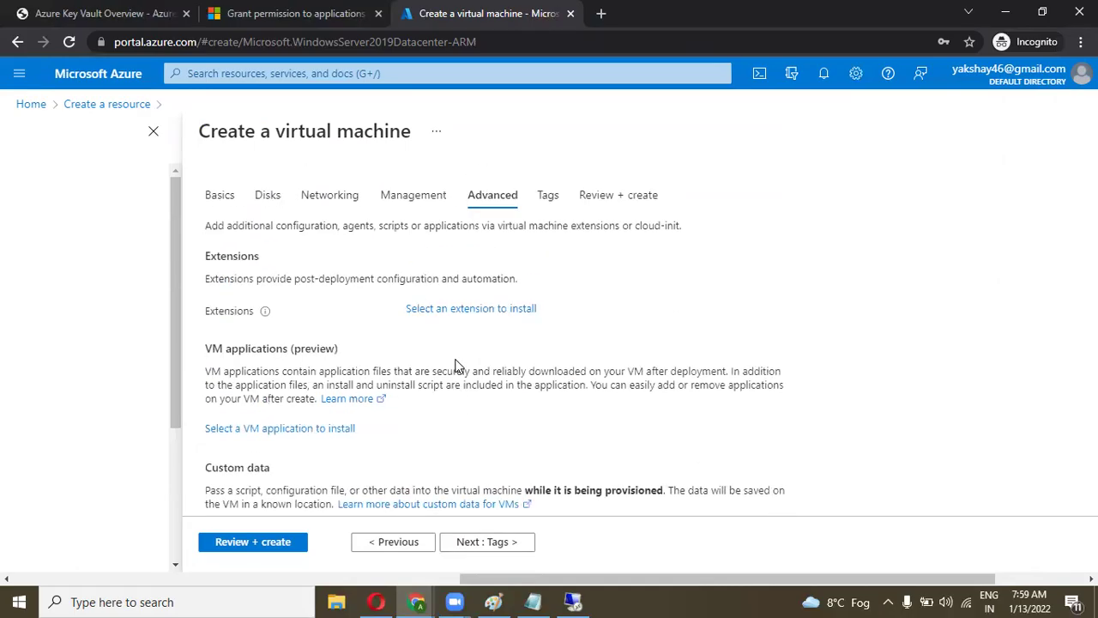
{"action": "left_click", "coordinate": [483, 549]}
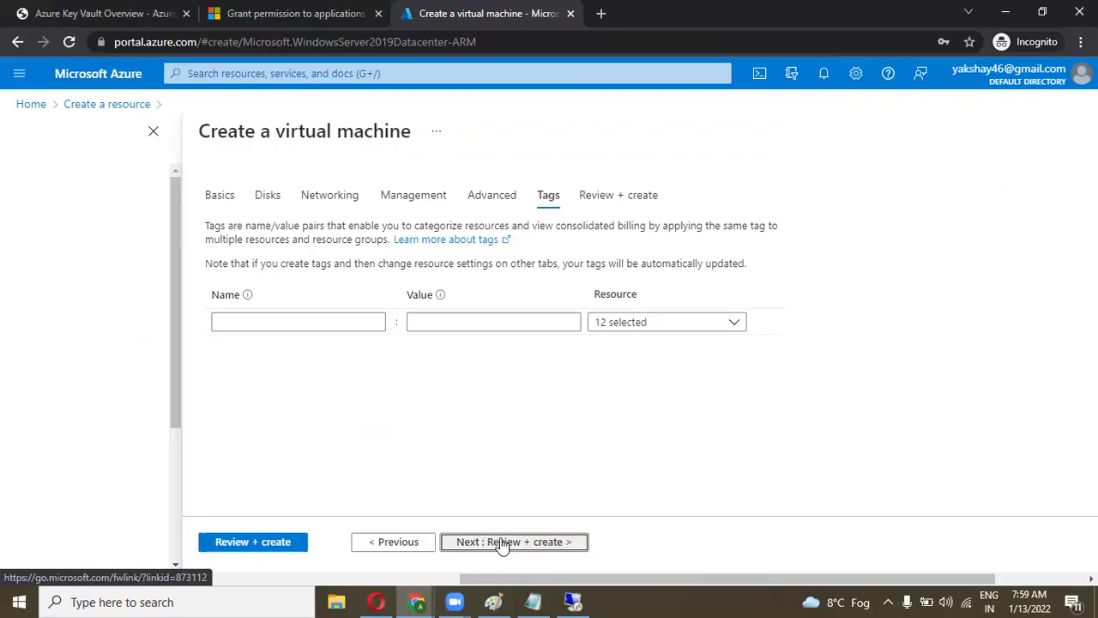
{"action": "left_click", "coordinate": [503, 544]}
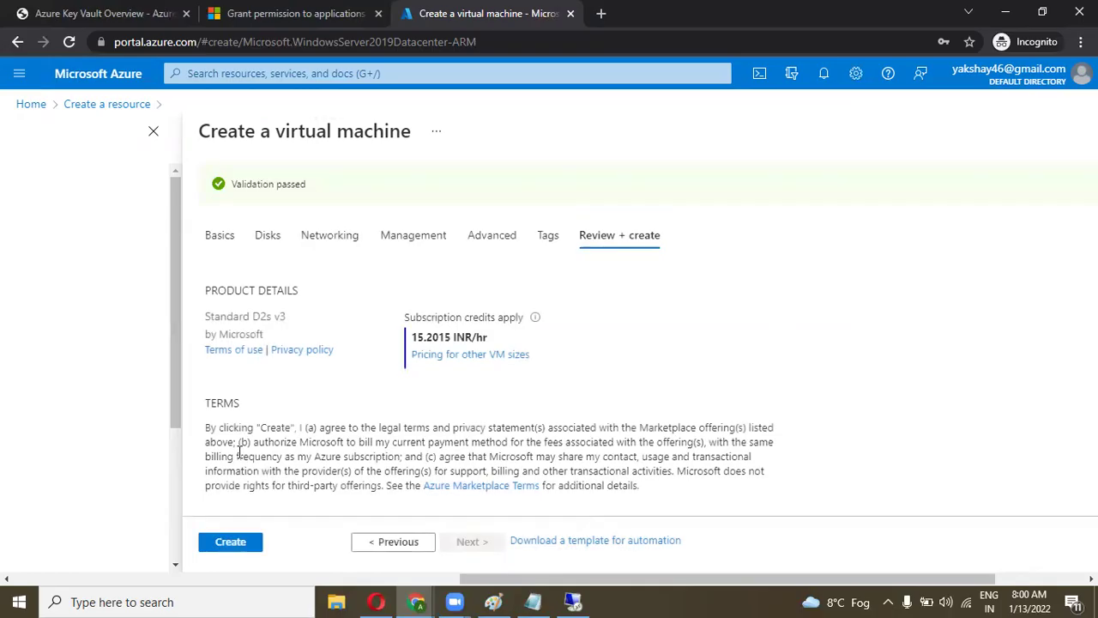
Create the virtual machine and open the deployed myvm resource.
{"action": "left_click", "coordinate": [243, 543]}
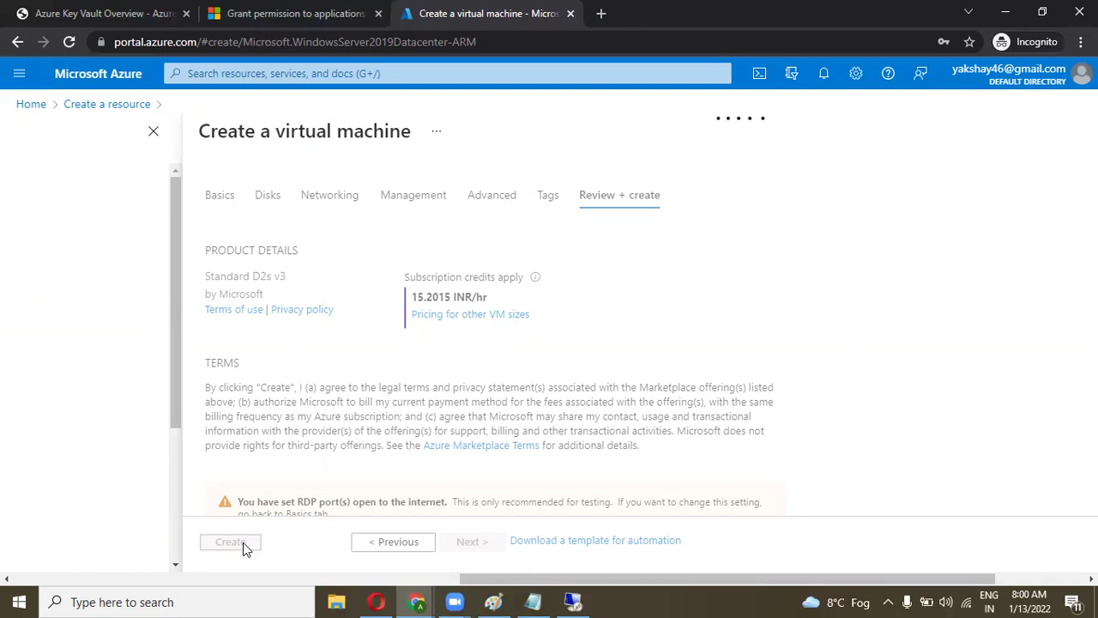
{"action": "left_click", "coordinate": [242, 542]}
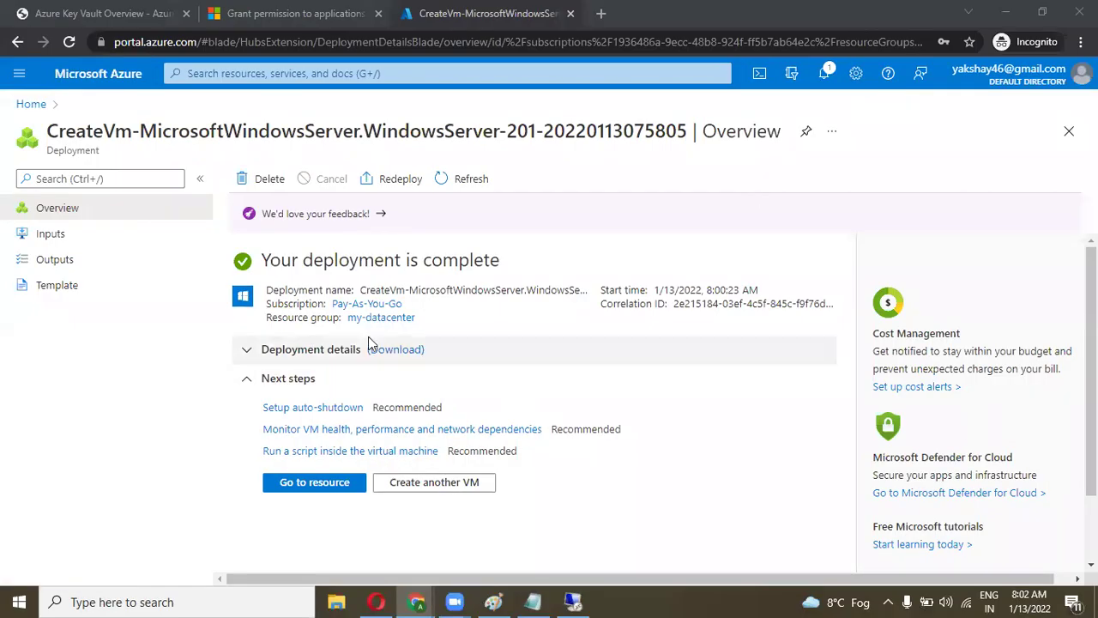
{"action": "left_click", "coordinate": [296, 485]}
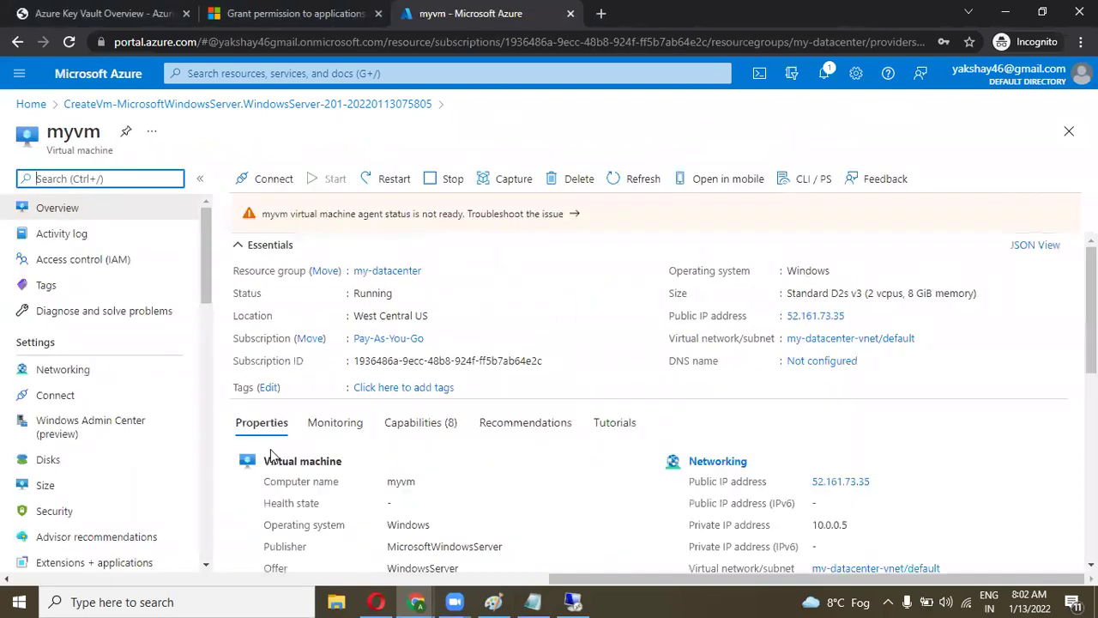
Check the boot diagnostics page and the serial console page of myvm.
{"action": "left_click_drag", "start_coordinate": [206, 260], "coordinate": [203, 525]}
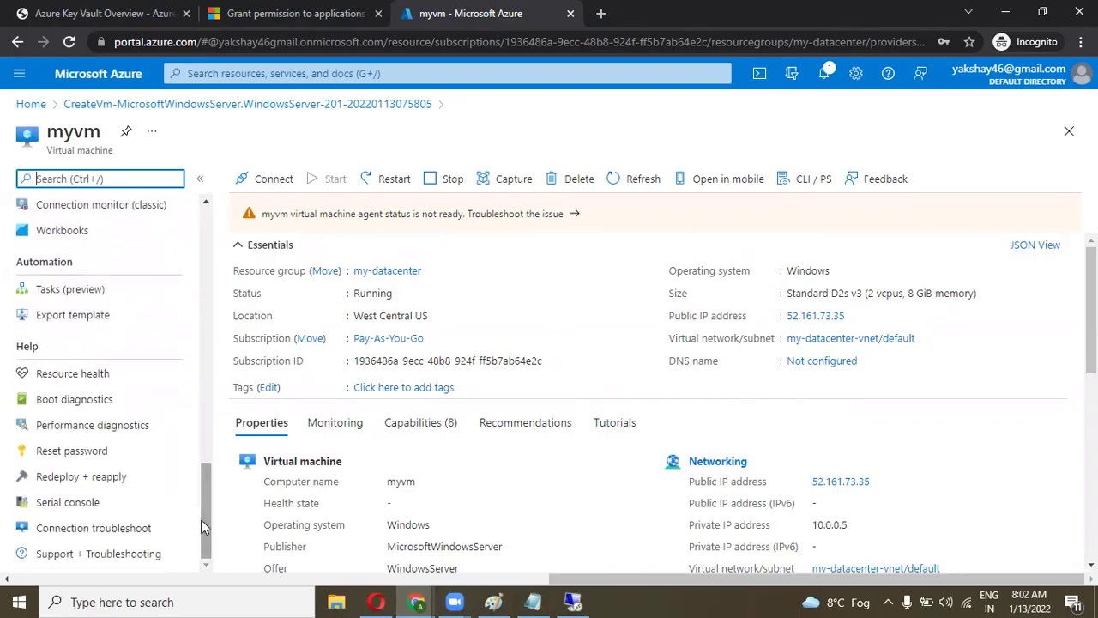
{"action": "left_click", "coordinate": [100, 403]}
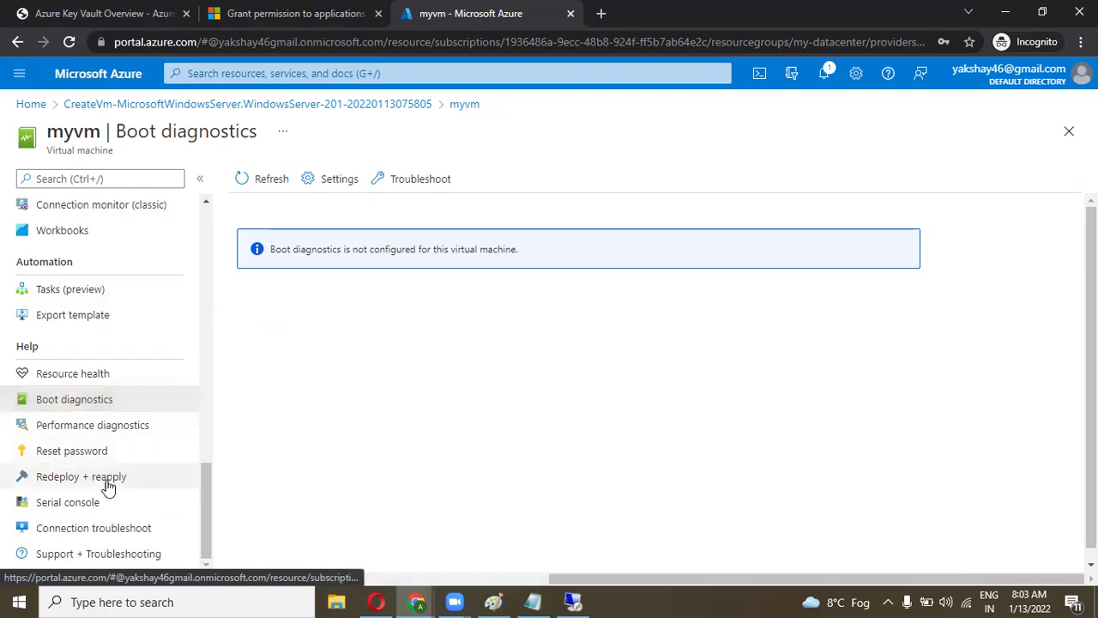
{"action": "left_click", "coordinate": [102, 508]}
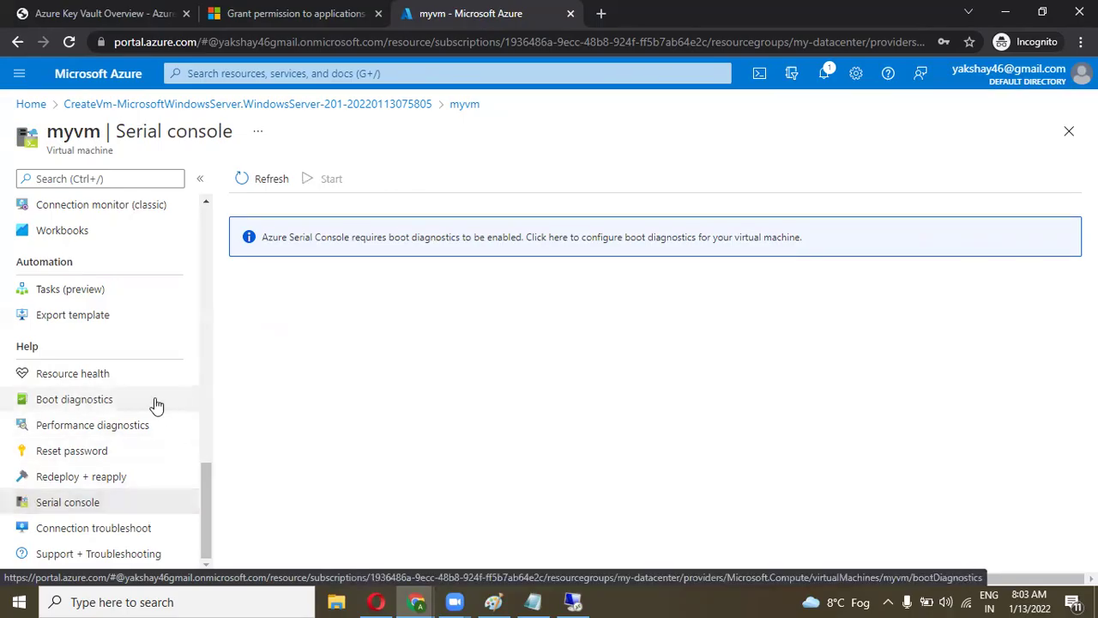
Set myvm's boot diagnostics status to Enable with custom storage account and check for an existing diagnostics storage account.
{"action": "left_click", "coordinate": [74, 399]}
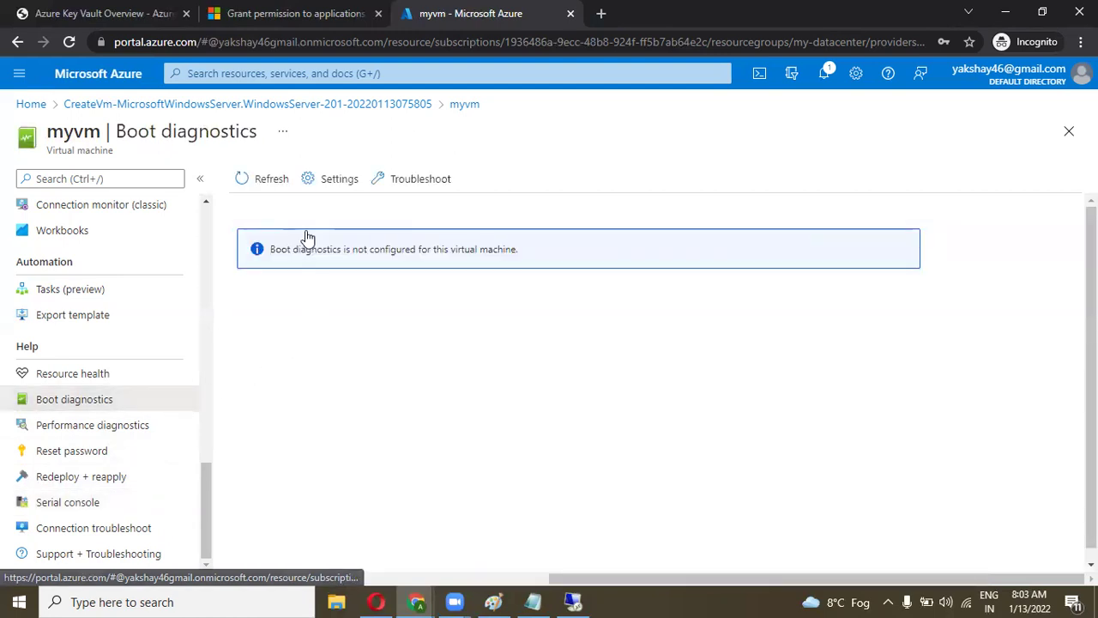
{"action": "left_click", "coordinate": [330, 180]}
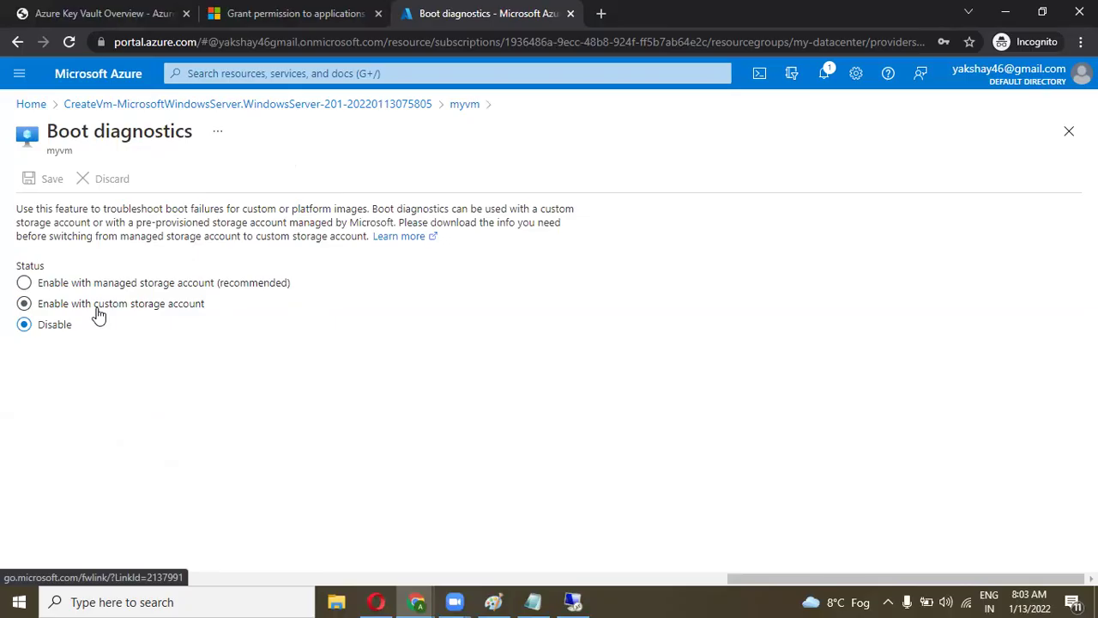
{"action": "left_click", "coordinate": [97, 313]}
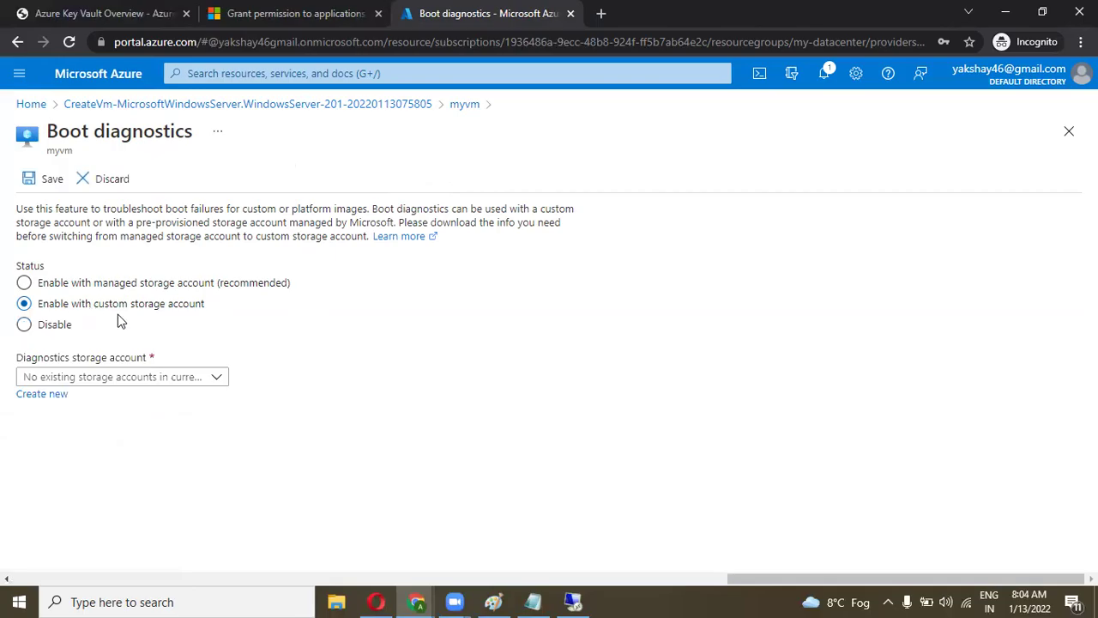
{"action": "left_click", "coordinate": [219, 378]}
{"action": "left_click", "coordinate": [219, 379]}
{"action": "left_click", "coordinate": [219, 378]}
{"action": "left_click", "coordinate": [219, 378]}
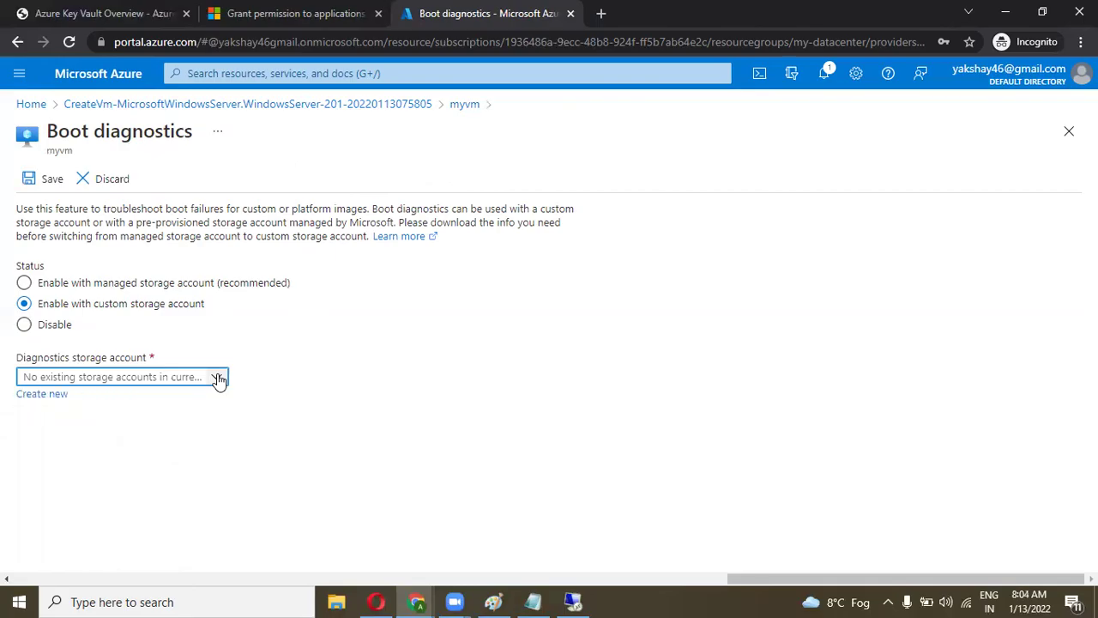
Create the diagnostics storage account myvmbootproccess with Locally-redundant storage (LRS) replication and save myvm's boot diagnostics settings.
{"action": "left_click", "coordinate": [45, 396]}
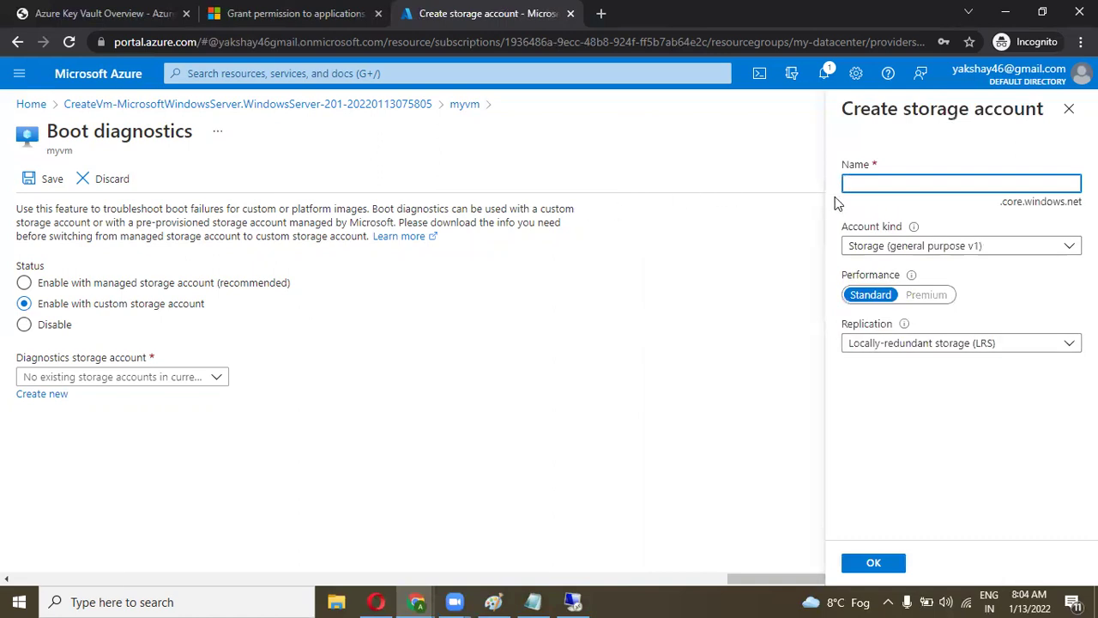
{"action": "type", "text": "myvmbootproccess"}
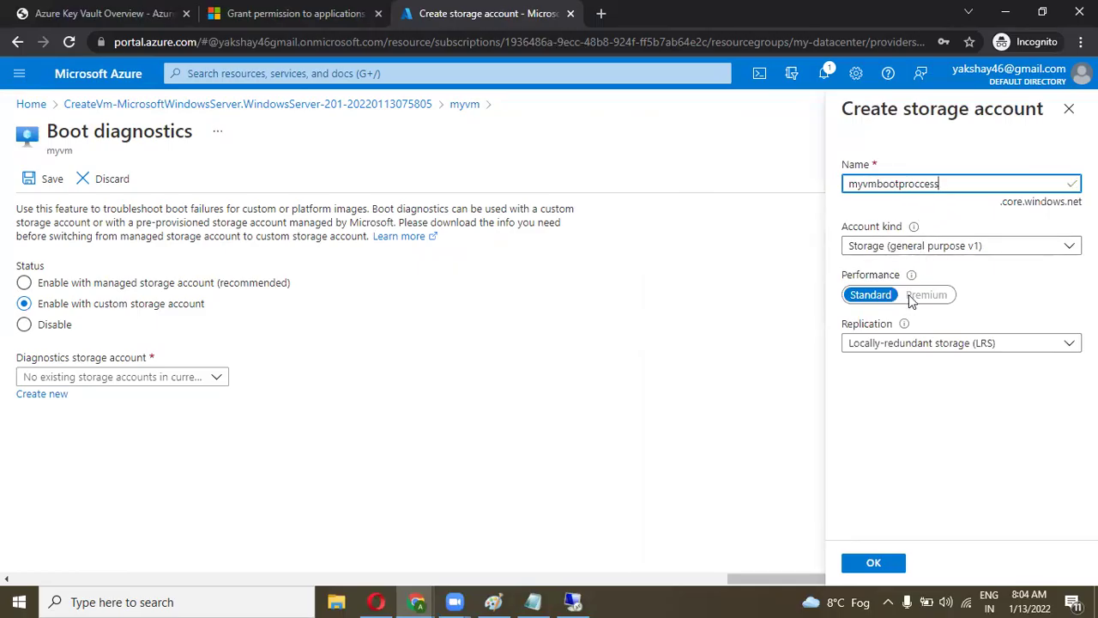
{"action": "left_click", "coordinate": [897, 347]}
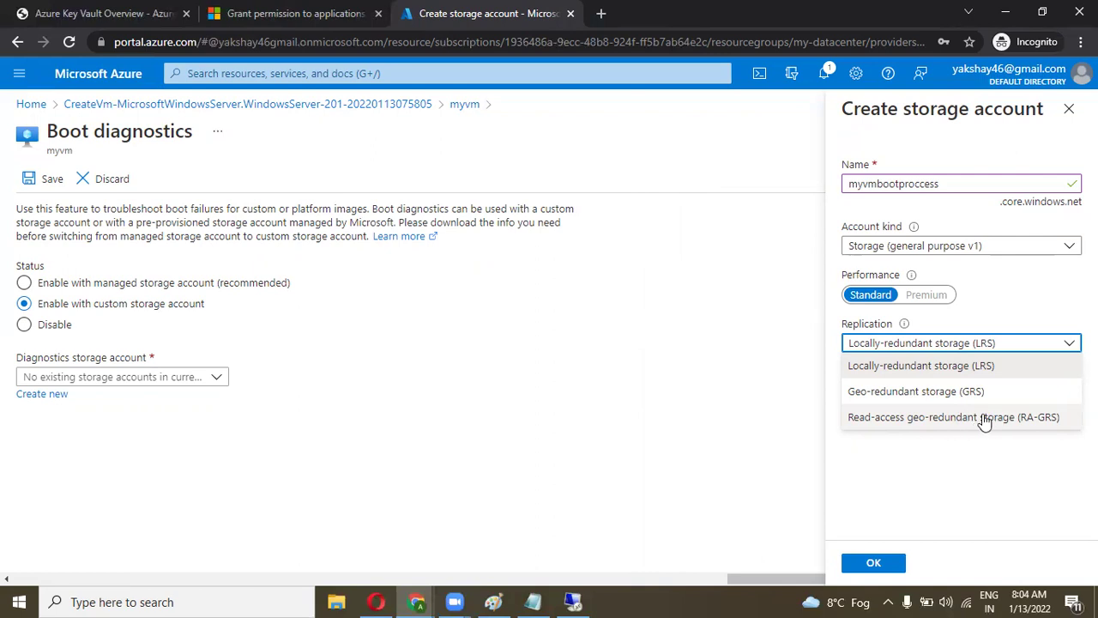
{"action": "left_click", "coordinate": [921, 370]}
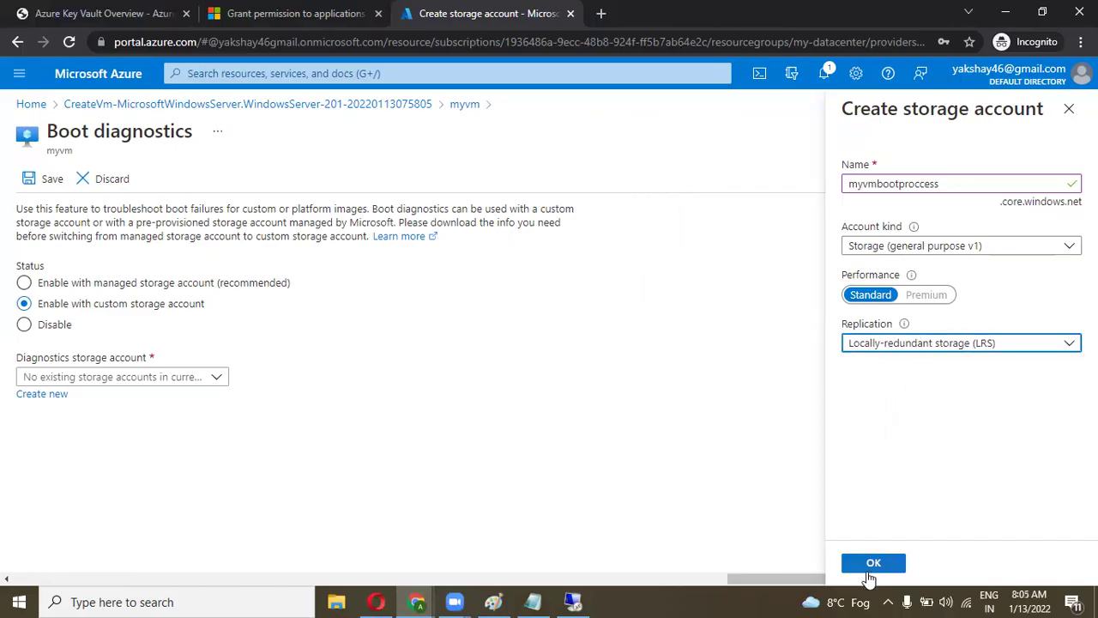
{"action": "left_click", "coordinate": [870, 567]}
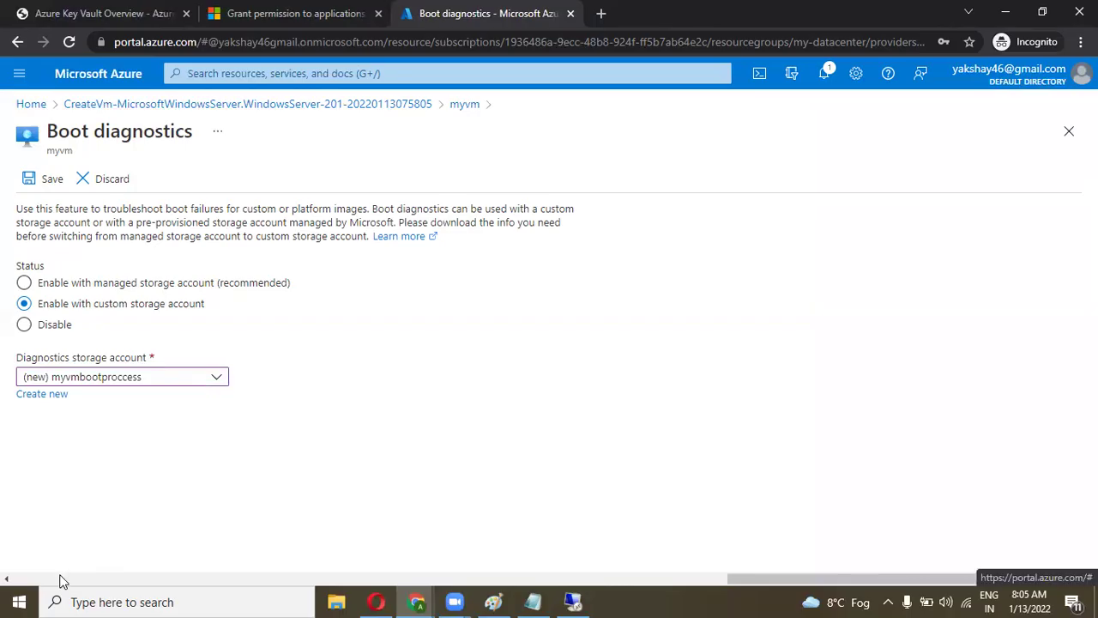
{"action": "left_click", "coordinate": [31, 182]}
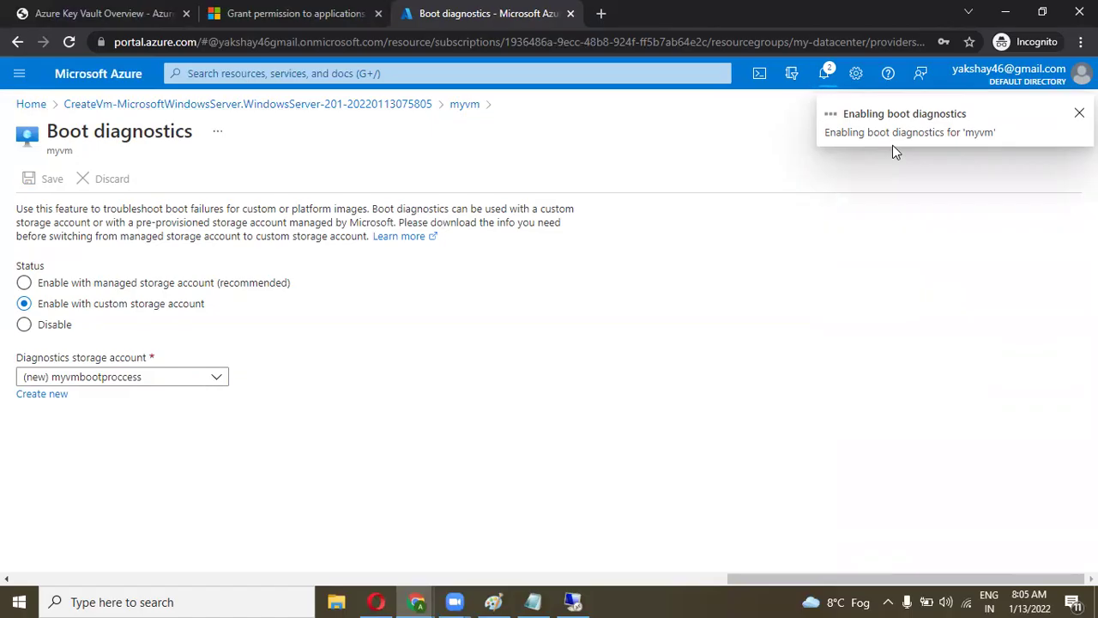
Switch to the open Remote Desktop session and disconnect it.
{"action": "left_click", "coordinate": [573, 601]}
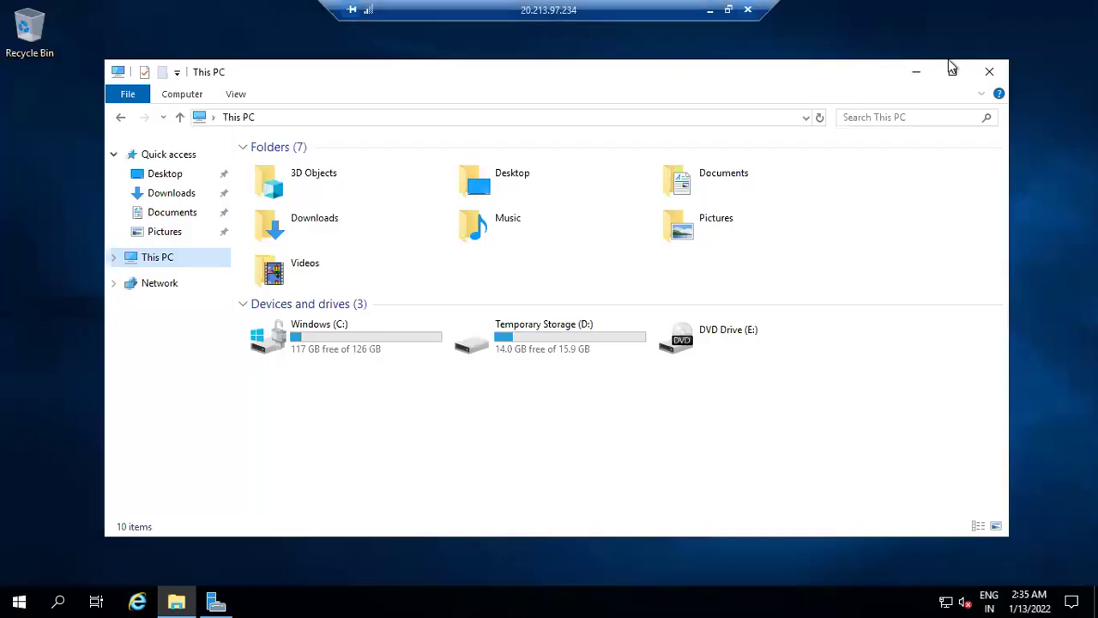
{"action": "left_click", "coordinate": [746, 10]}
{"action": "left_click", "coordinate": [600, 335]}
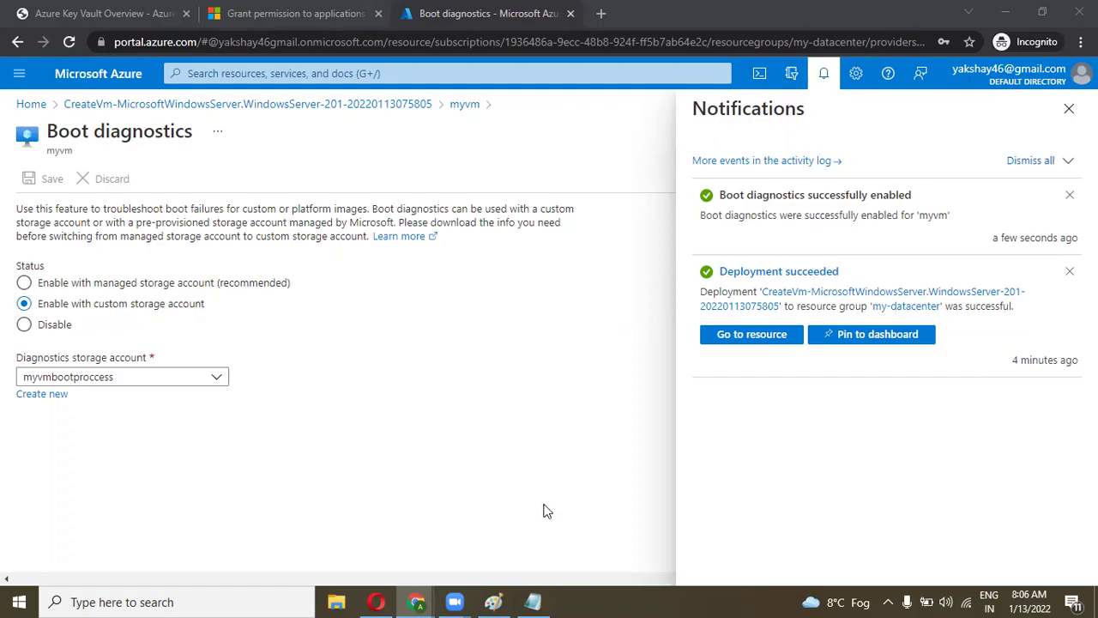
Open Paint and maximize its window with a blank canvas.
{"action": "left_click", "coordinate": [271, 602]}
{"action": "type", "text": "pai"}
{"action": "key", "text": "Return"}
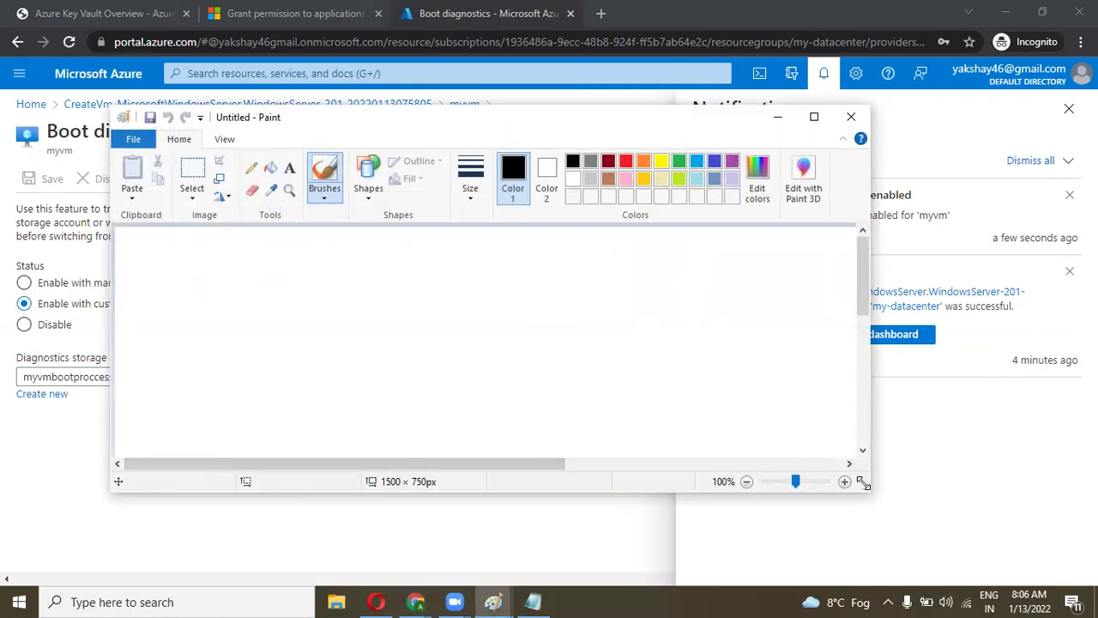
{"action": "left_click_drag", "start_coordinate": [864, 485], "coordinate": [1057, 571]}
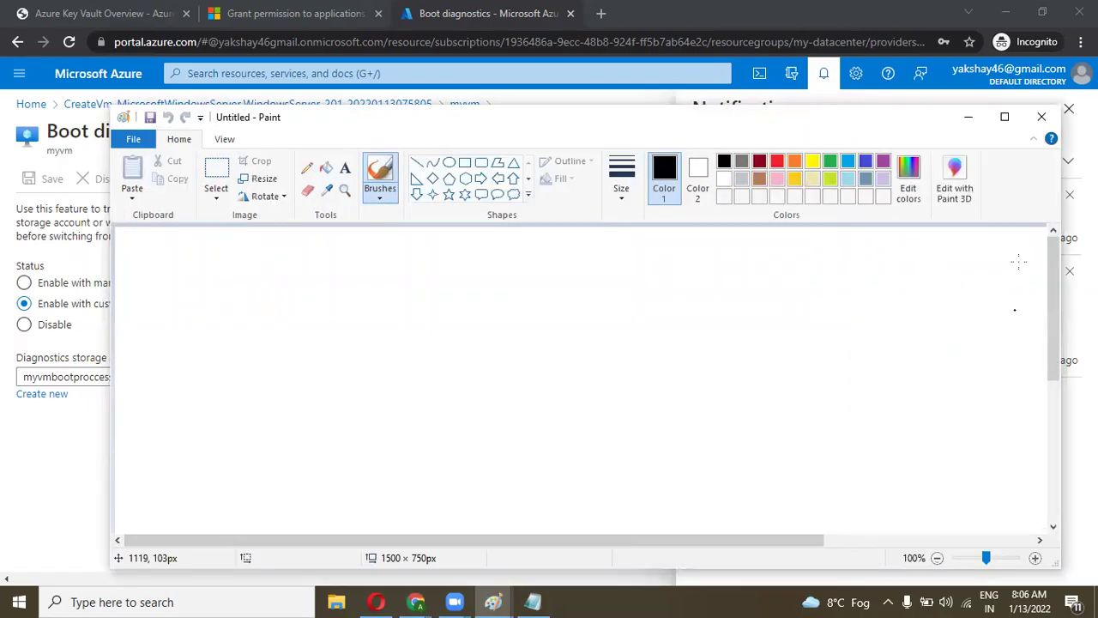
{"action": "left_click", "coordinate": [1007, 114]}
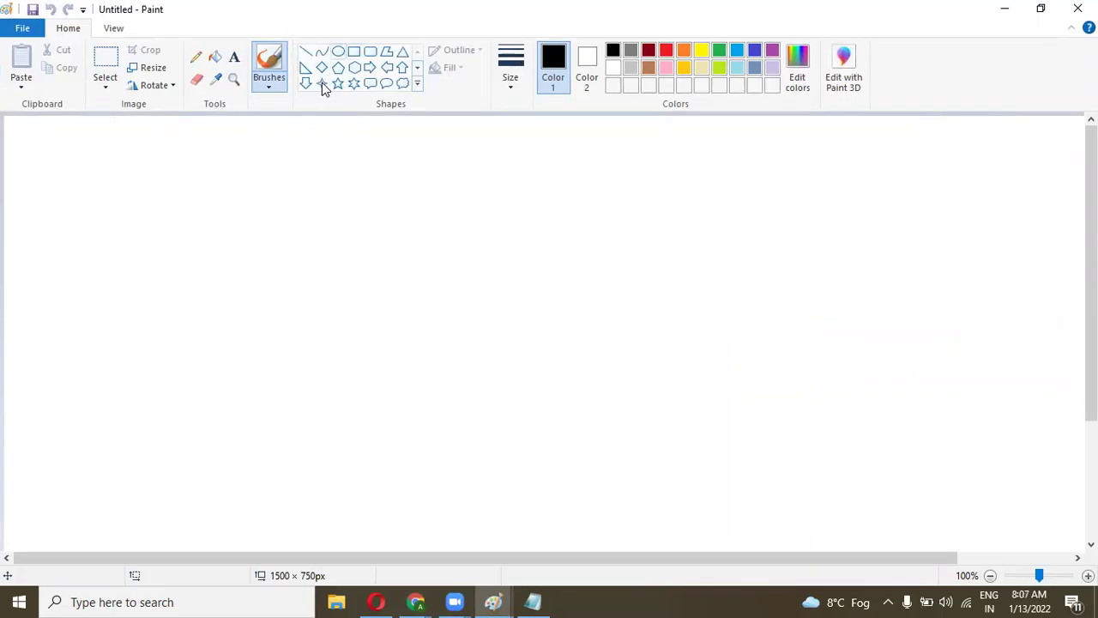
Draw a tall black rectangle and a sagging cable-like curve about 197 px wide extending from its right side.
{"action": "left_click", "coordinate": [353, 51]}
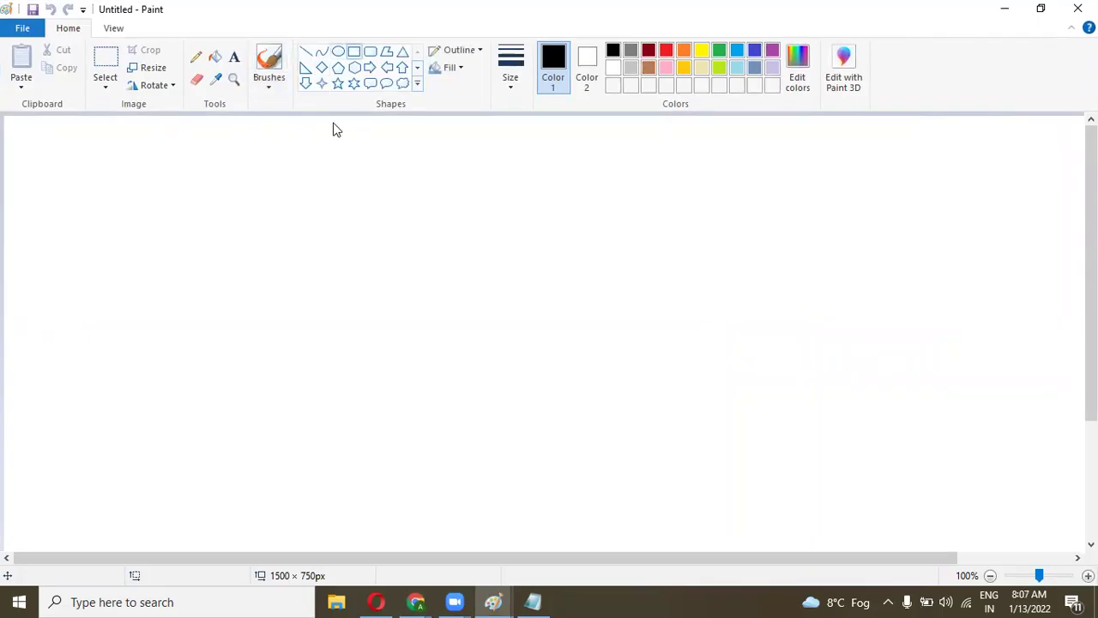
{"action": "mouse_move", "coordinate": [220, 208]}
{"action": "left_mouse_down"}
{"action": "mouse_move", "coordinate": [297, 360]}
{"action": "mouse_move", "coordinate": [309, 363]}
{"action": "left_mouse_up"}
{"action": "left_click", "coordinate": [163, 297]}
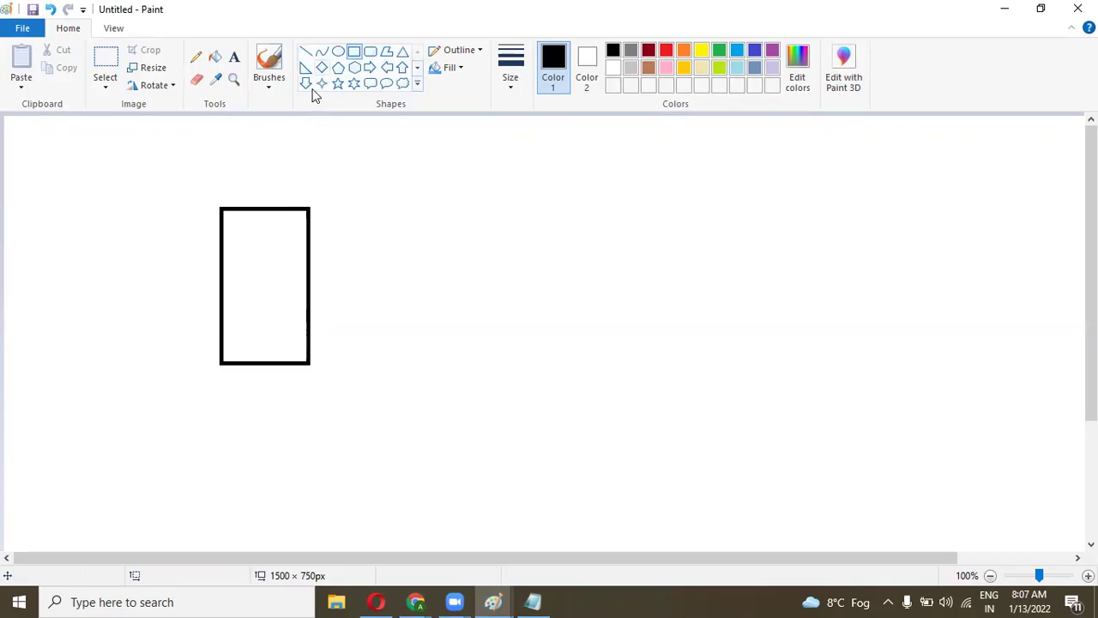
{"action": "left_click", "coordinate": [321, 52]}
{"action": "left_click_drag", "start_coordinate": [295, 262], "coordinate": [446, 259]}
{"action": "left_click_drag", "start_coordinate": [352, 262], "coordinate": [351, 296]}
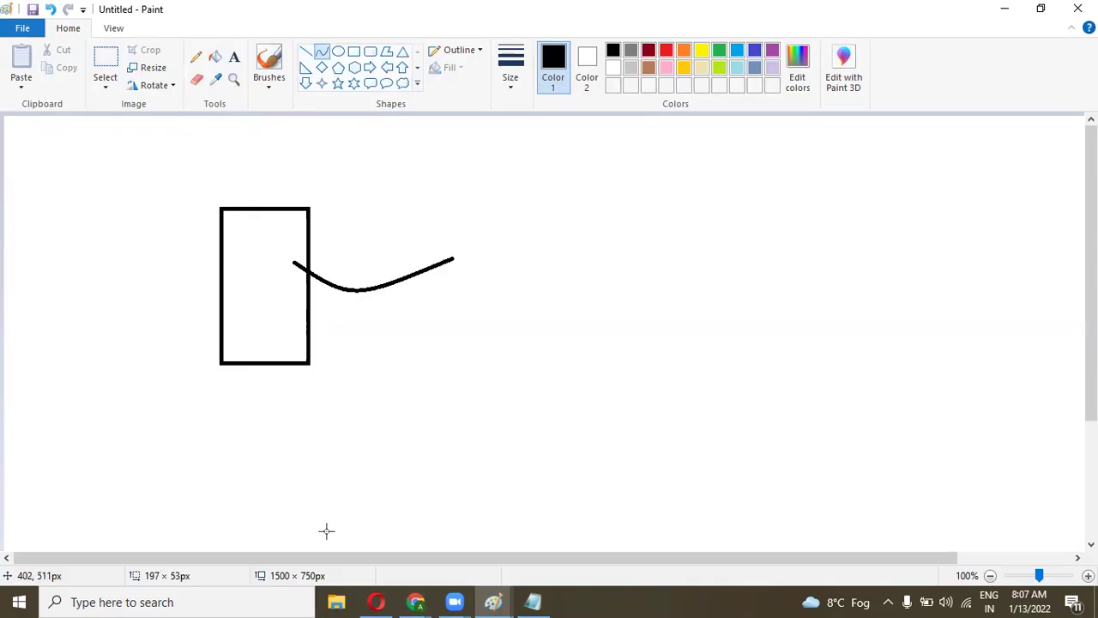
Switch to the browser, search the web for "serail cable" in a new tab and view the sky blue RJ45 to serial console cable image.
{"action": "left_click", "coordinate": [419, 600]}
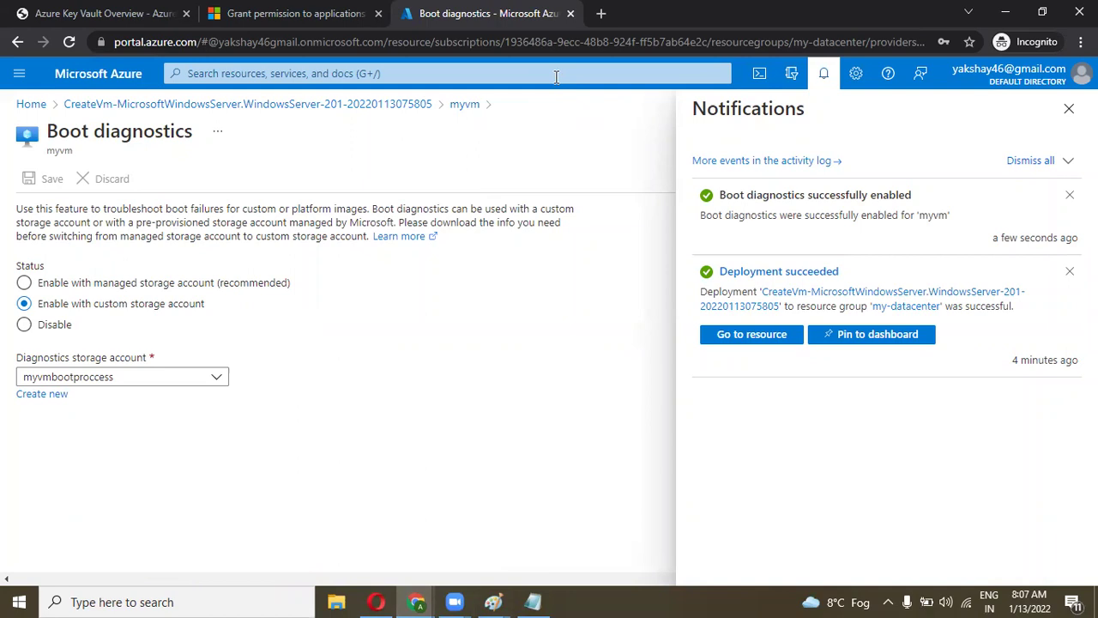
{"action": "left_click", "coordinate": [601, 13]}
{"action": "type", "text": "s"}
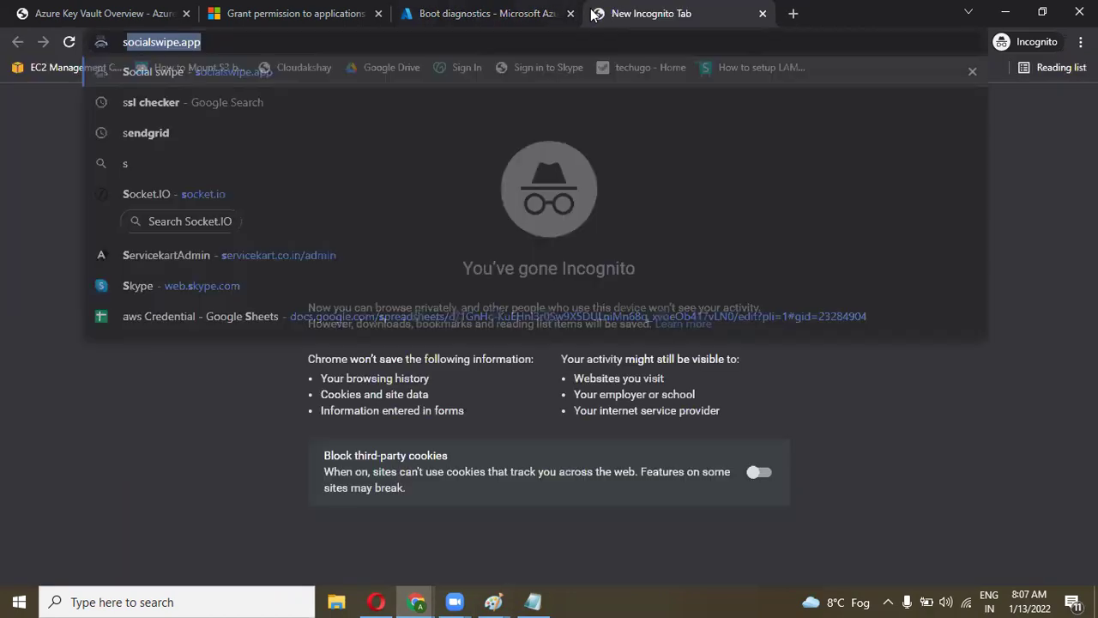
{"action": "type", "text": "erail cable"}
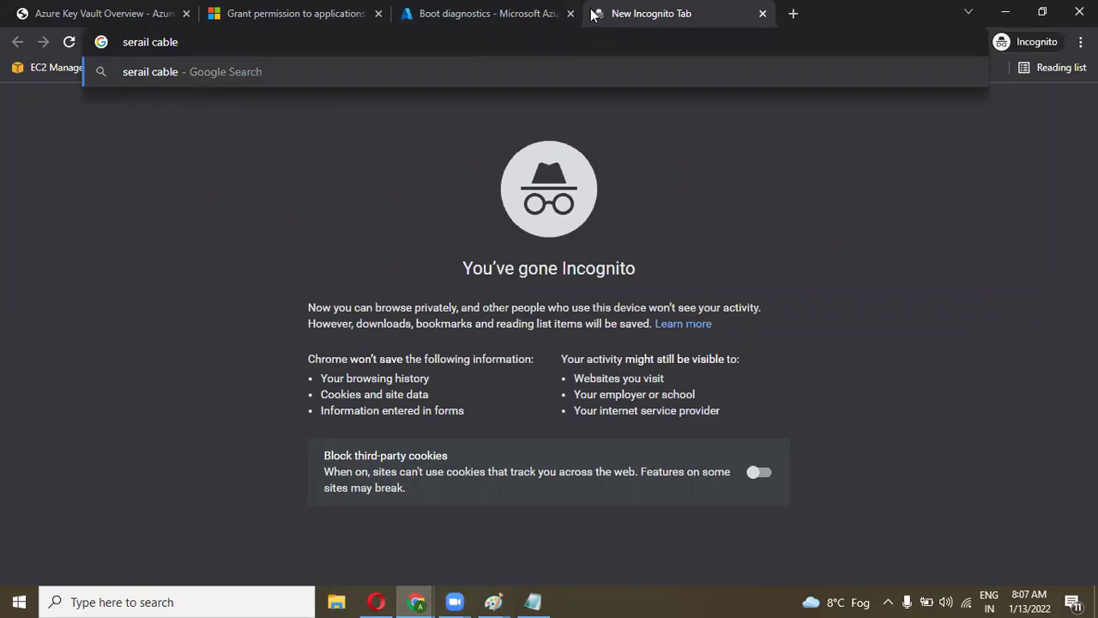
{"action": "key", "text": "Return"}
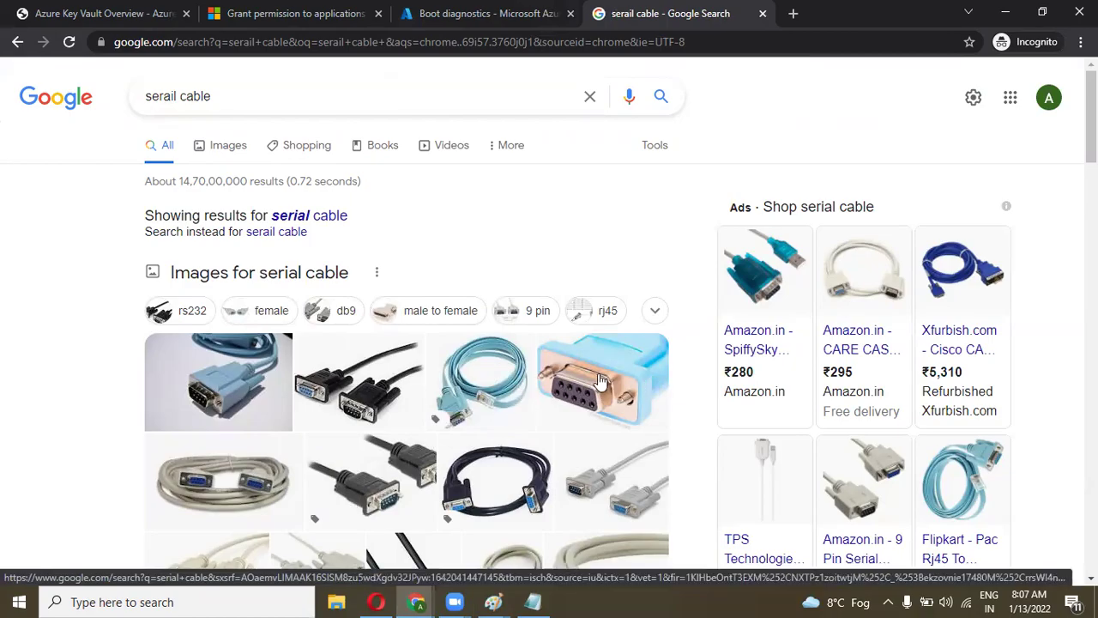
{"action": "left_click", "coordinate": [511, 376]}
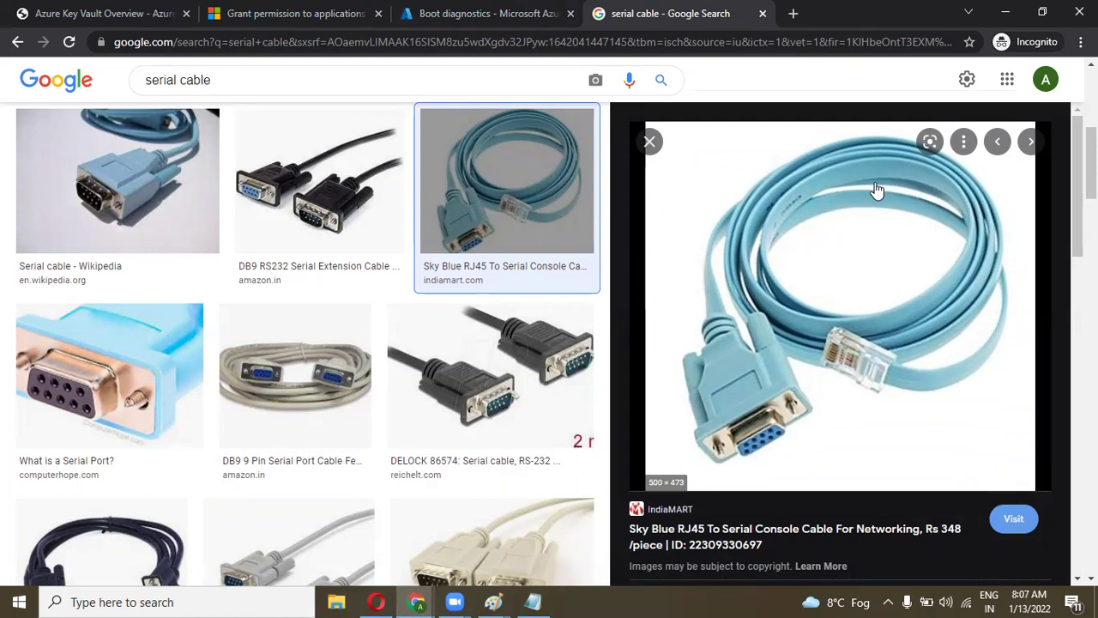
{"action": "left_click_drag", "start_coordinate": [877, 190], "coordinate": [849, 200]}
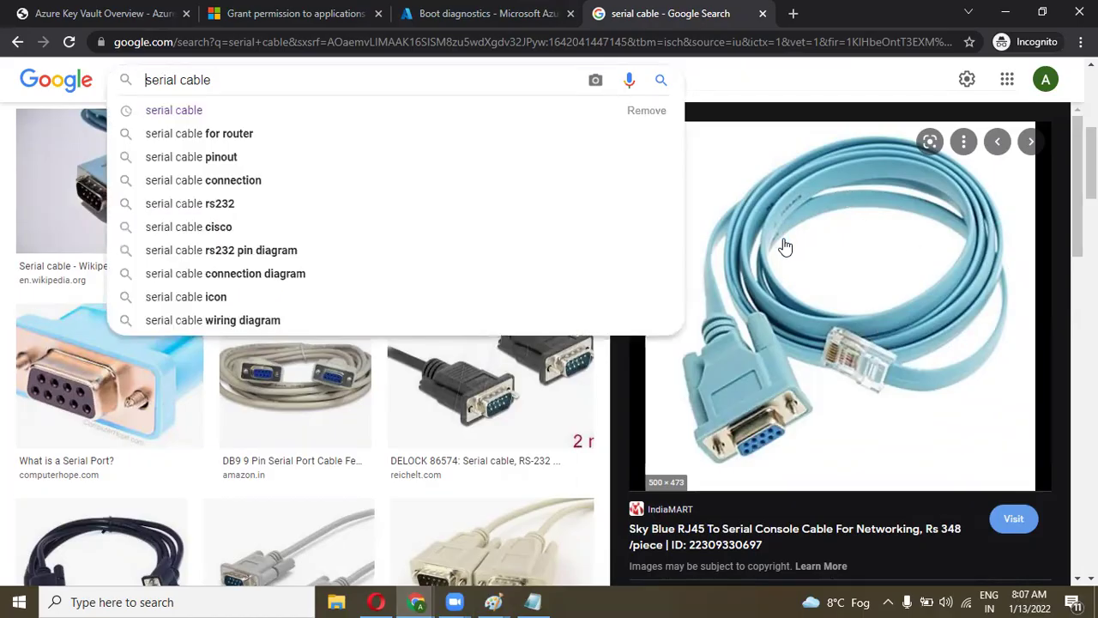
View the IndiaMART product page of the console cable, and close it and the image search.
{"action": "left_click", "coordinate": [810, 342]}
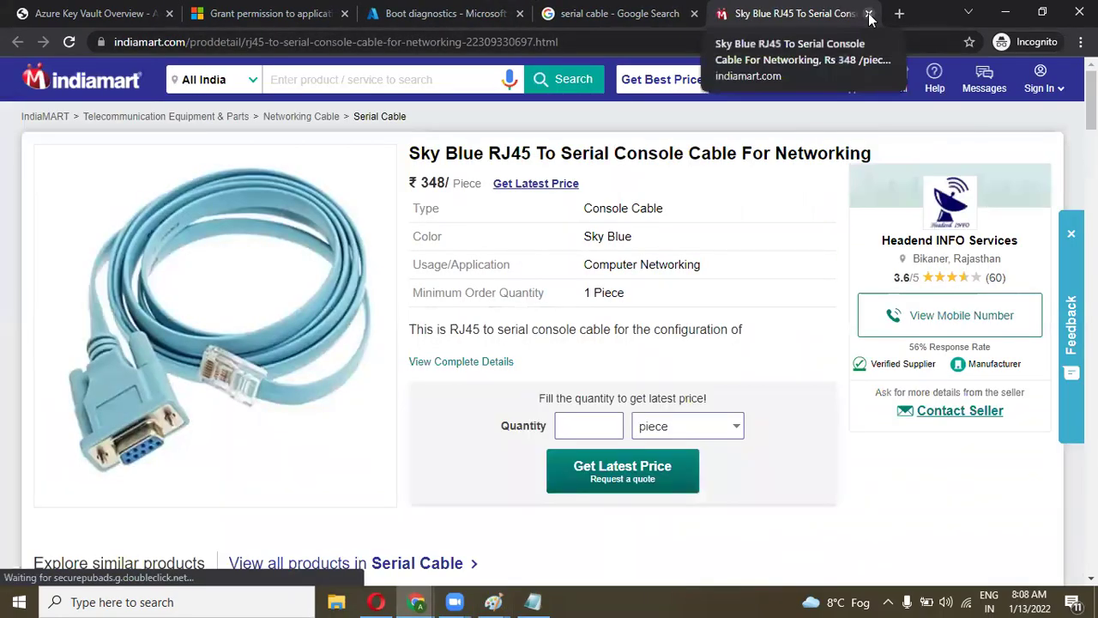
{"action": "left_click", "coordinate": [869, 14]}
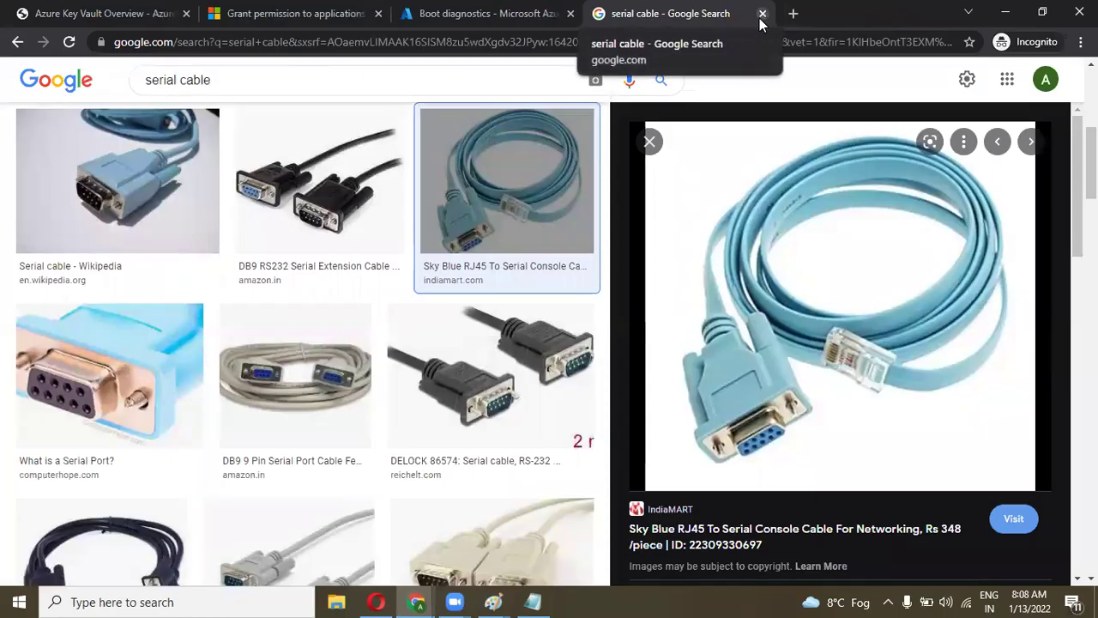
{"action": "left_click", "coordinate": [762, 14]}
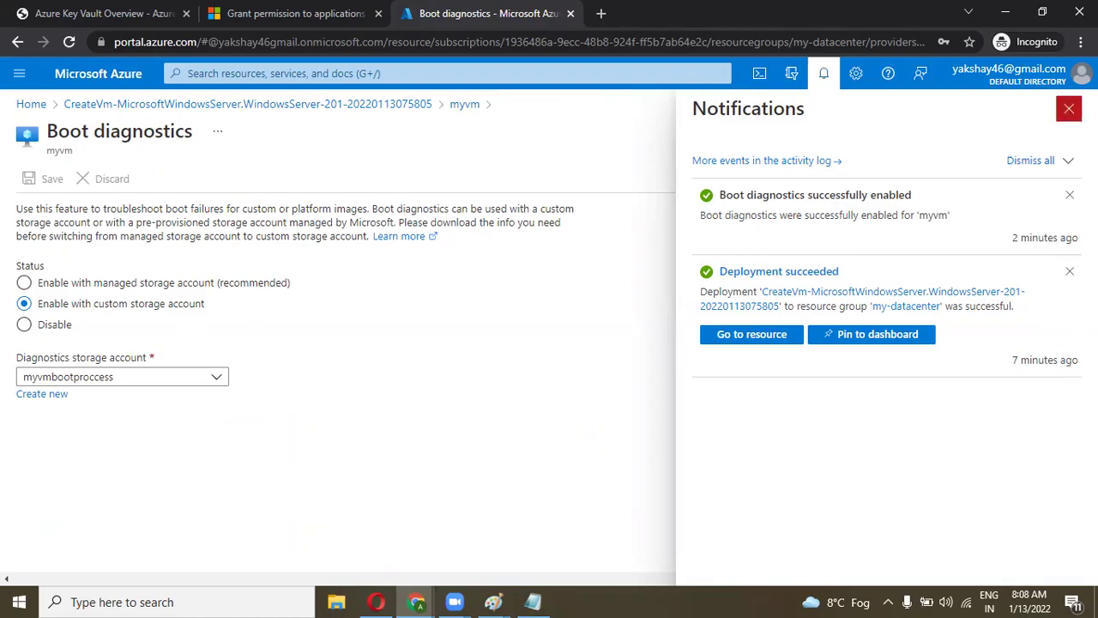
Close the notifications, return to myvm's boot diagnostics page and reload it.
{"action": "left_click", "coordinate": [1069, 108]}
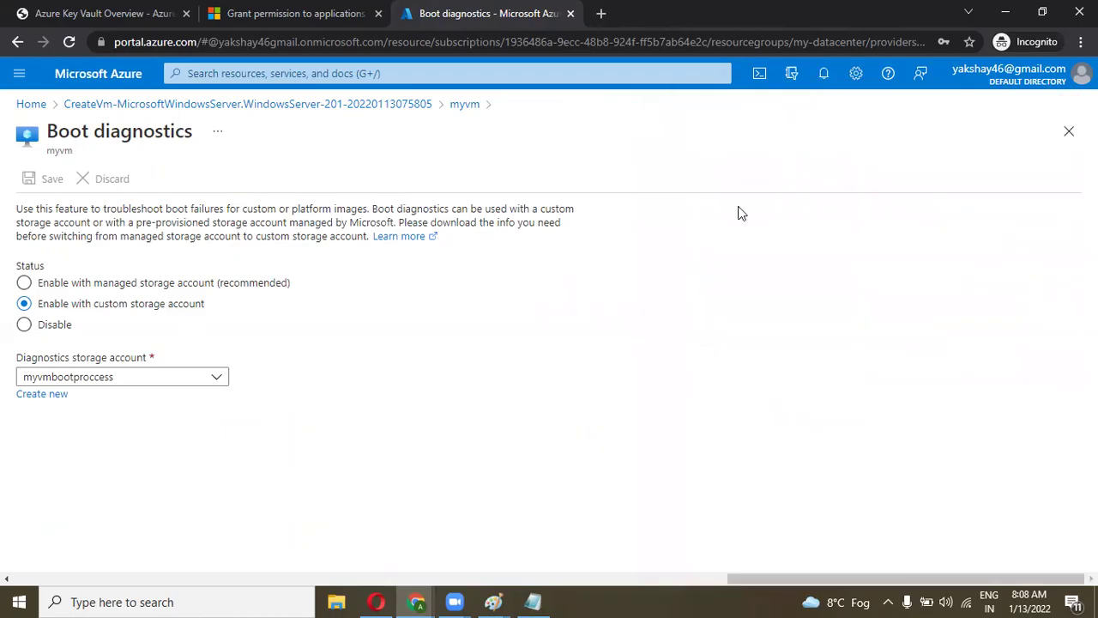
{"action": "left_click", "coordinate": [467, 112]}
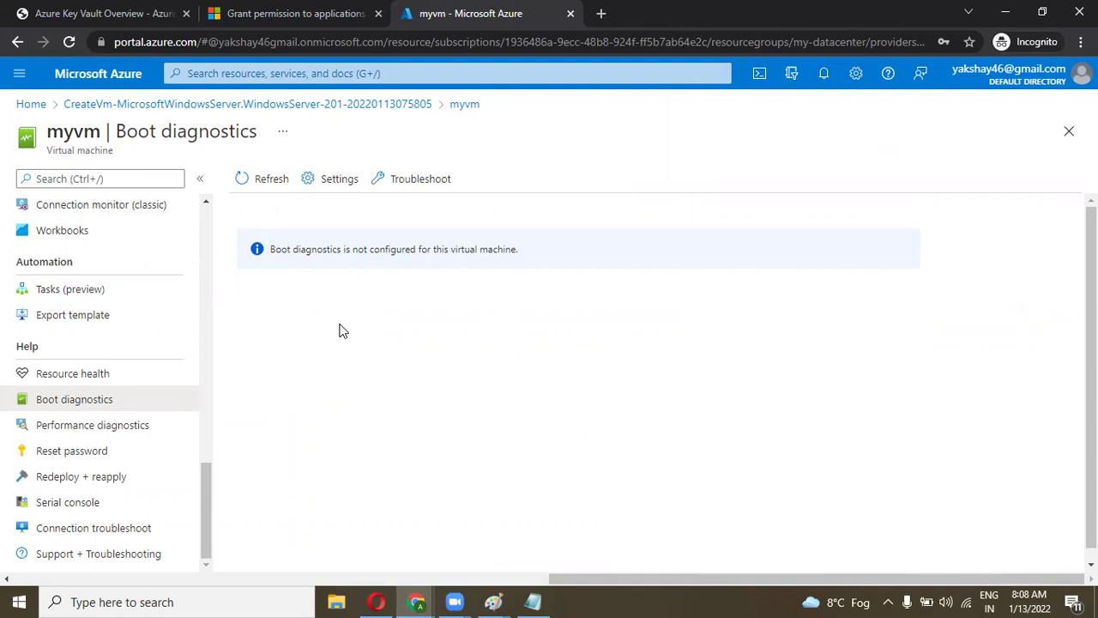
{"action": "left_click", "coordinate": [68, 42]}
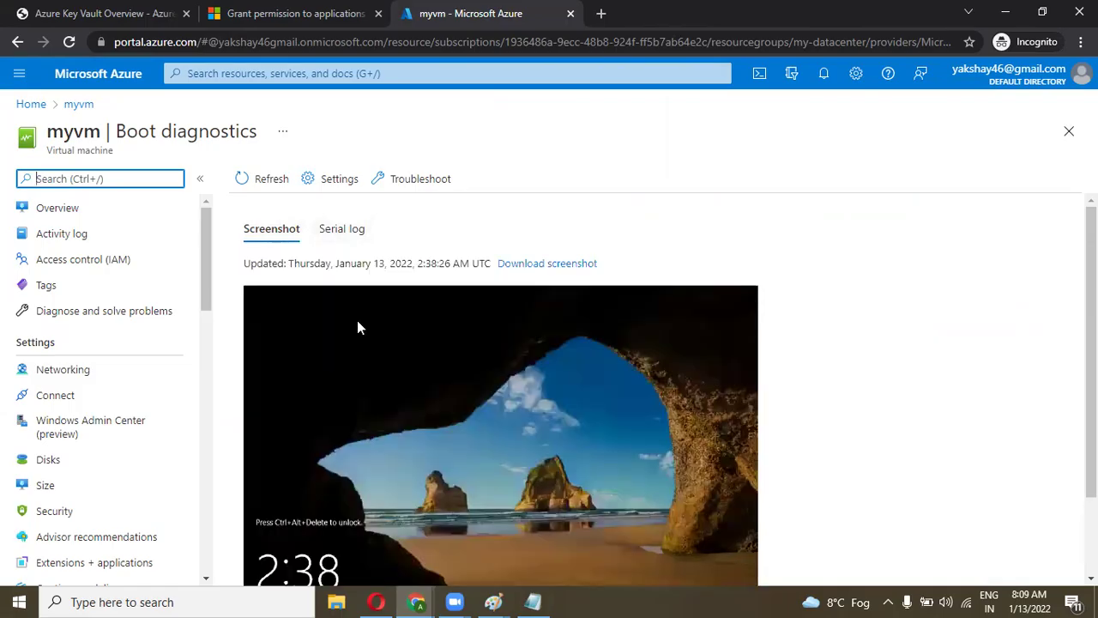
Examine myvm's boot diagnostics screenshot and its update time, and check and refresh the serial log.
{"action": "scroll", "coordinate": [910, 334], "scroll_direction": "down", "scroll_amount": 2}
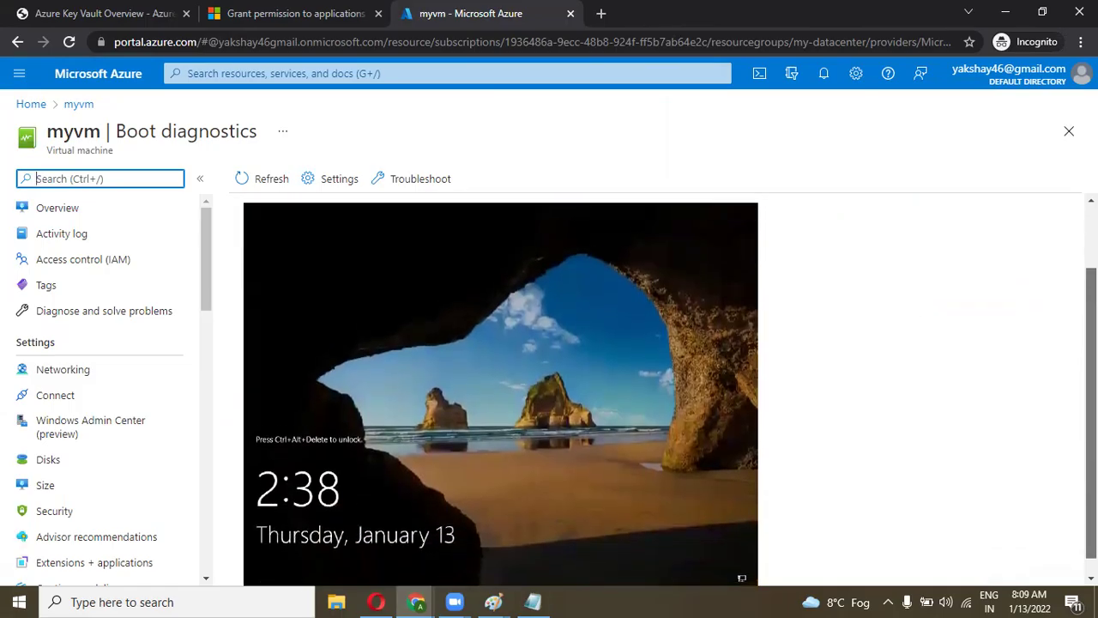
{"action": "scroll", "coordinate": [1000, 294], "scroll_direction": "up", "scroll_amount": 2}
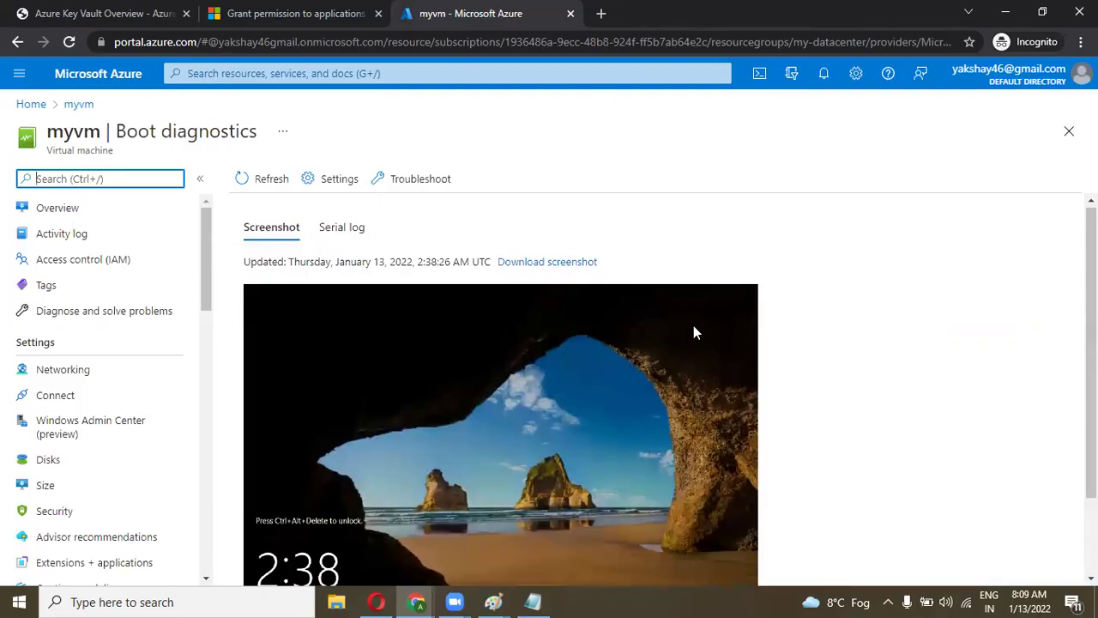
{"action": "left_click_drag", "start_coordinate": [244, 262], "coordinate": [491, 263]}
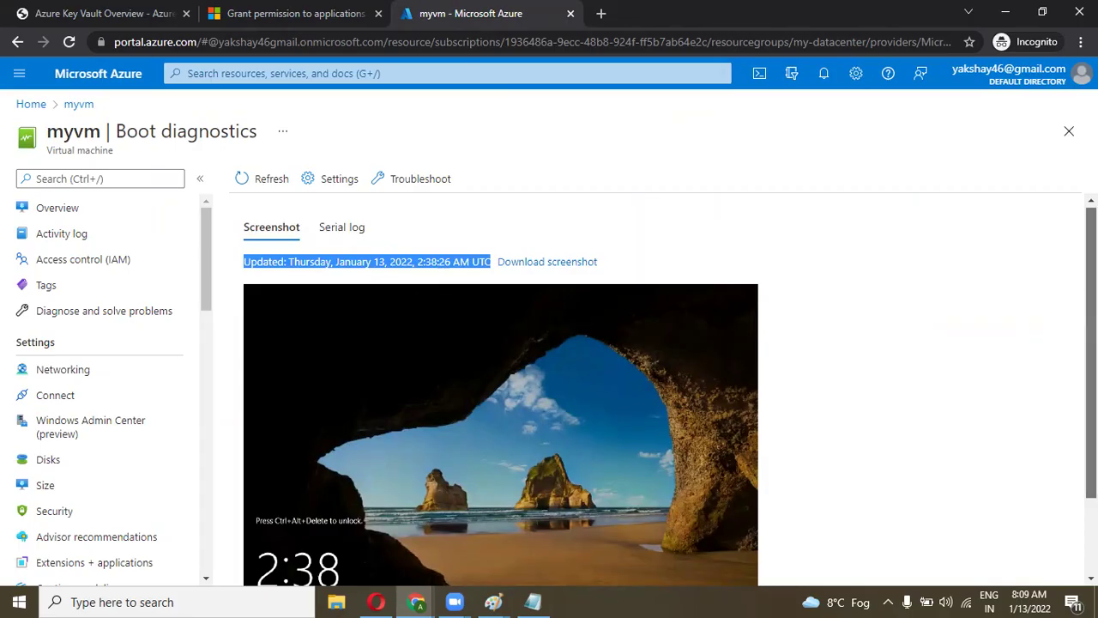
{"action": "scroll", "coordinate": [1068, 371], "scroll_direction": "down", "scroll_amount": 1}
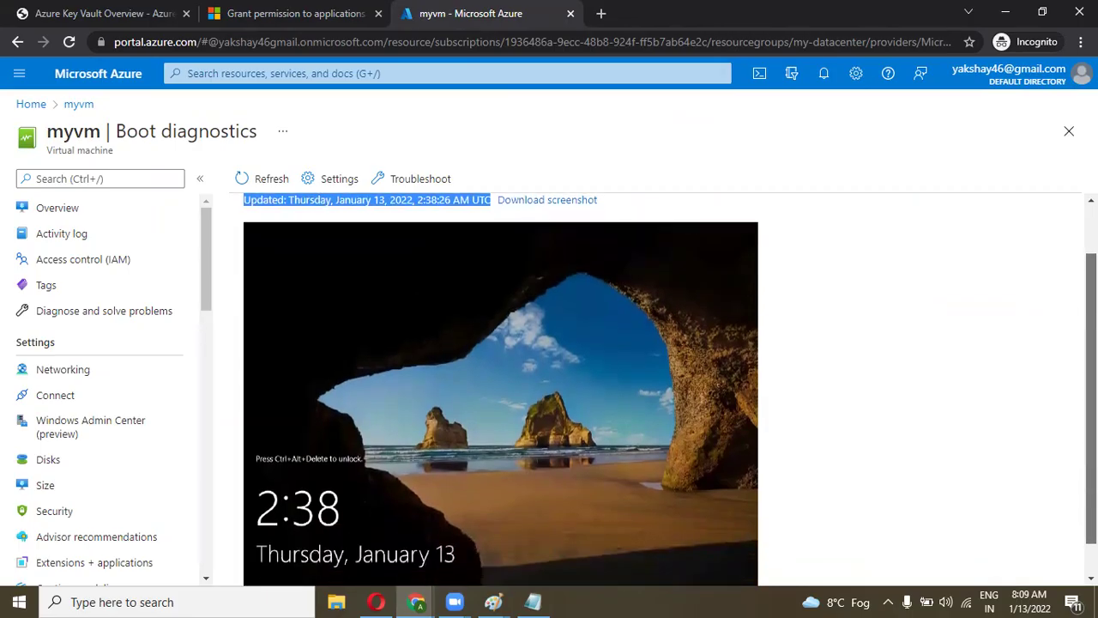
{"action": "scroll", "coordinate": [669, 386], "scroll_direction": "up", "scroll_amount": 1}
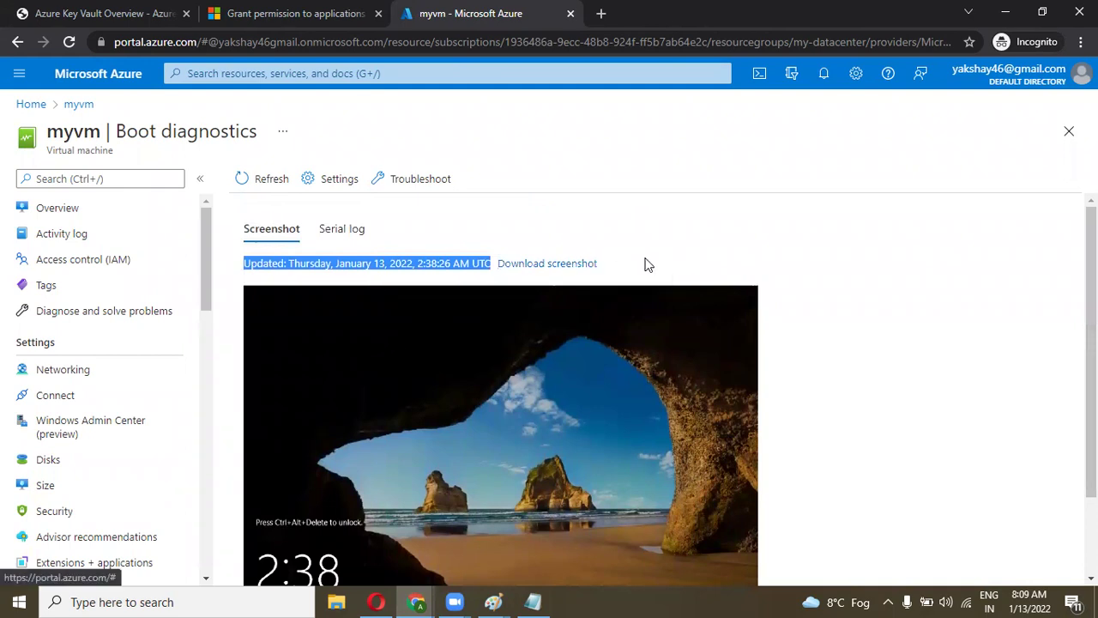
{"action": "left_click", "coordinate": [344, 234]}
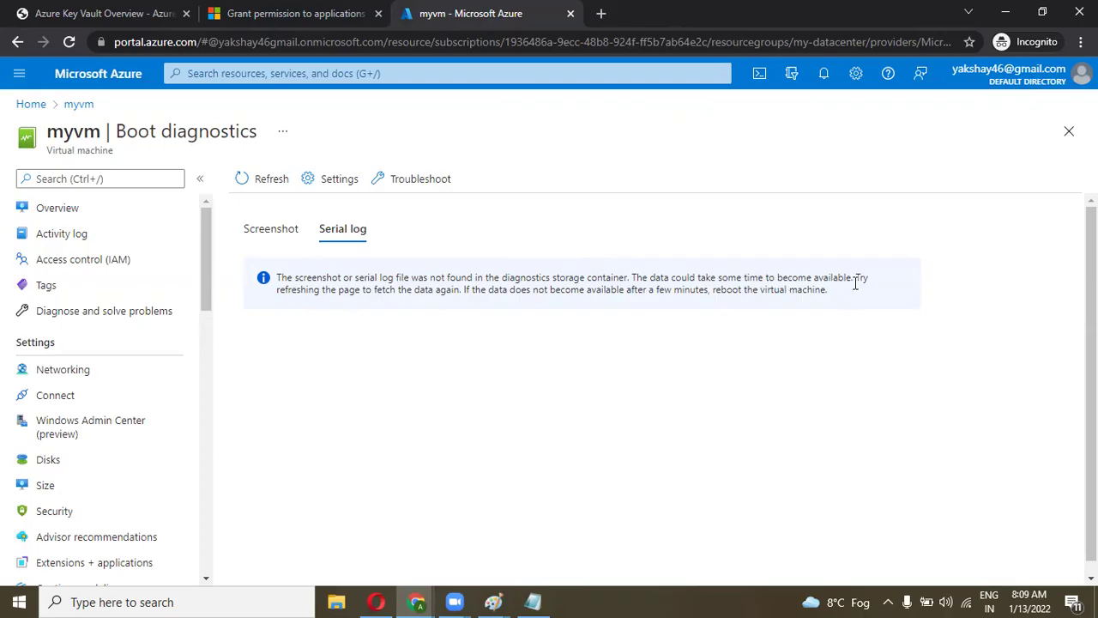
{"action": "left_click", "coordinate": [260, 180]}
Open the serial console of myvm and let it connect to the SAC prompt.
{"action": "left_click_drag", "start_coordinate": [209, 272], "coordinate": [206, 534]}
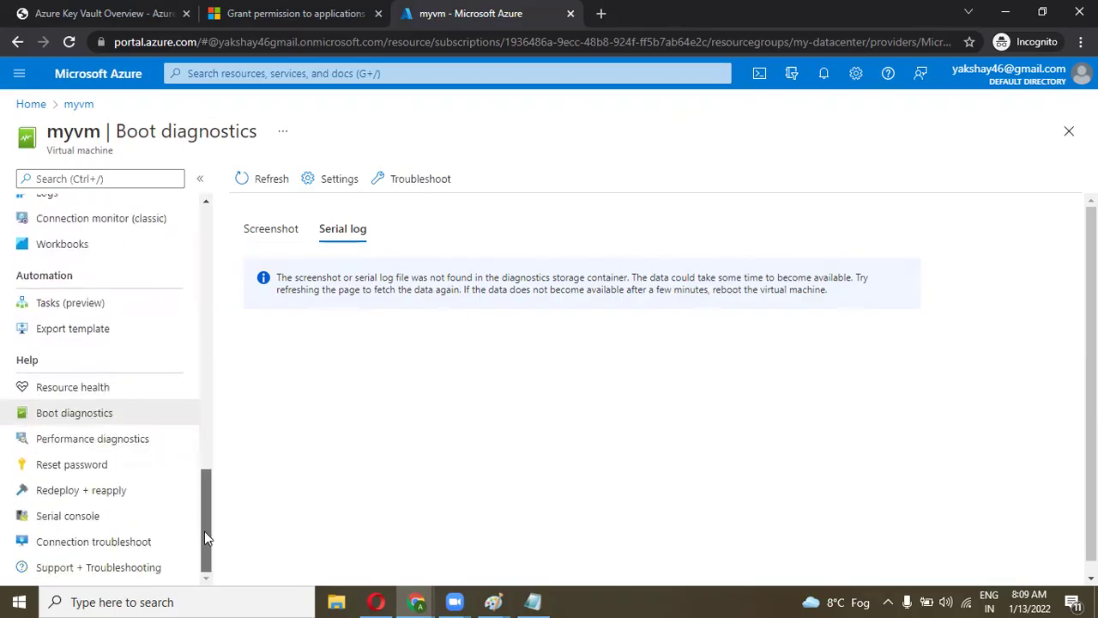
{"action": "left_click", "coordinate": [94, 515]}
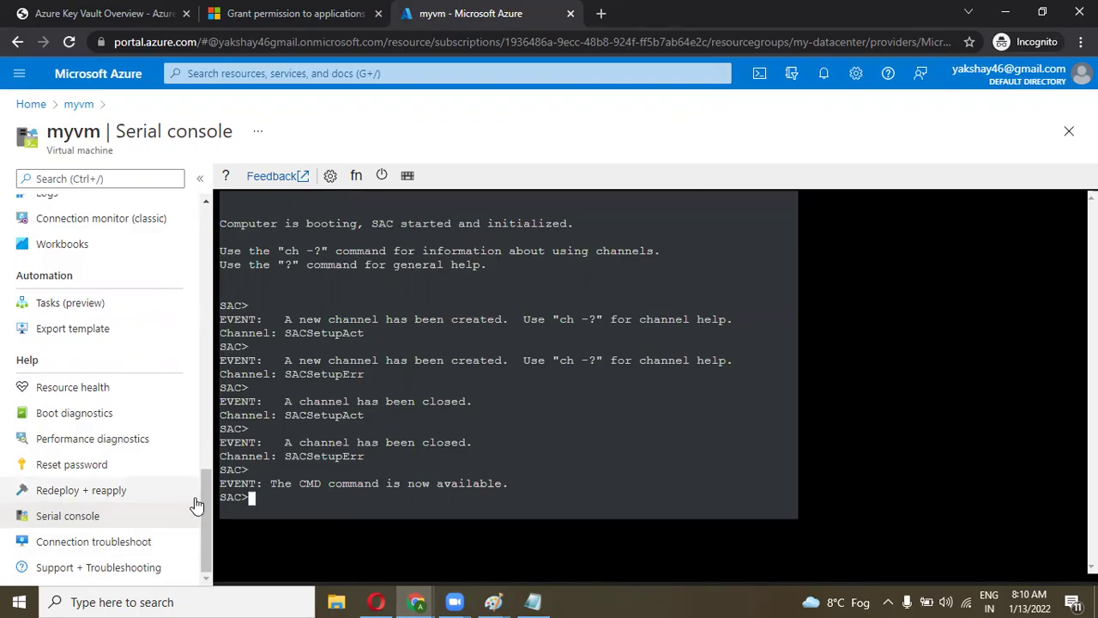
{"action": "mouse_move", "coordinate": [204, 507]}
{"action": "left_mouse_down"}
{"action": "mouse_move", "coordinate": [204, 481]}
{"action": "mouse_move", "coordinate": [205, 514]}
{"action": "left_mouse_up"}
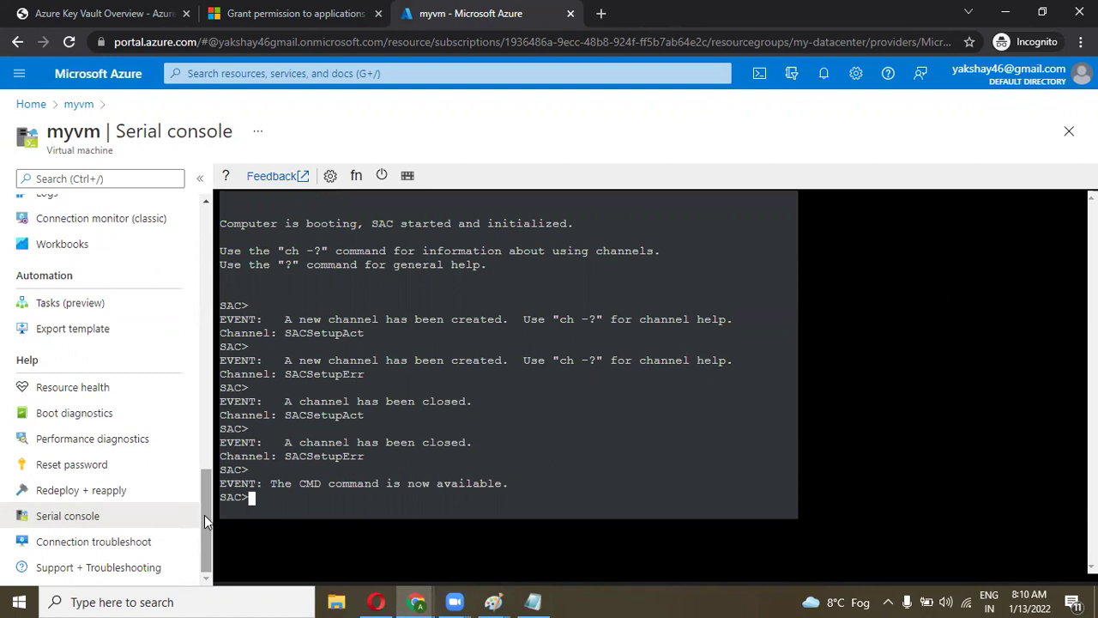
Start a Command Prompt channel by running CMD at the SAC prompt of myvm's serial console.
{"action": "left_click_drag", "start_coordinate": [204, 514], "coordinate": [206, 254]}
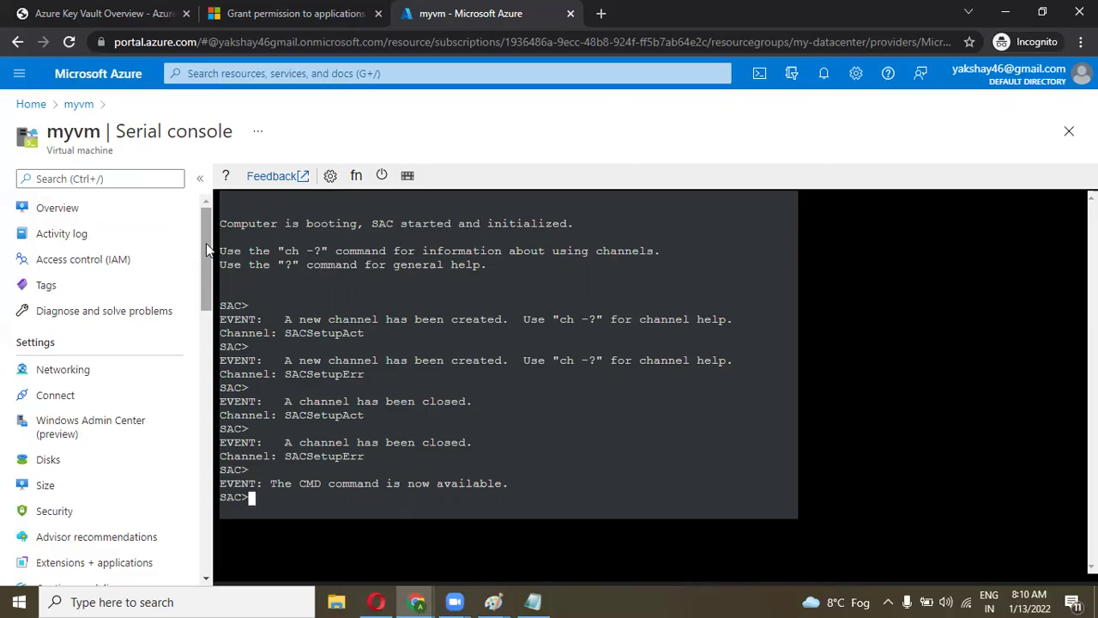
{"action": "left_click_drag", "start_coordinate": [206, 243], "coordinate": [206, 244]}
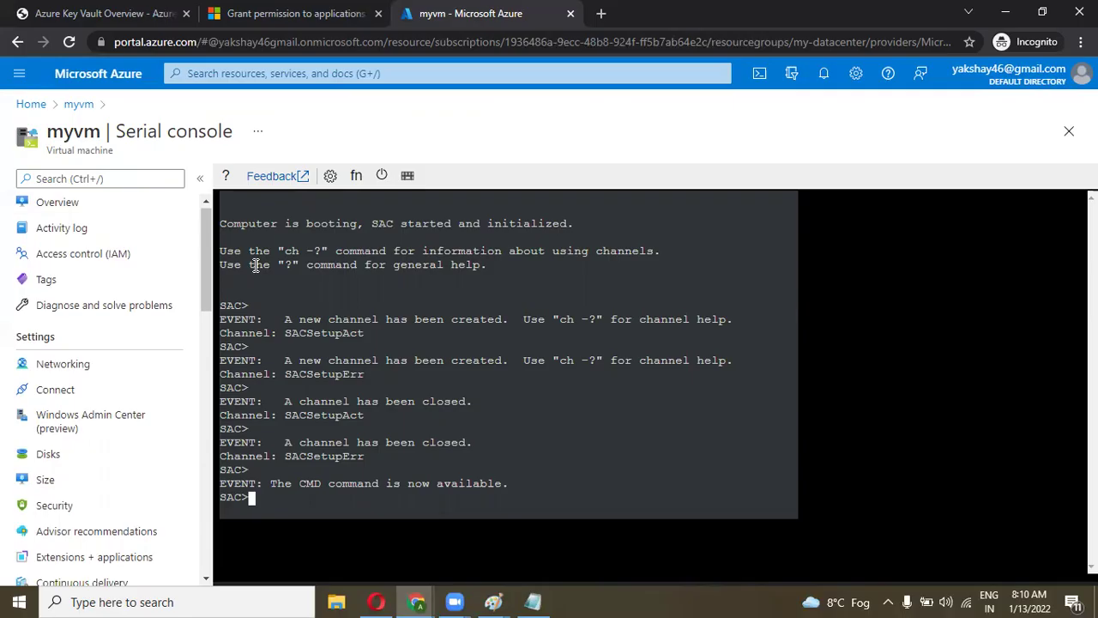
{"action": "left_click_drag", "start_coordinate": [209, 259], "coordinate": [201, 558]}
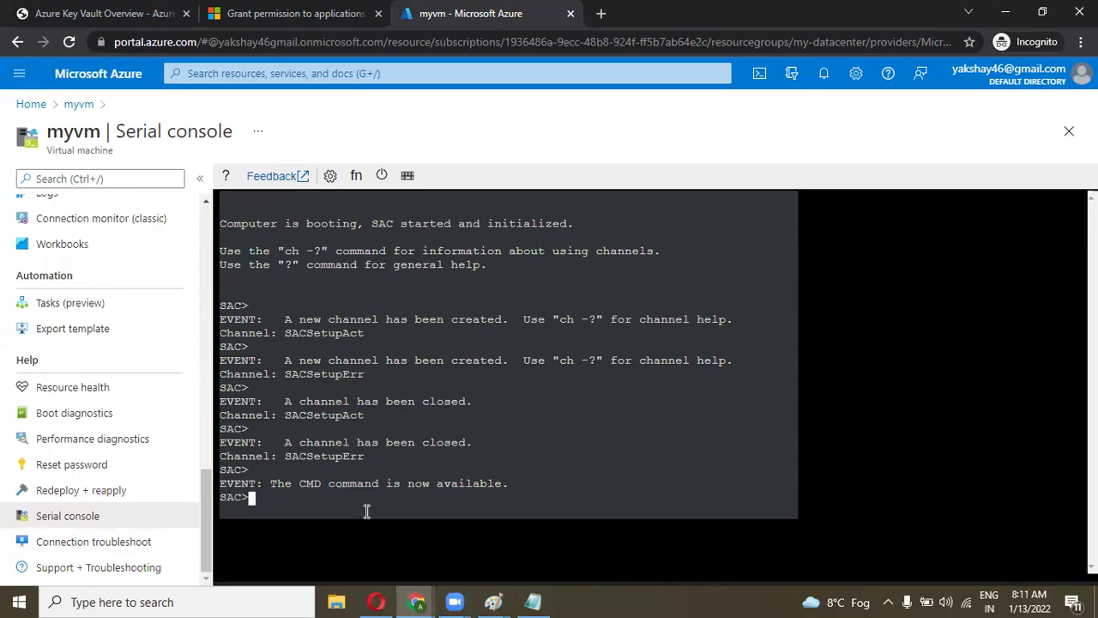
{"action": "type", "text": "CMD"}
{"action": "key", "text": "Return"}
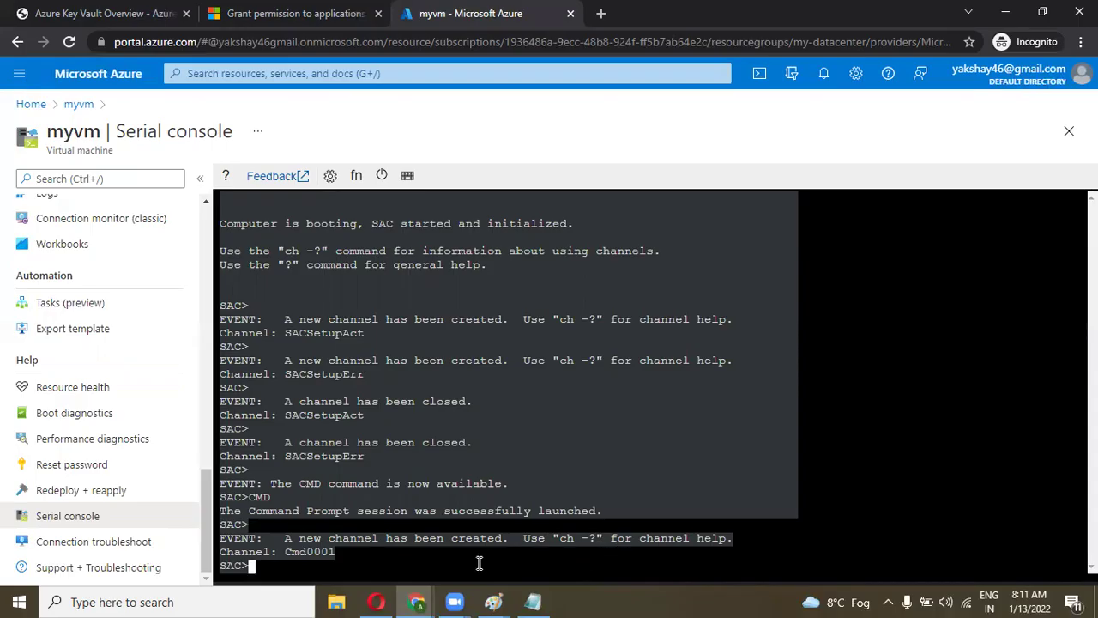
{"action": "left_click", "coordinate": [409, 177]}
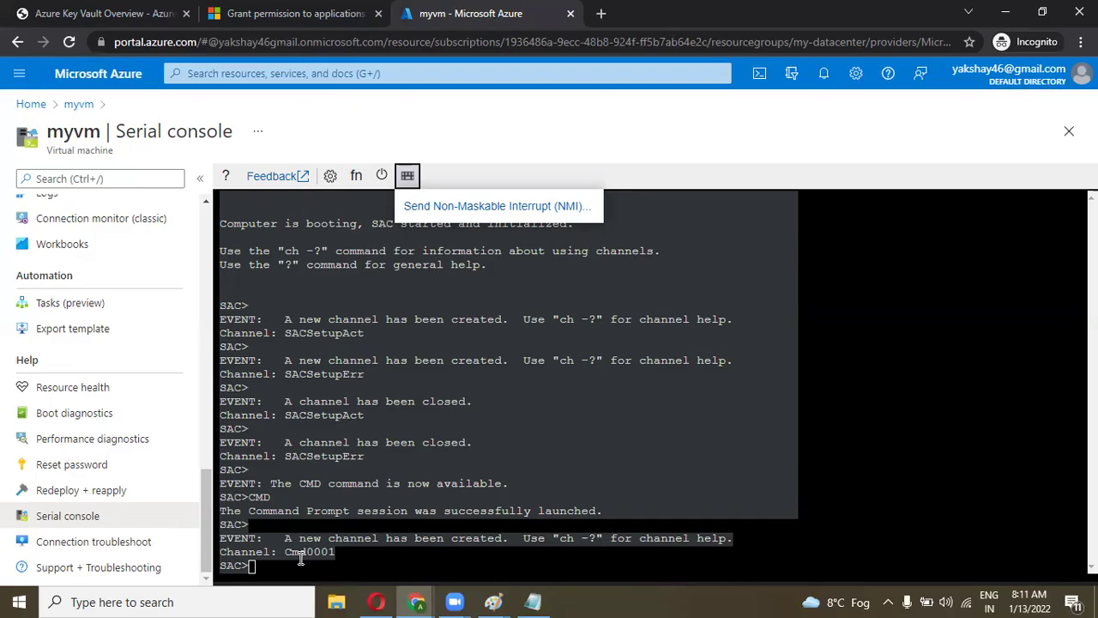
{"action": "key", "text": "ctrl+1"}
{"action": "key", "text": "ctrl+Tab"}
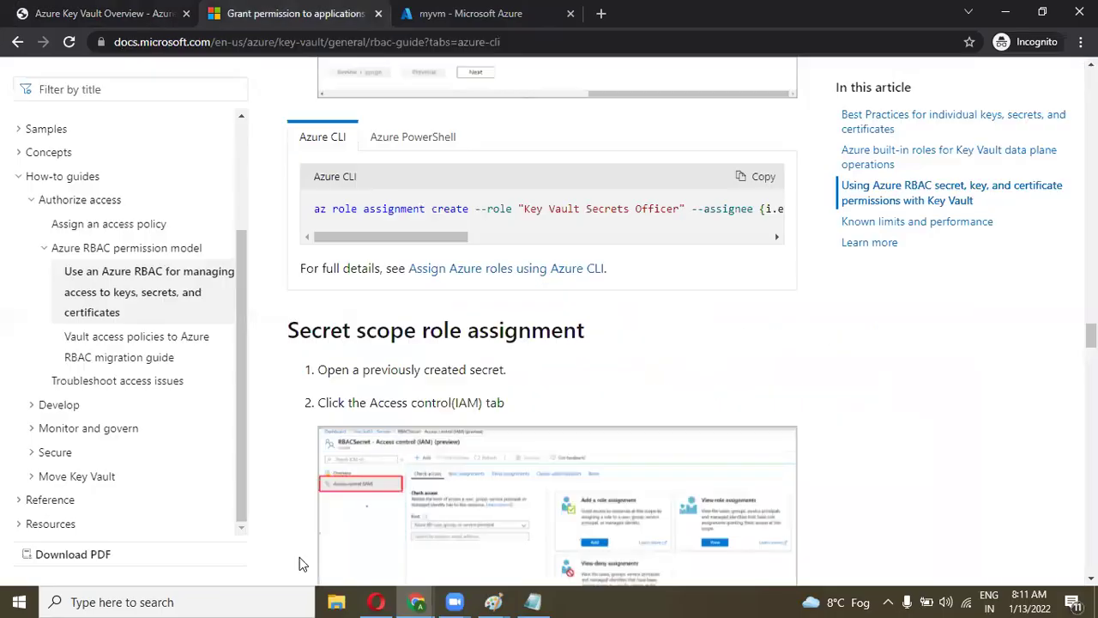
{"action": "key", "text": "ctrl+Tab"}
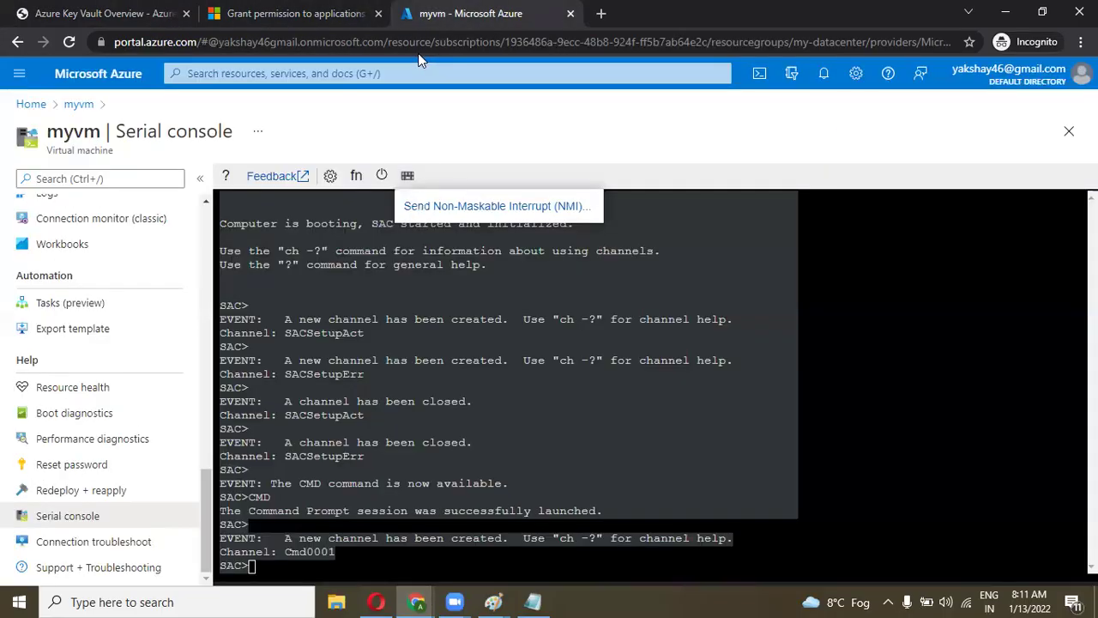
{"action": "left_click", "coordinate": [317, 552]}
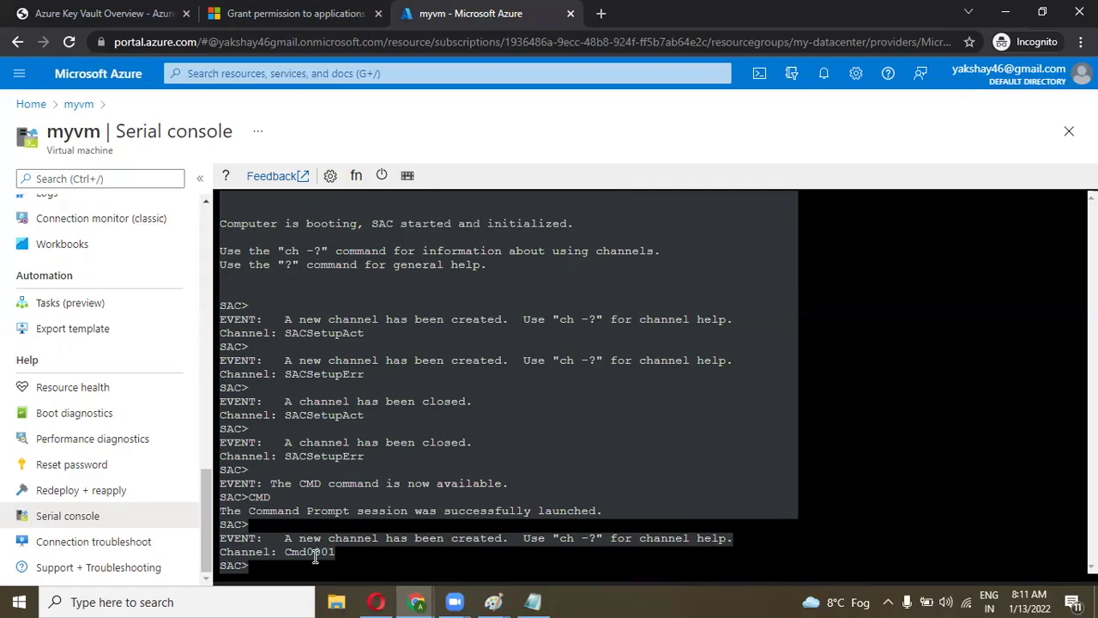
Try ipconfig at the SAC prompt and list the available SAC commands with help.
{"action": "key", "text": "Return"}
{"action": "type", "text": "ipconfig"}
{"action": "key", "text": "Return"}
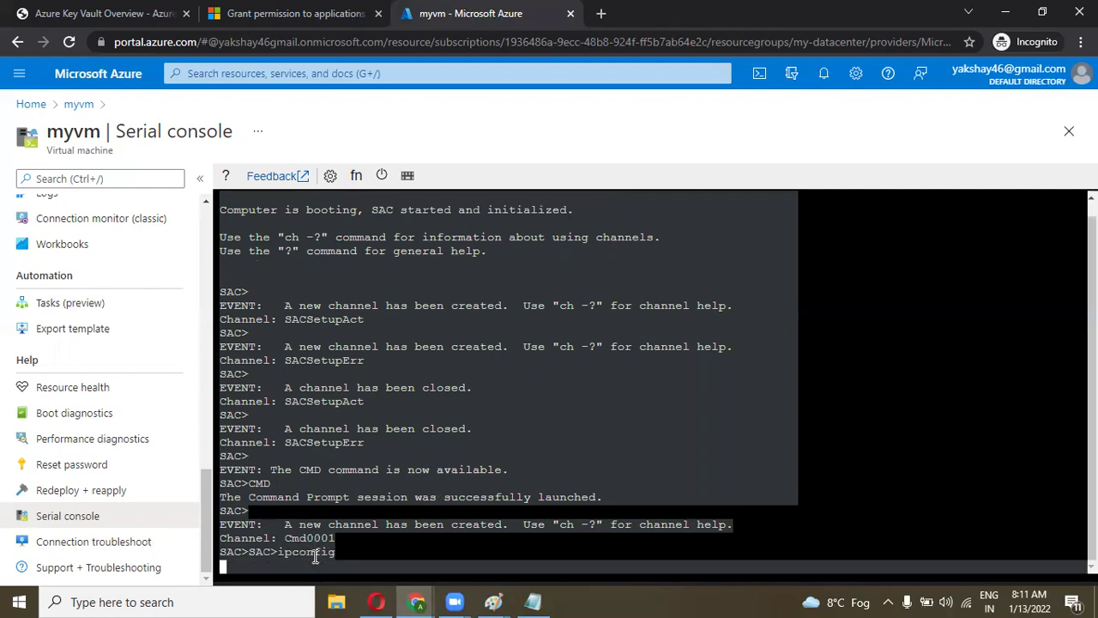
{"action": "type", "text": "help"}
{"action": "key", "text": "Return"}
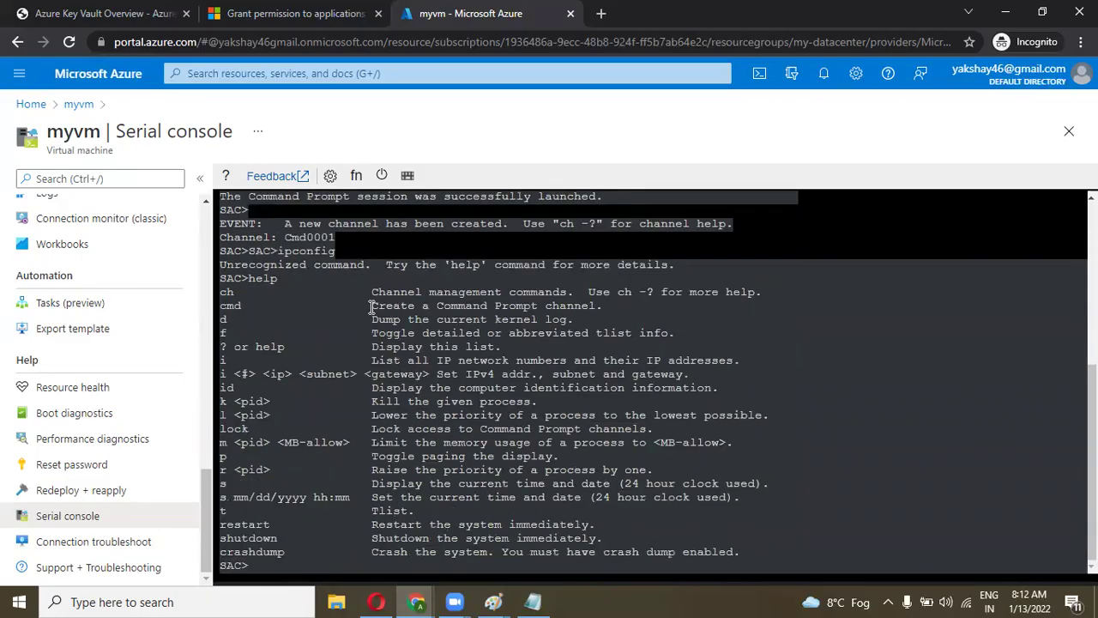
Start another Command Prompt channel with cmd and show the channel management help with ch -?
{"action": "type", "text": "cmd"}
{"action": "key", "text": "Return"}
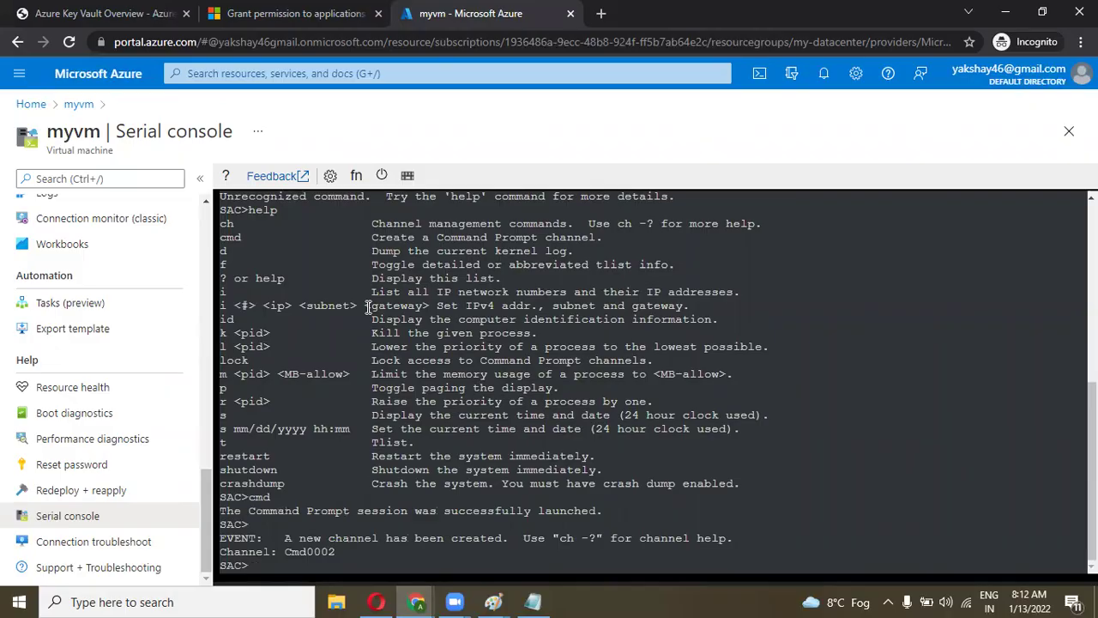
{"action": "type", "text": "ch -?"}
{"action": "key", "text": "Return"}
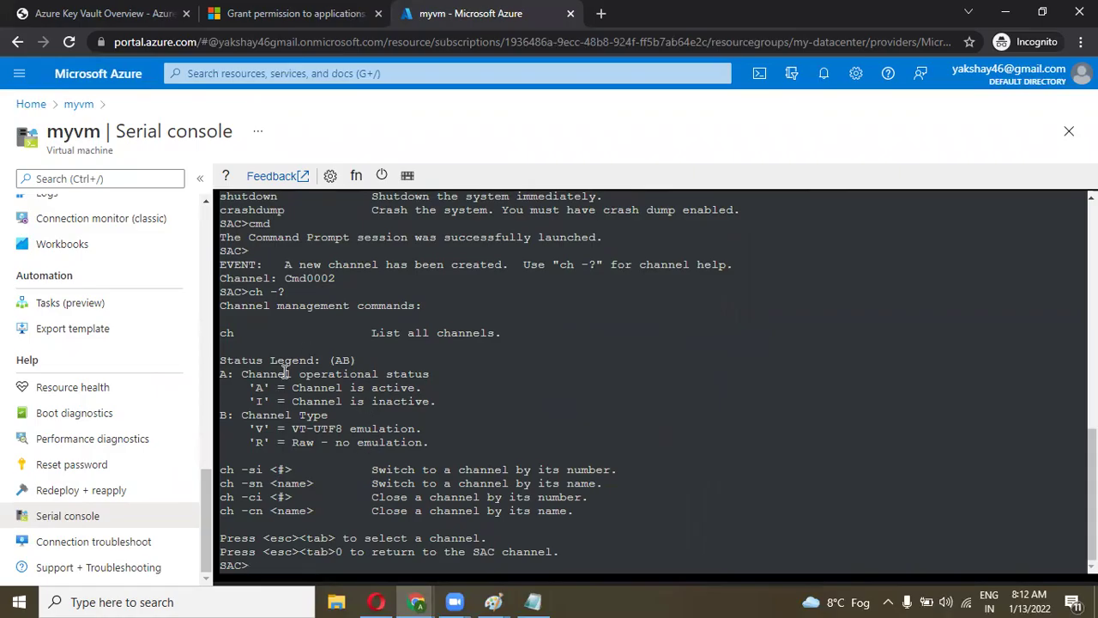
Open the serial log in myvm's boot diagnostics.
{"action": "mouse_move", "coordinate": [210, 501]}
{"action": "left_mouse_down"}
{"action": "mouse_move", "coordinate": [206, 492]}
{"action": "mouse_move", "coordinate": [204, 533]}
{"action": "mouse_move", "coordinate": [204, 521]}
{"action": "left_mouse_up"}
{"action": "scroll", "coordinate": [204, 521], "scroll_direction": "down", "scroll_amount": 1}
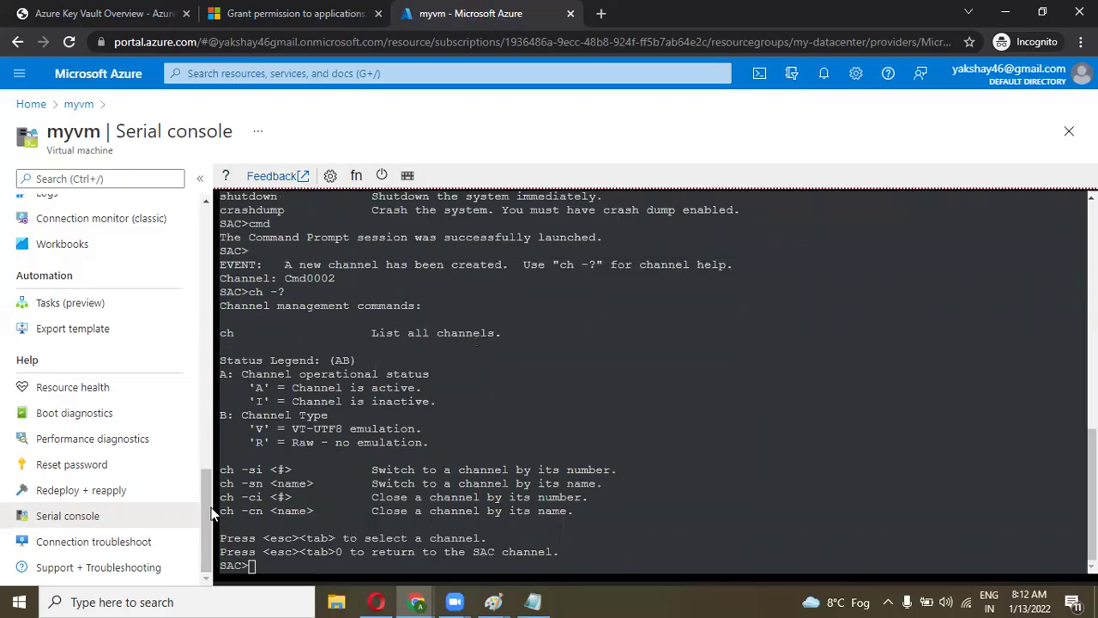
{"action": "scroll", "coordinate": [213, 510], "scroll_direction": "up", "scroll_amount": 1}
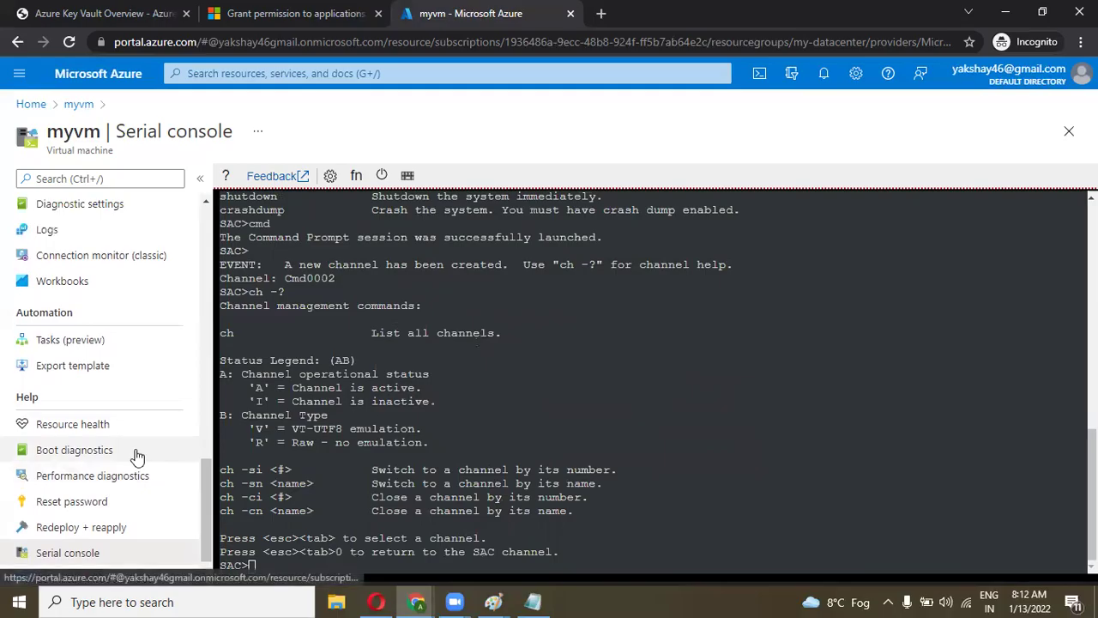
{"action": "left_click", "coordinate": [137, 455]}
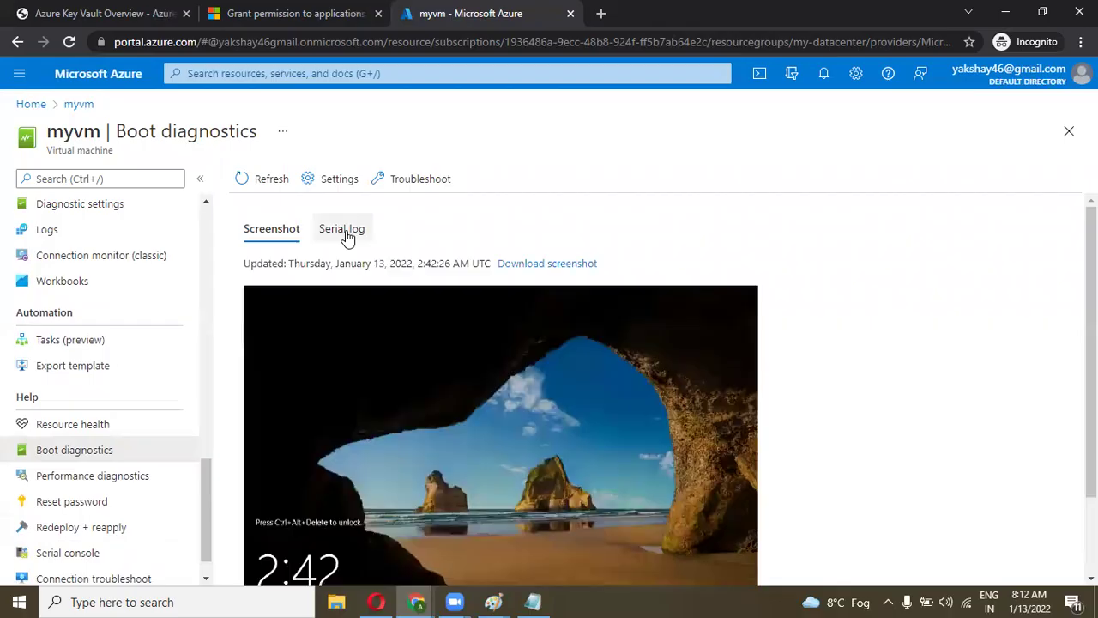
{"action": "left_click", "coordinate": [342, 229]}
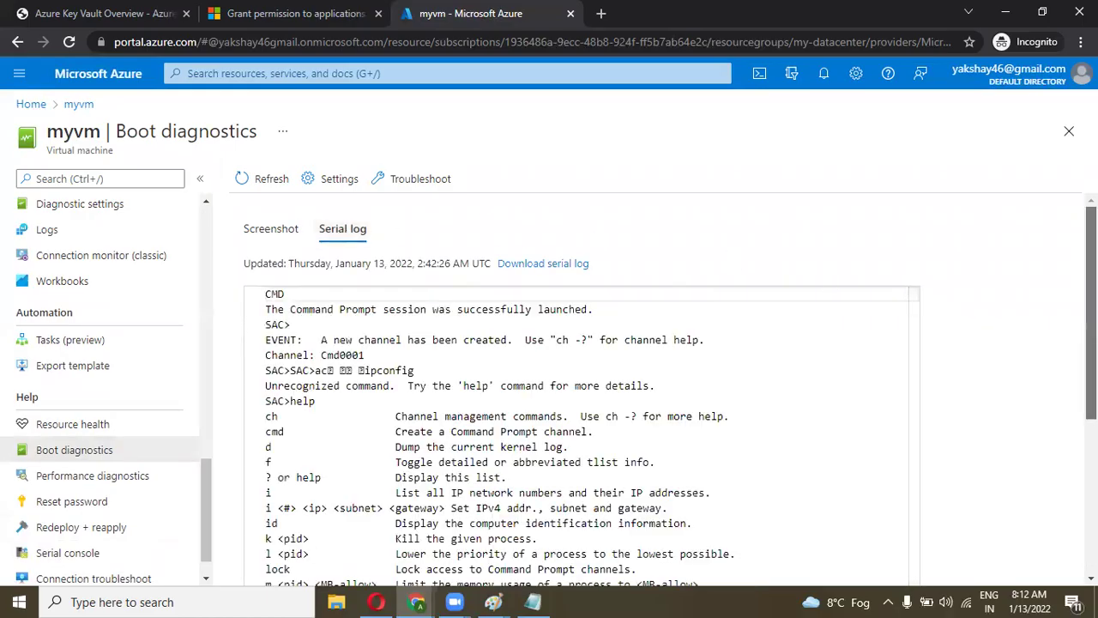
{"action": "scroll", "coordinate": [693, 307], "scroll_direction": "down", "scroll_amount": 1}
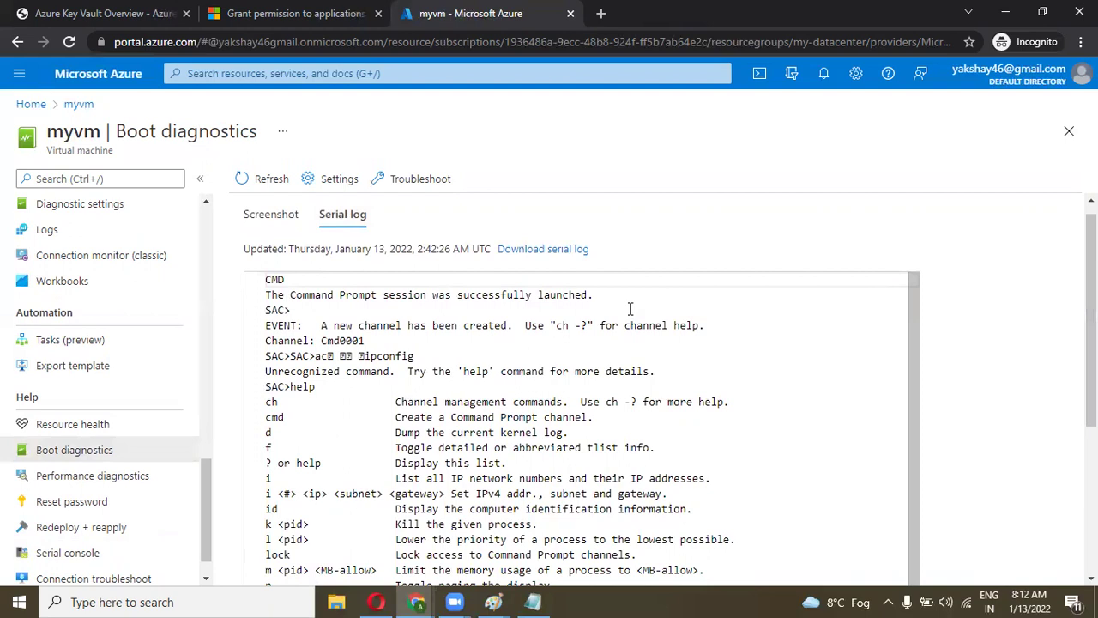
Examine the serial log entries for the CMD session, the new channel event and the ipconfig attempt.
{"action": "left_click_drag", "start_coordinate": [285, 279], "coordinate": [597, 294]}
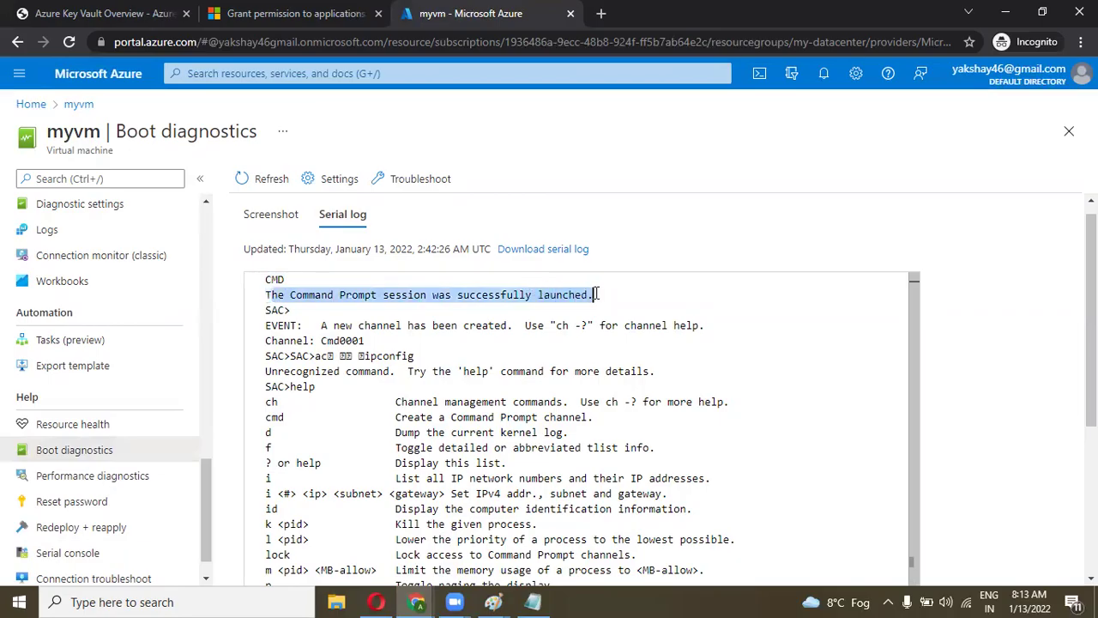
{"action": "left_click", "coordinate": [491, 315]}
{"action": "left_click_drag", "start_coordinate": [323, 325], "coordinate": [687, 325]}
{"action": "left_click", "coordinate": [314, 337]}
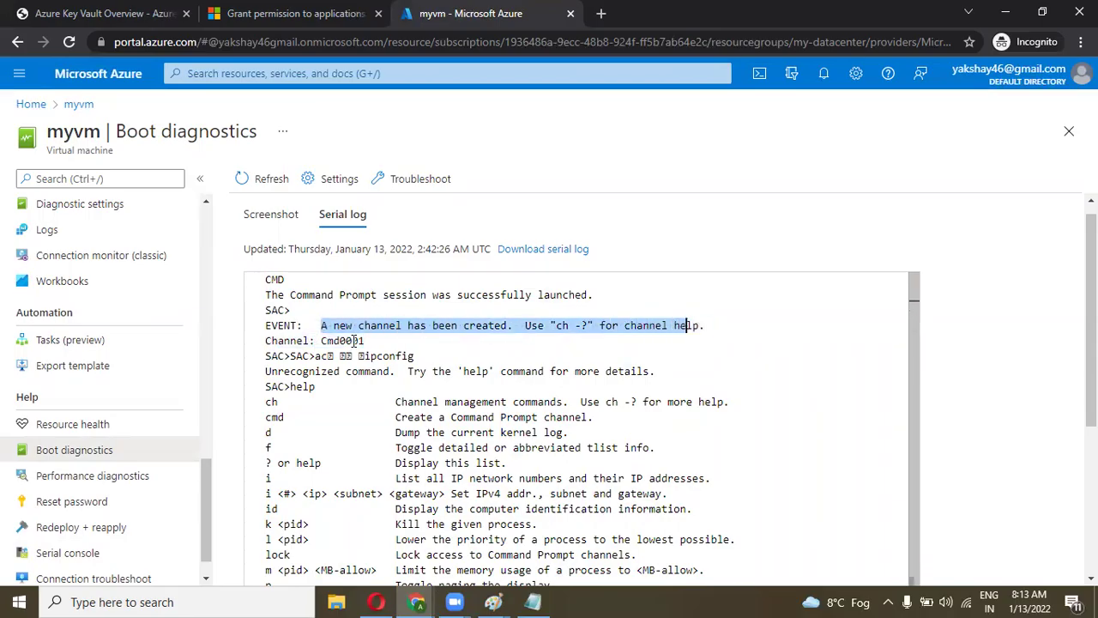
{"action": "left_click_drag", "start_coordinate": [371, 341], "coordinate": [417, 343]}
{"action": "scroll", "coordinate": [390, 351], "scroll_direction": "down", "scroll_amount": 1}
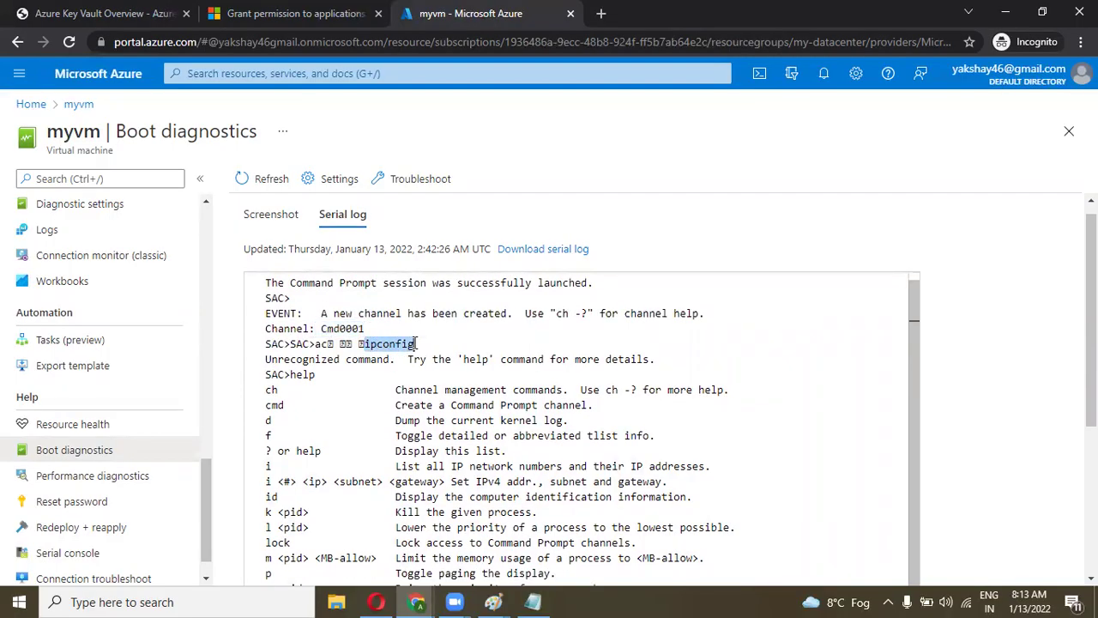
{"action": "left_click", "coordinate": [414, 343]}
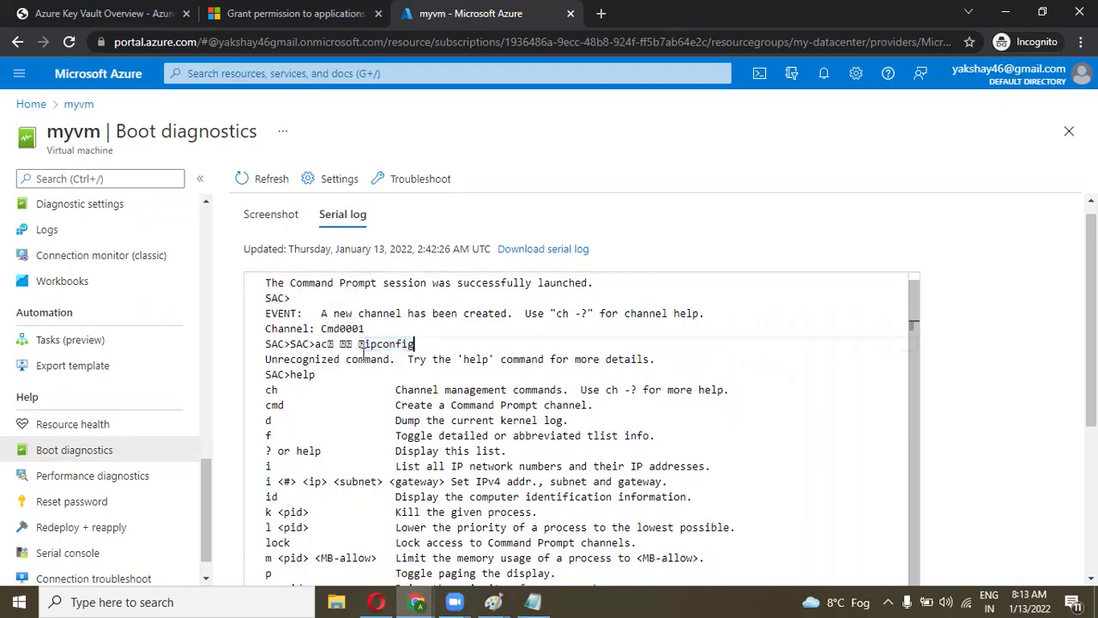
{"action": "left_click", "coordinate": [525, 358]}
Read through the rest of the serial log down to the channel management help and return to its beginning.
{"action": "left_click_drag", "start_coordinate": [914, 327], "coordinate": [927, 517]}
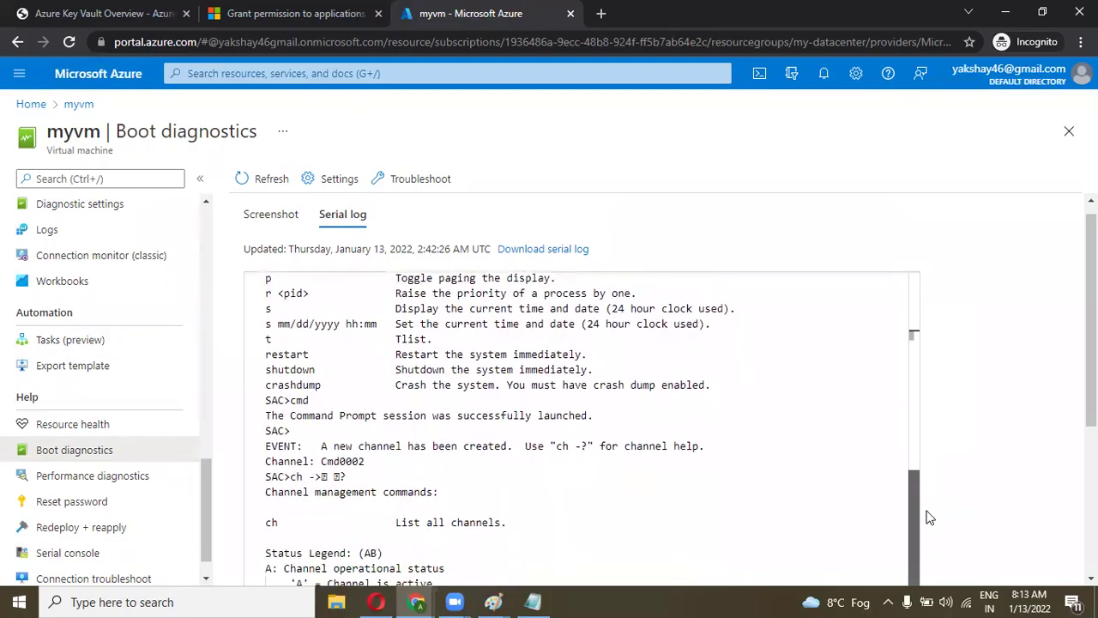
{"action": "scroll", "coordinate": [1091, 326], "scroll_direction": "down", "scroll_amount": 1}
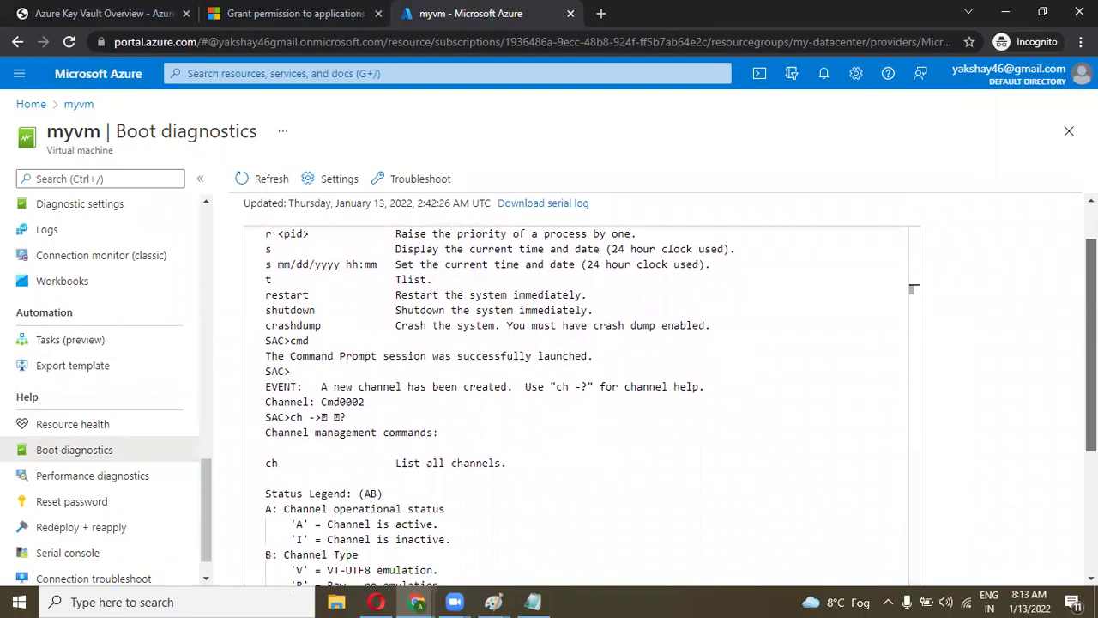
{"action": "scroll", "coordinate": [1091, 343], "scroll_direction": "down", "scroll_amount": 2}
{"action": "scroll", "coordinate": [1091, 344], "scroll_direction": "up", "scroll_amount": 3}
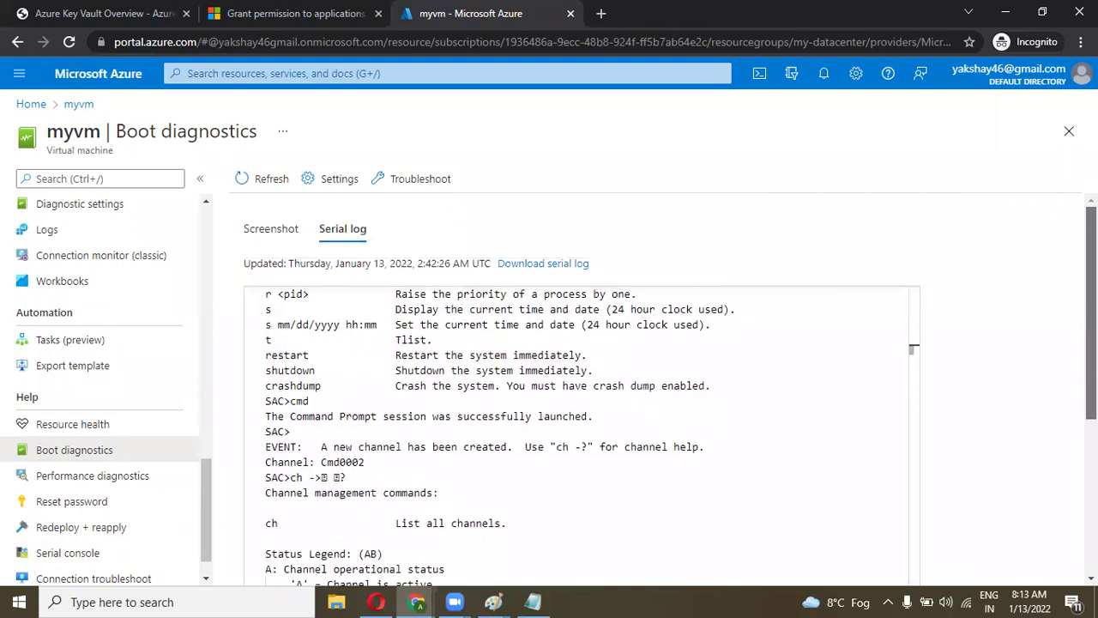
{"action": "scroll", "coordinate": [913, 348], "scroll_direction": "down", "scroll_amount": 3}
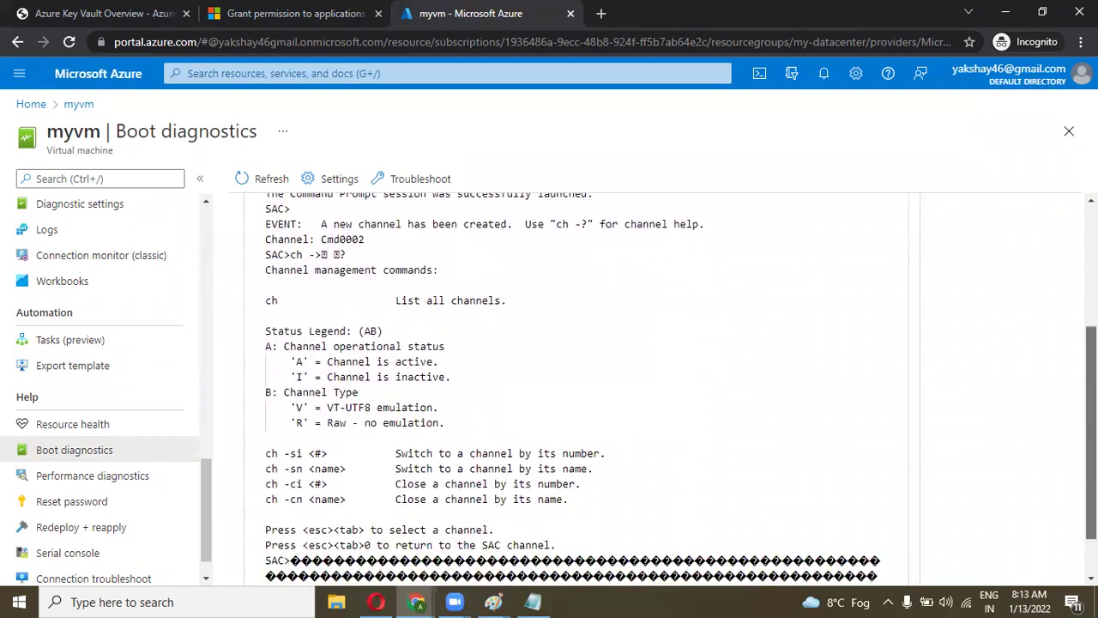
{"action": "scroll", "coordinate": [575, 386], "scroll_direction": "down", "scroll_amount": 1}
{"action": "scroll", "coordinate": [913, 349], "scroll_direction": "up", "scroll_amount": 5}
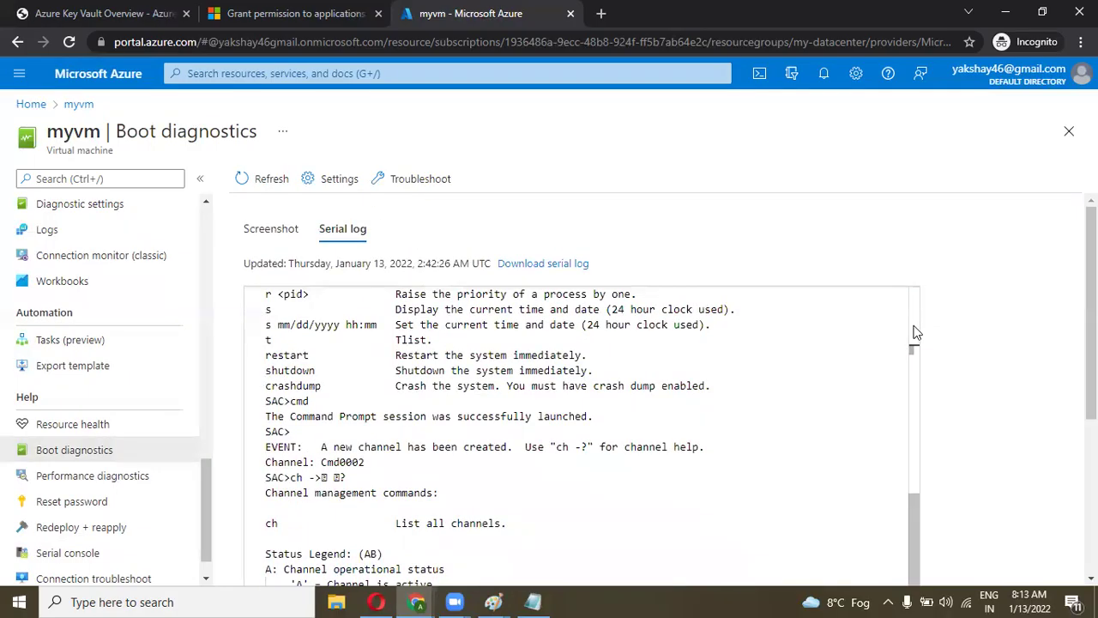
{"action": "left_click_drag", "start_coordinate": [916, 545], "coordinate": [947, 329]}
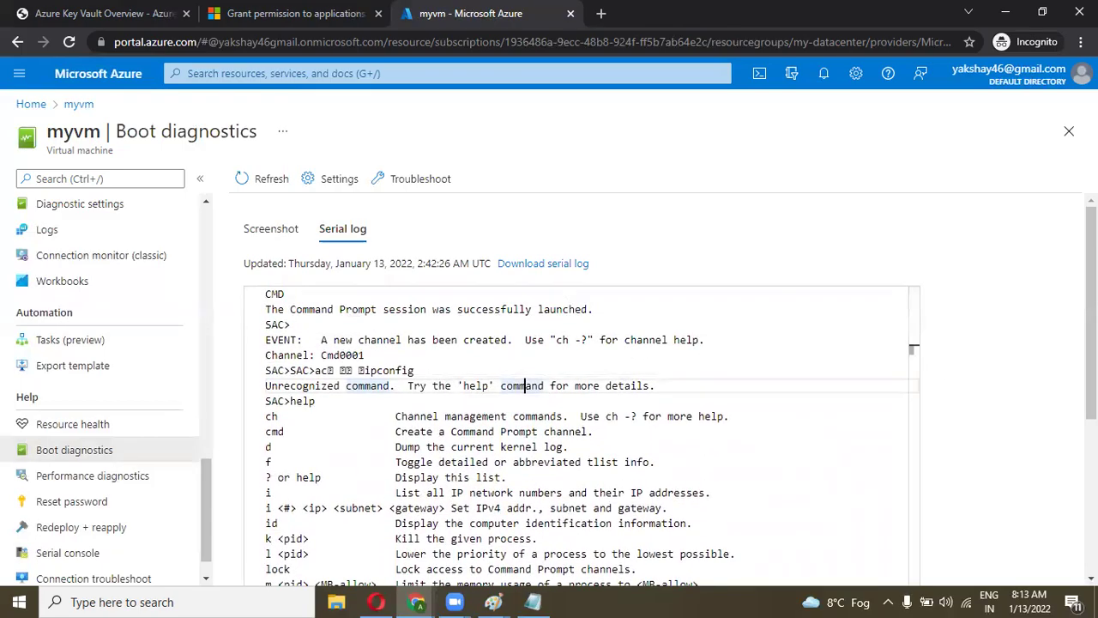
{"action": "scroll", "coordinate": [1091, 343], "scroll_direction": "down", "scroll_amount": 1}
{"action": "scroll", "coordinate": [944, 321], "scroll_direction": "up", "scroll_amount": 1}
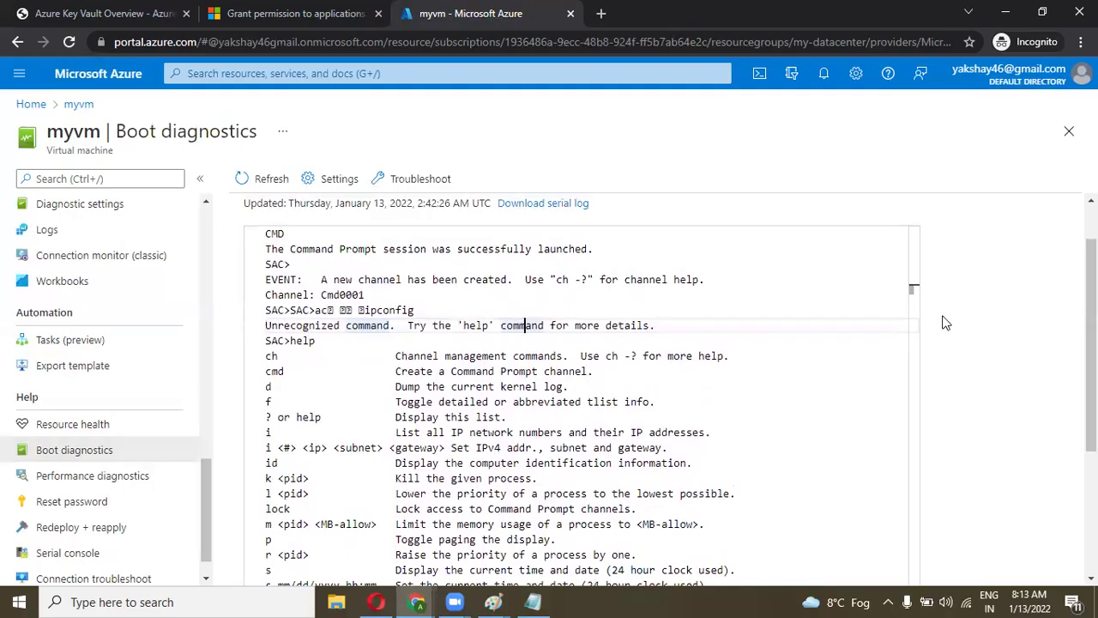
{"action": "mouse_move", "coordinate": [912, 297]}
{"action": "left_mouse_down"}
{"action": "mouse_move", "coordinate": [915, 547]}
{"action": "mouse_move", "coordinate": [908, 302]}
{"action": "left_mouse_up"}
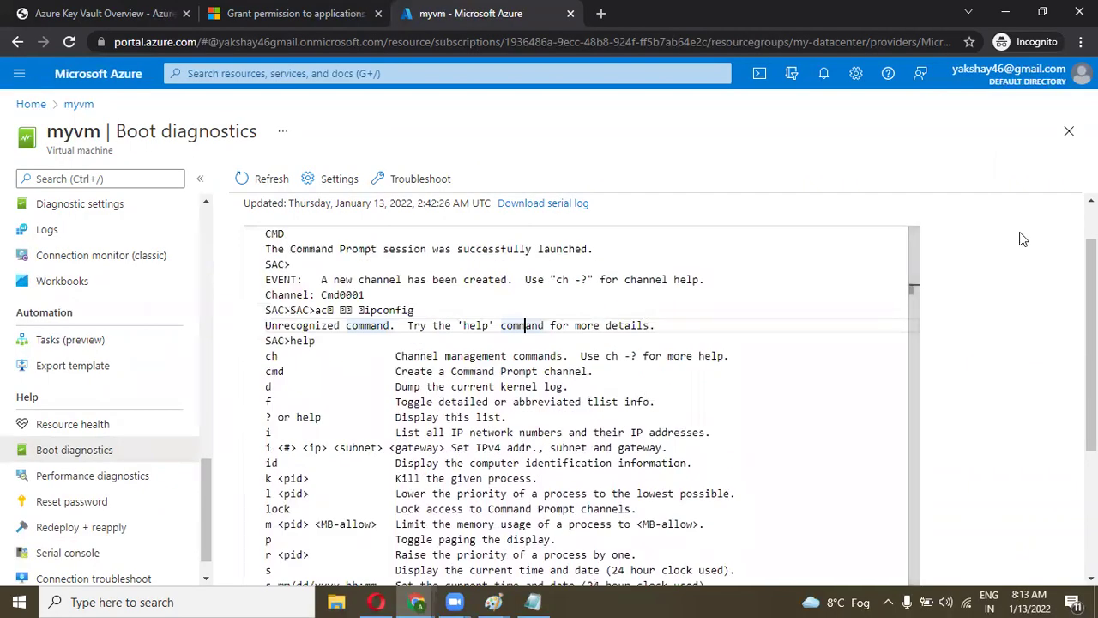
{"action": "scroll", "coordinate": [972, 244], "scroll_direction": "up", "scroll_amount": 1}
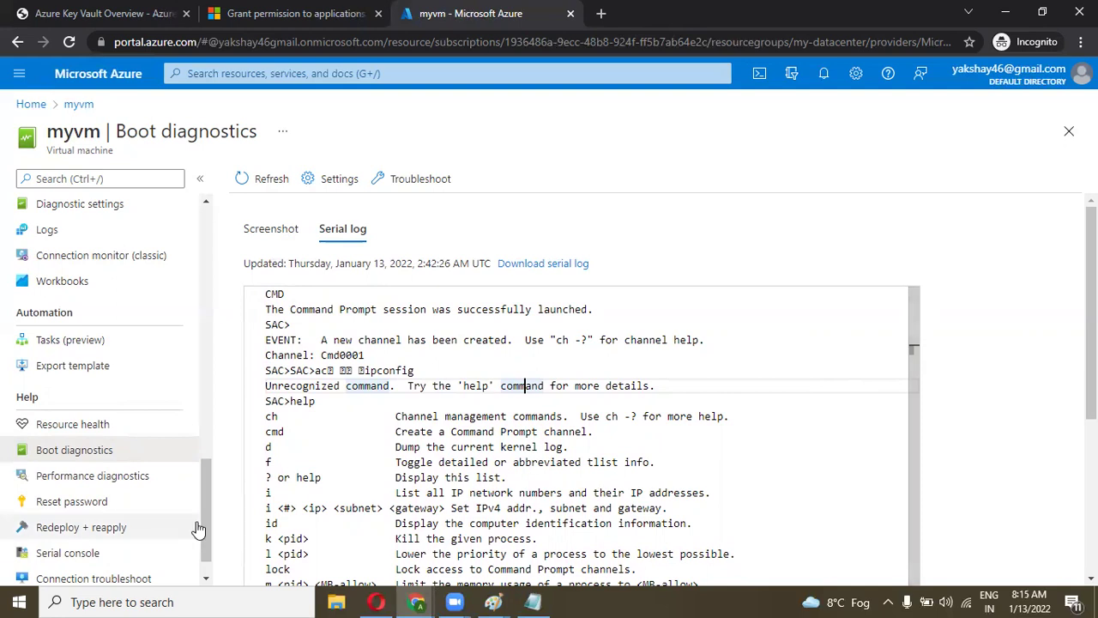
Return to myvm's serial console and create one more Command Prompt channel with cmd.
{"action": "scroll", "coordinate": [161, 537], "scroll_direction": "down", "scroll_amount": 1}
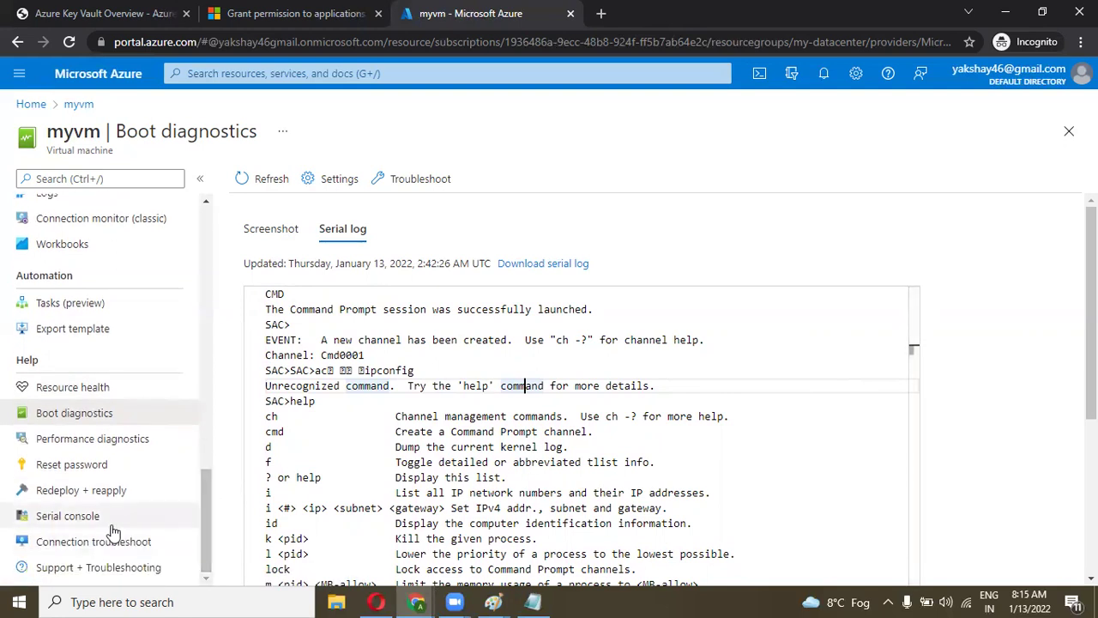
{"action": "left_click", "coordinate": [68, 516]}
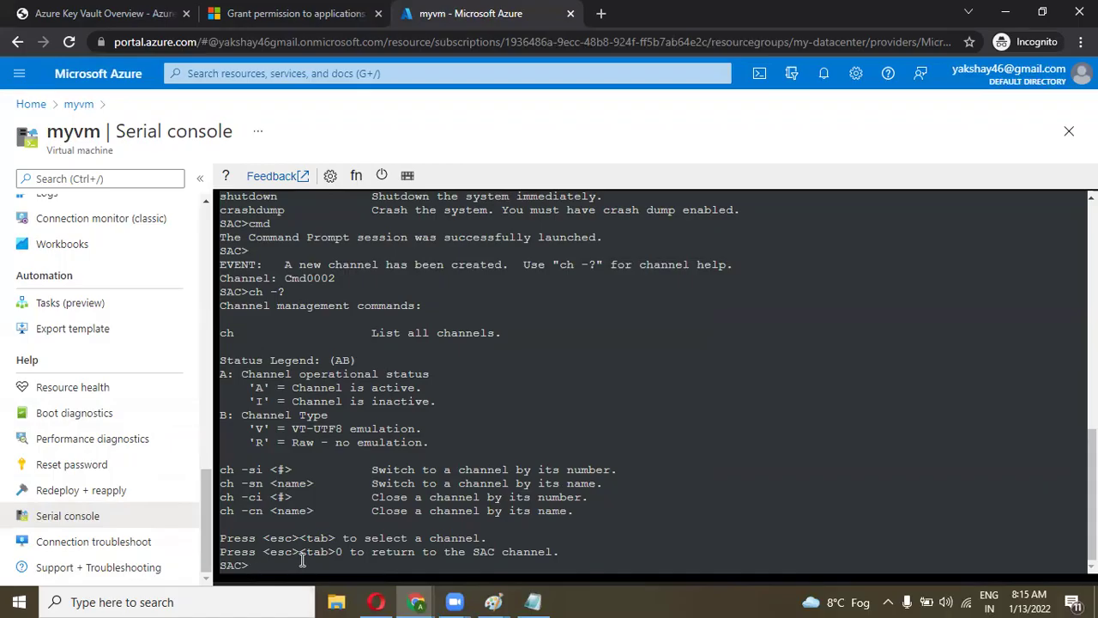
{"action": "type", "text": "cmd"}
{"action": "key", "text": "Return"}
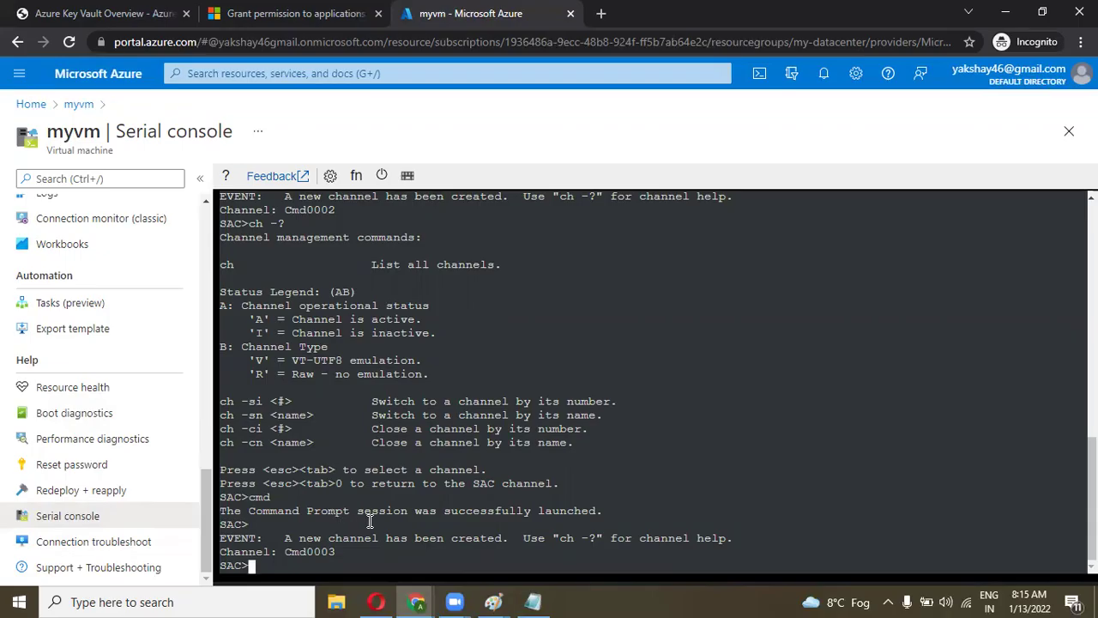
Switch from the SAC channel to the Cmd0001 channel and view it to reach its login credentials entry.
{"action": "key", "text": "Escape"}
{"action": "key", "text": "Tab"}
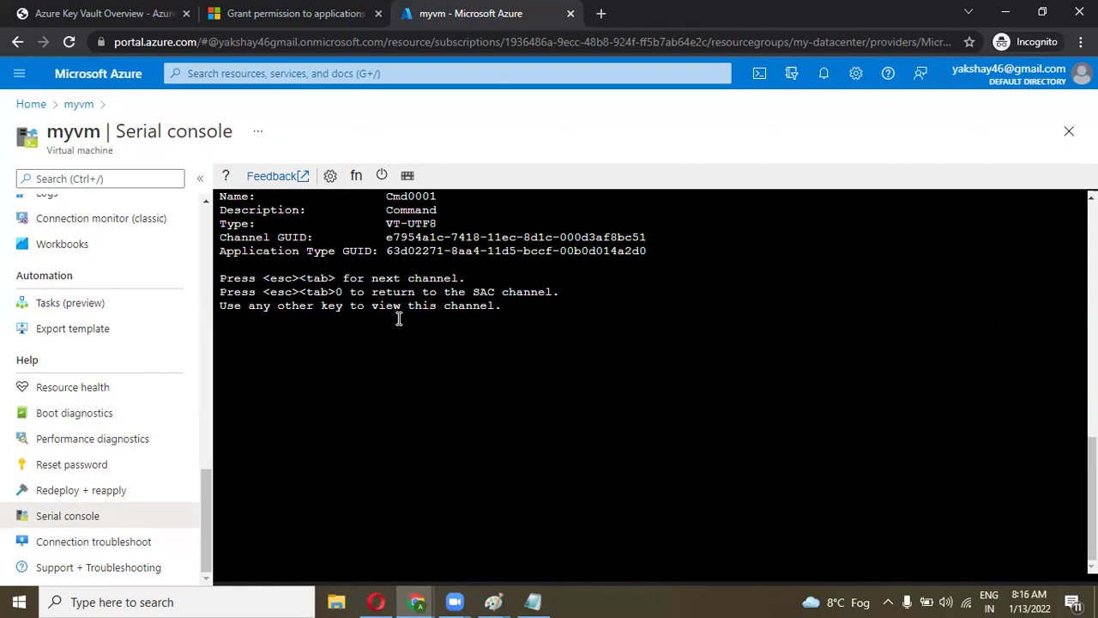
{"action": "key", "text": "Return"}
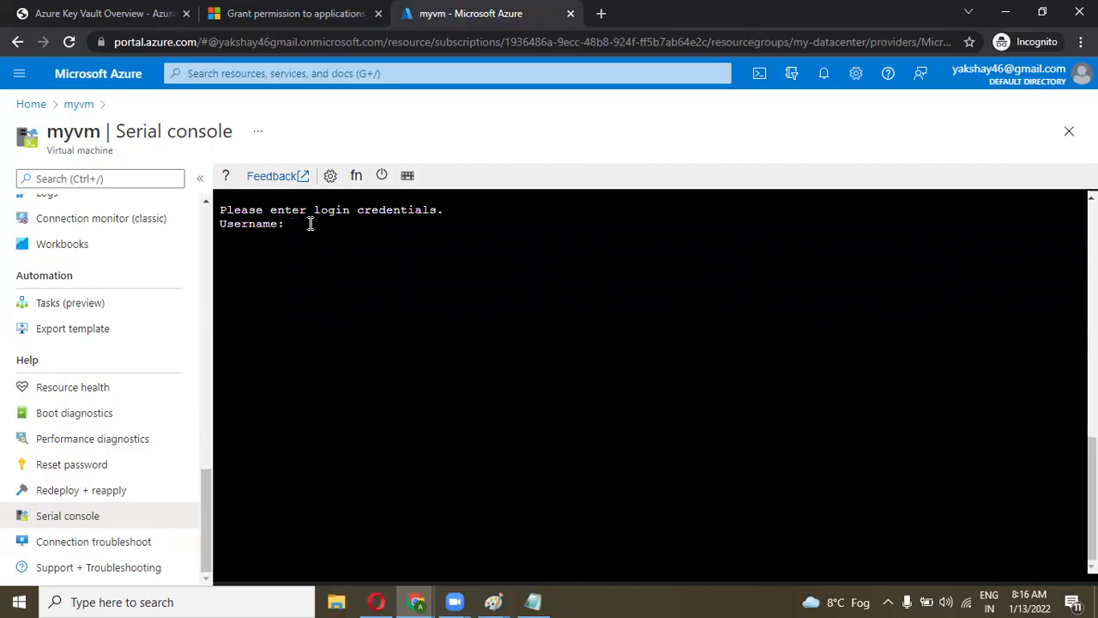
Try to sign in to the Cmd0001 channel as azureuser with a blank domain and the account password.
{"action": "type", "text": "azureuser"}
{"action": "key", "text": "Return"}
{"action": "key", "text": "Return"}
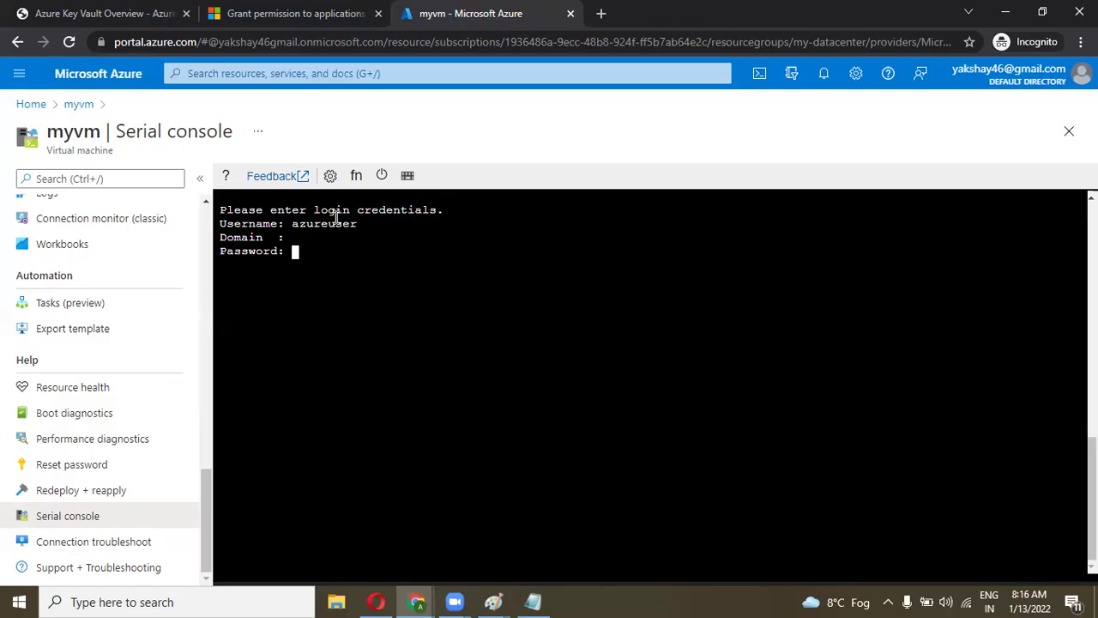
{"action": "type", "text": "**************"}
{"action": "key", "text": "Return"}
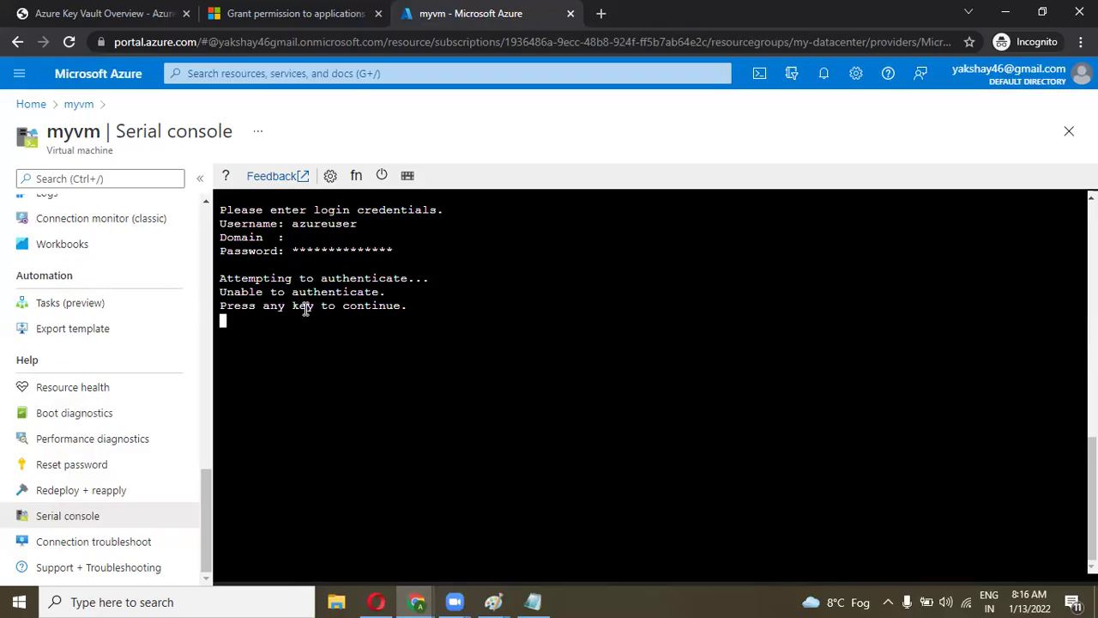
{"action": "key", "text": "Return"}
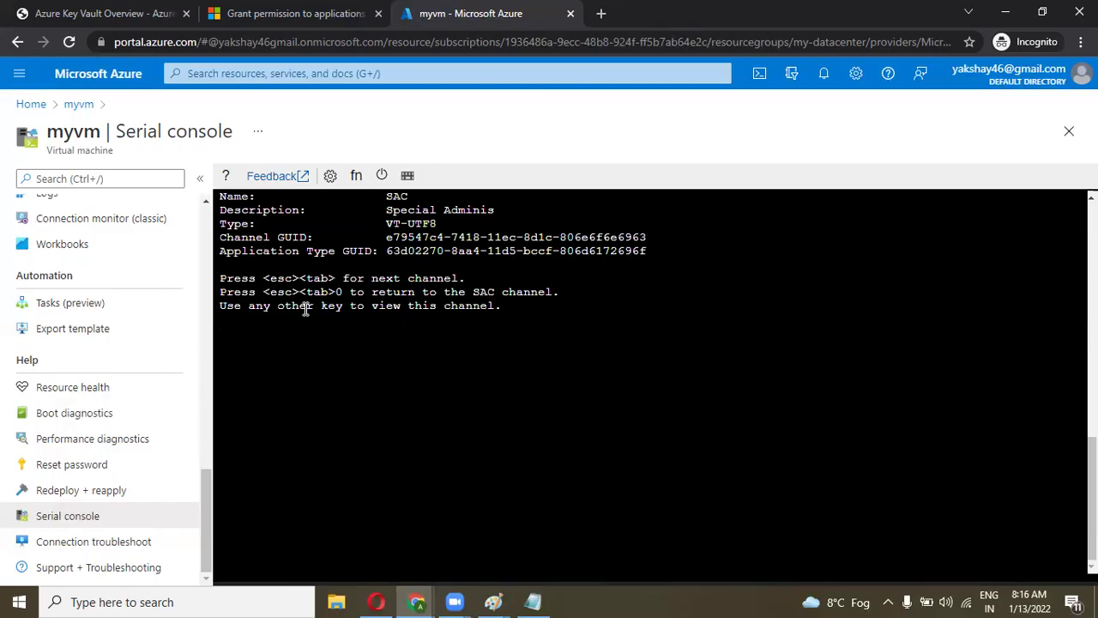
Return to the SAC channel, then switch to the Cmd0002 channel and view it to reach its login credentials entry.
{"action": "key", "text": "Escape"}
{"action": "key", "text": "Tab"}
{"action": "key", "text": "0"}
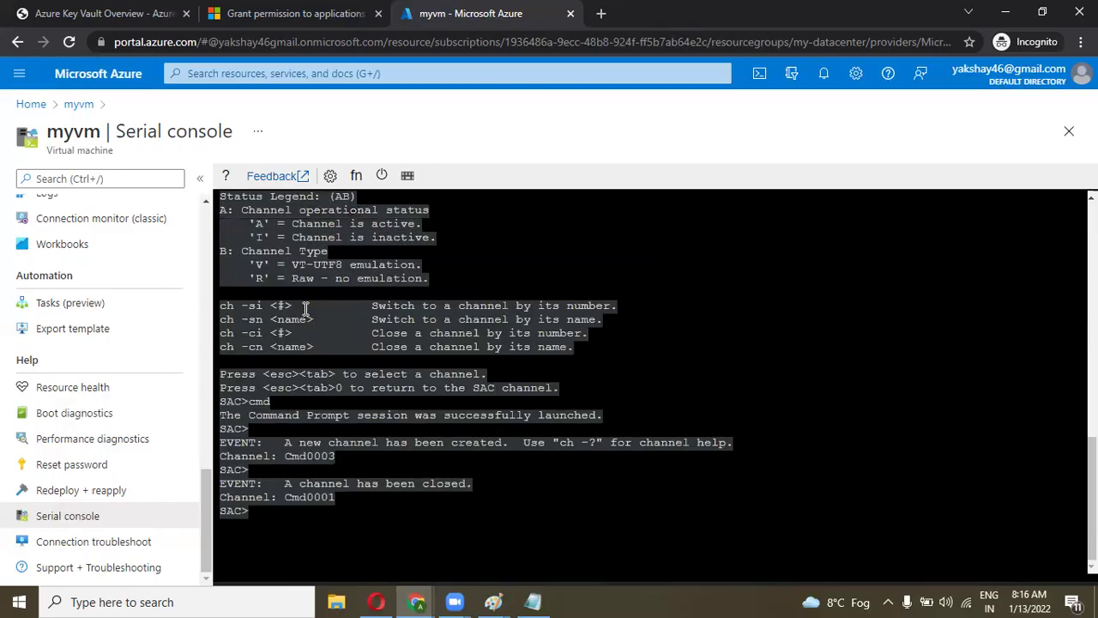
{"action": "key", "text": "Escape"}
{"action": "key", "text": "Tab"}
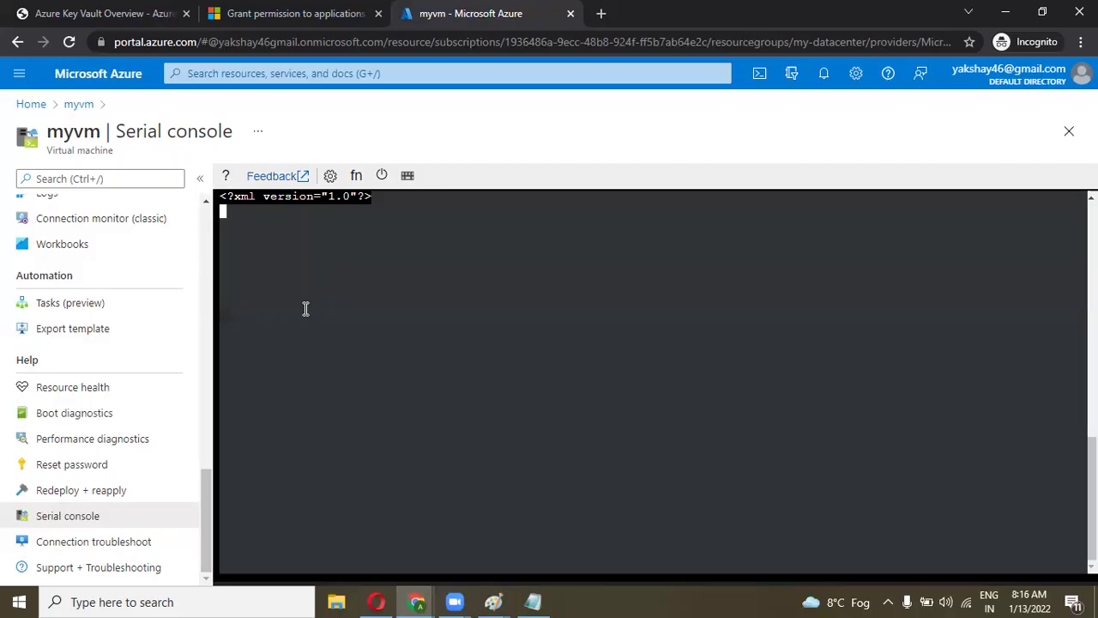
{"action": "key", "text": "Return"}
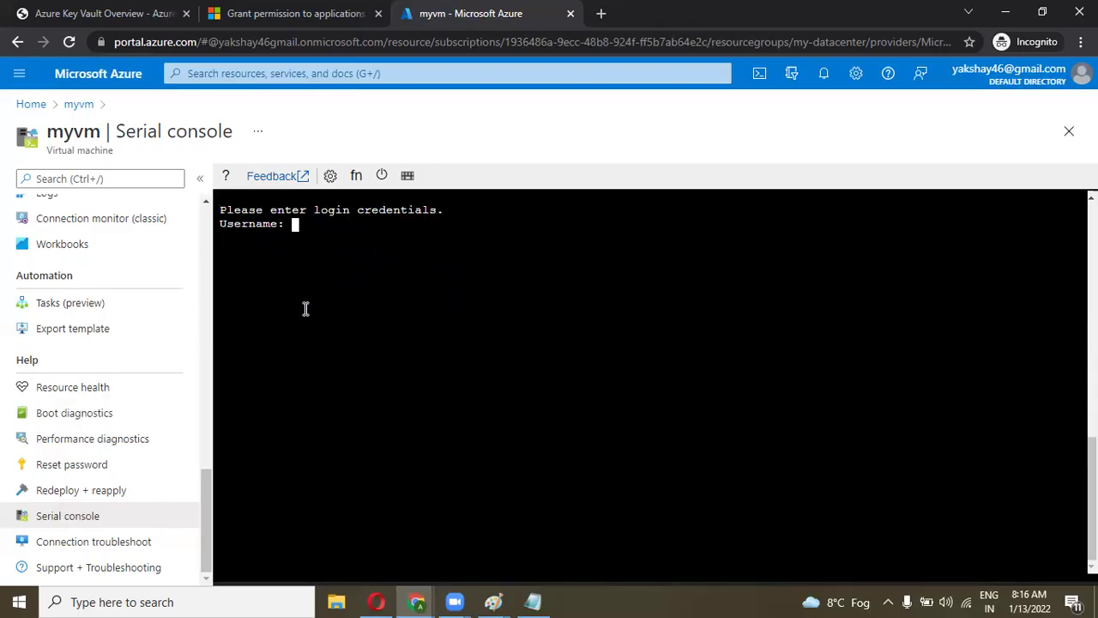
Sign in to the Cmd0002 Command Prompt as azureuser with a blank domain and the account password.
{"action": "type", "text": "azureuser"}
{"action": "key", "text": "Return"}
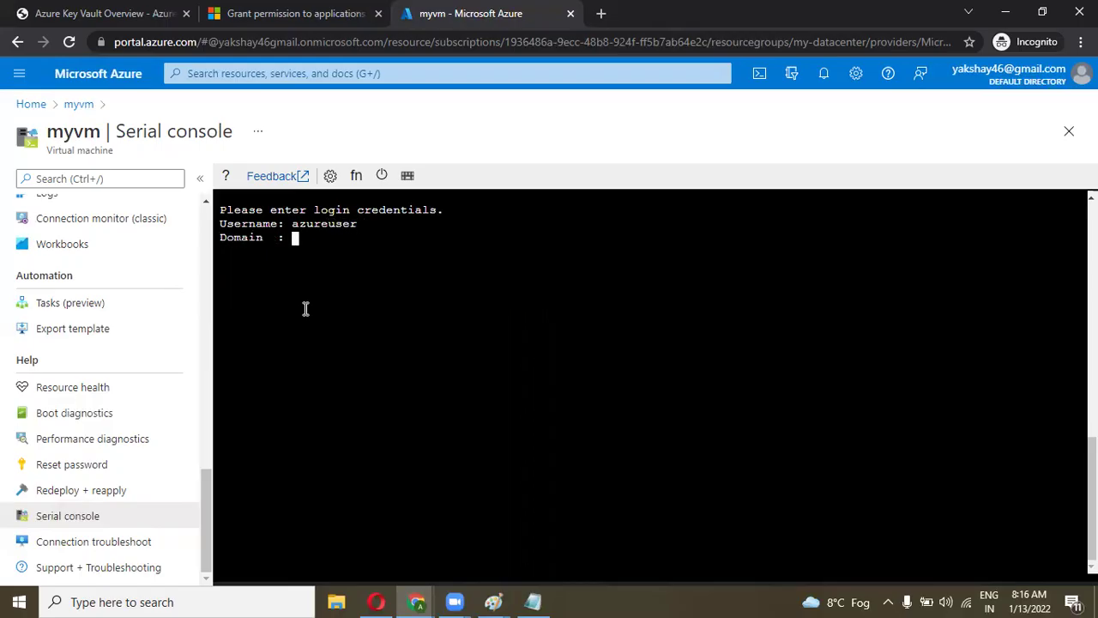
{"action": "key", "text": "Return"}
{"action": "type", "text": "**************"}
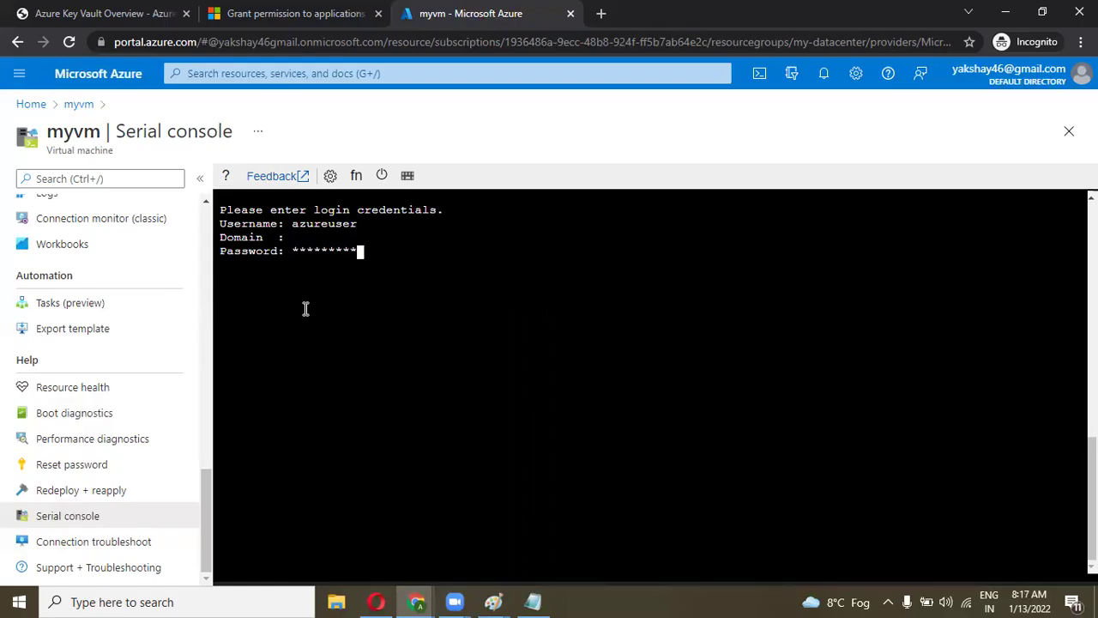
{"action": "type", "text": "*"}
{"action": "key", "text": "Return"}
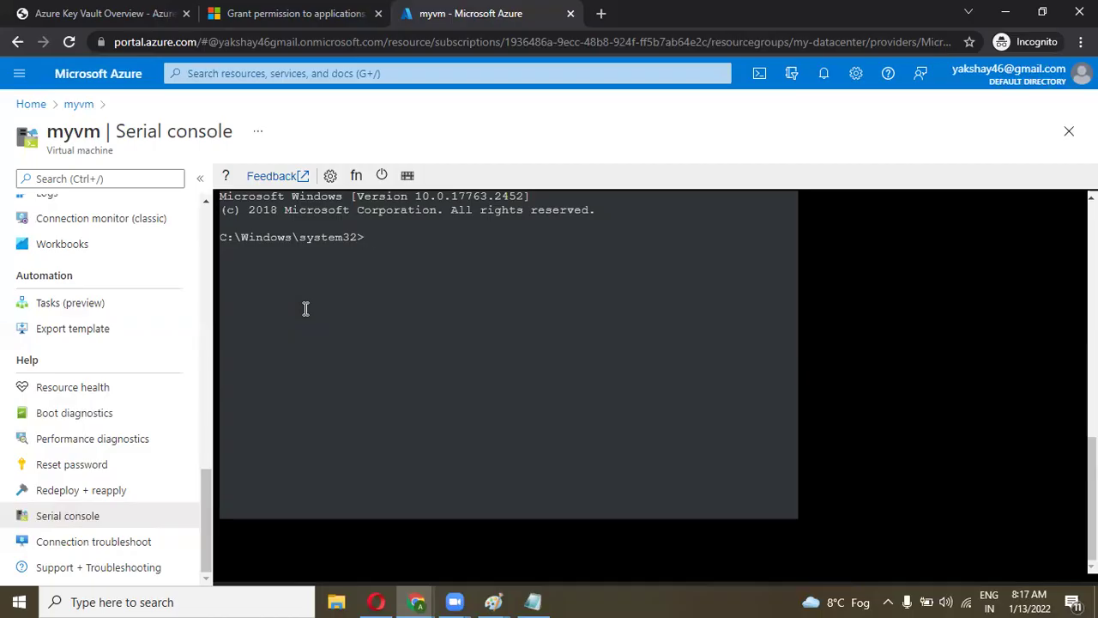
List the contents of C:\Windows\system32 with dir, then go up two folders to C:\ with cd ..
{"action": "type", "text": "dir"}
{"action": "key", "text": "Return"}
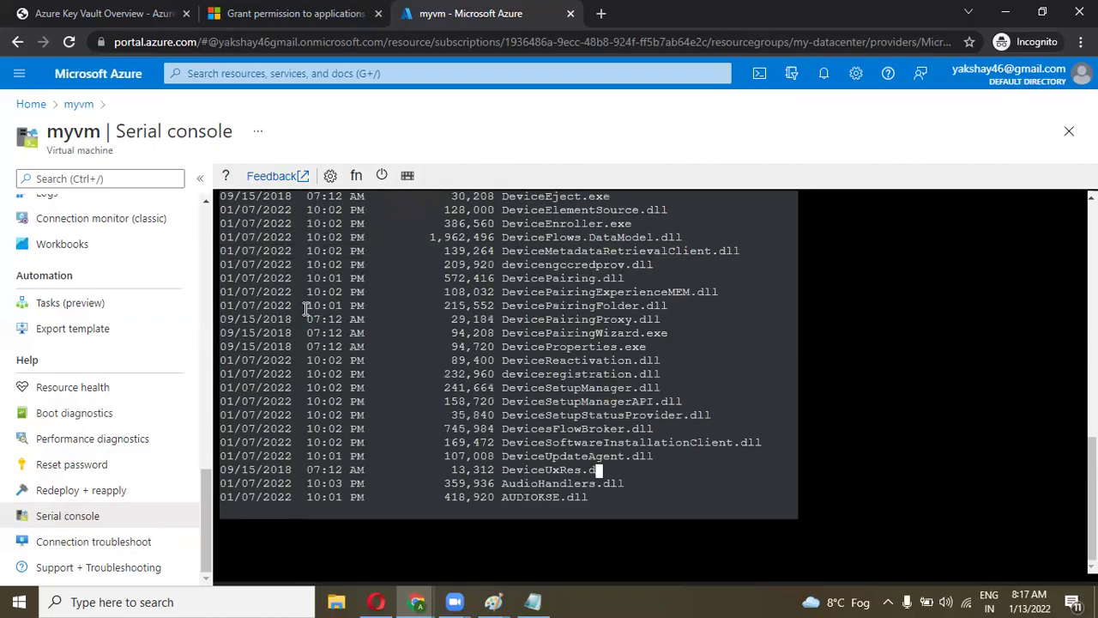
{"action": "type", "text": "cd .."}
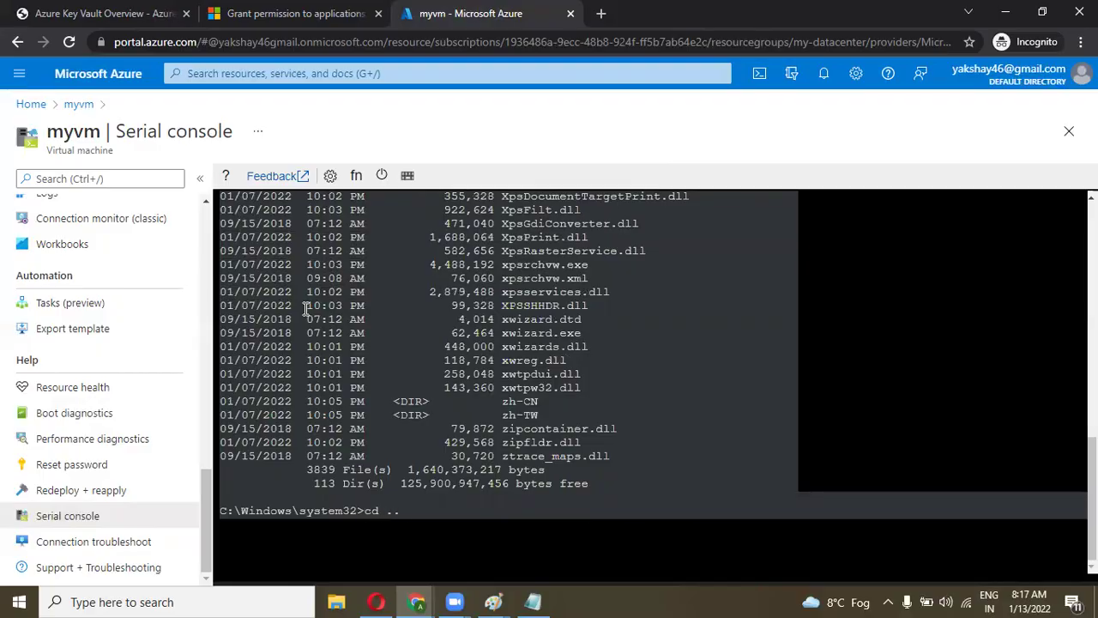
{"action": "key", "text": "Return"}
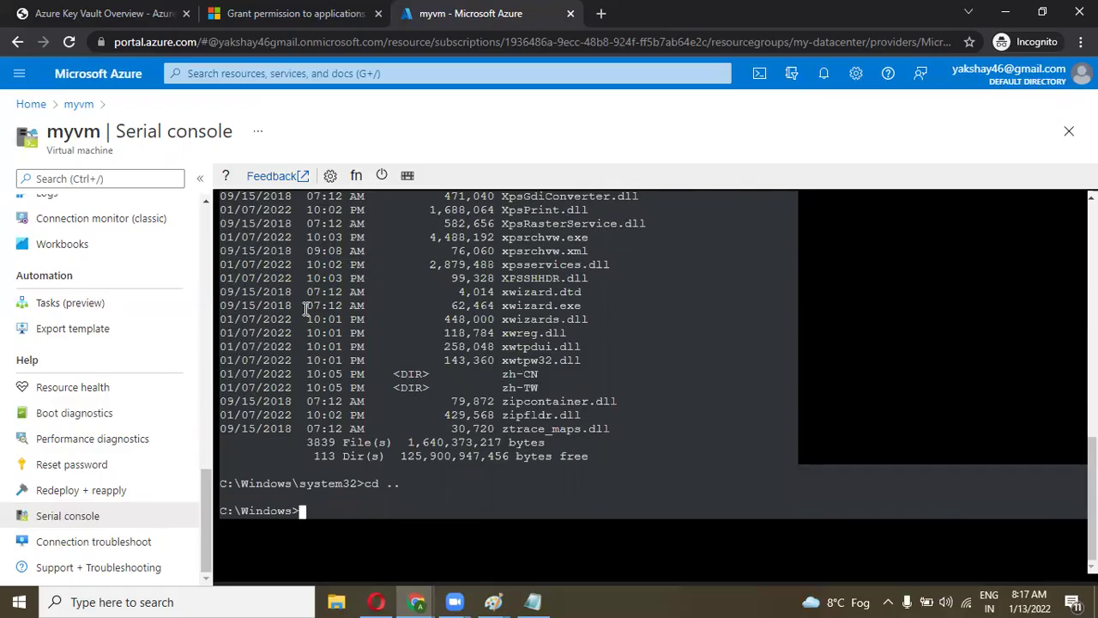
{"action": "type", "text": "cd .."}
{"action": "key", "text": "Return"}
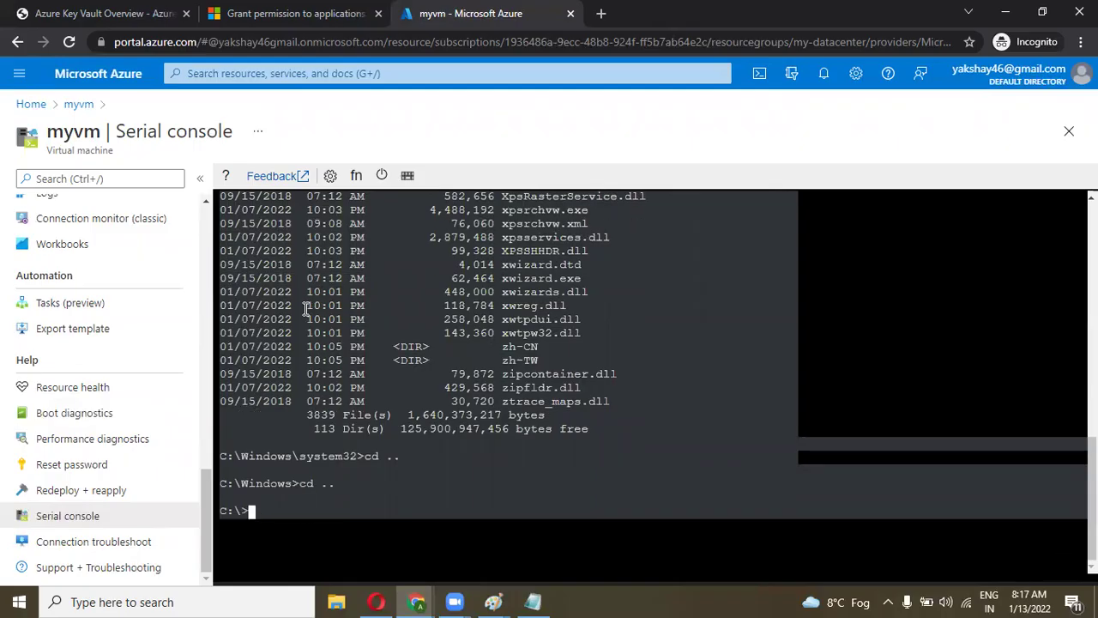
Run ipconfig from C:\ and highlight the Ethernet adapter details in its output.
{"action": "type", "text": "ipconfigg"}
{"action": "key", "text": "Escape"}
{"action": "type", "text": "ipconfig"}
{"action": "key", "text": "Return"}
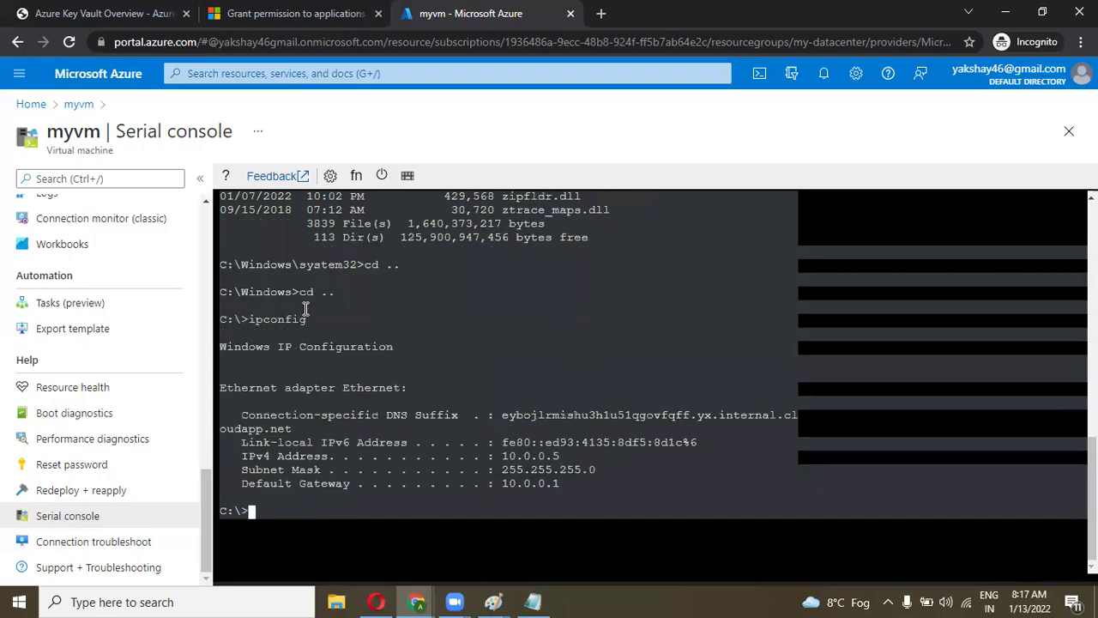
{"action": "left_click_drag", "start_coordinate": [571, 484], "coordinate": [279, 421]}
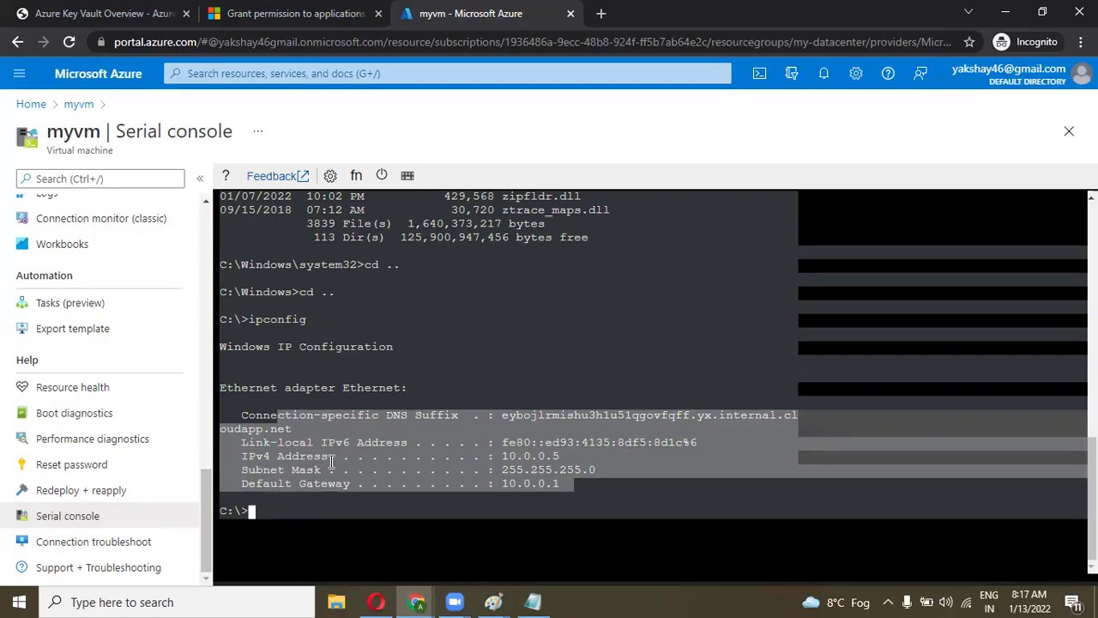
Open the serial log in myvm's boot diagnostics and read down to the Cmd0002 login entries.
{"action": "left_click", "coordinate": [101, 414]}
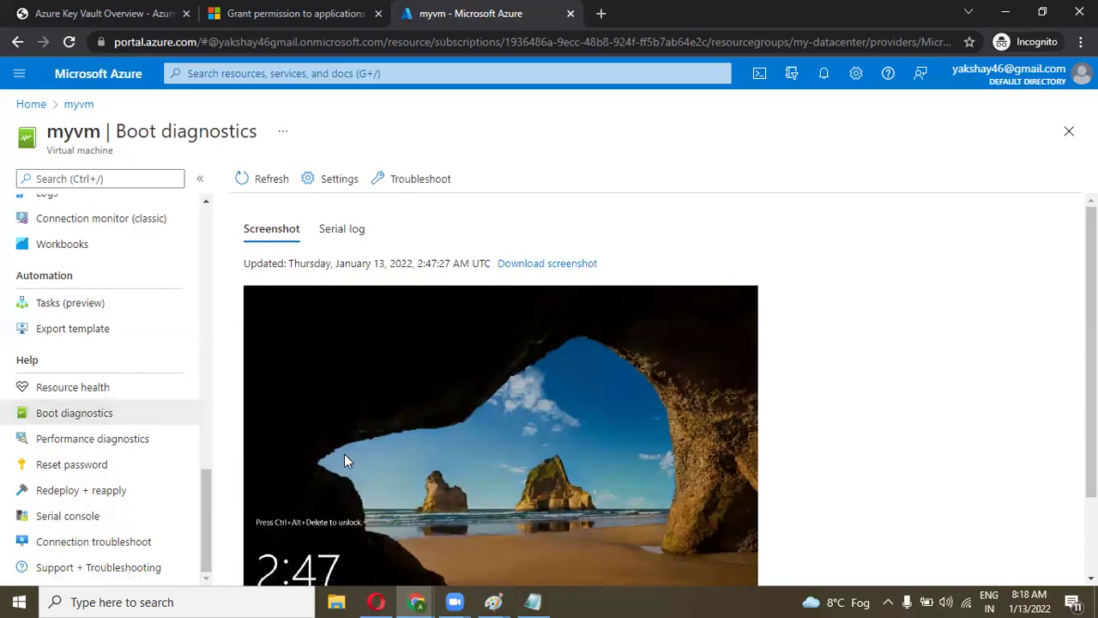
{"action": "left_click", "coordinate": [338, 229]}
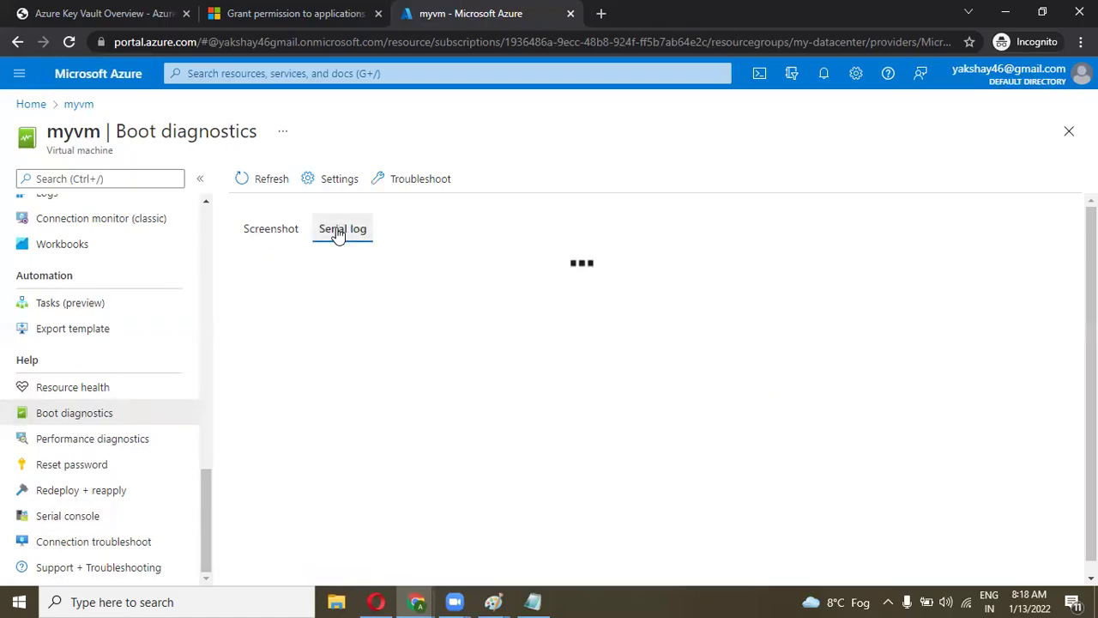
{"action": "scroll", "coordinate": [942, 273], "scroll_direction": "down", "scroll_amount": 2}
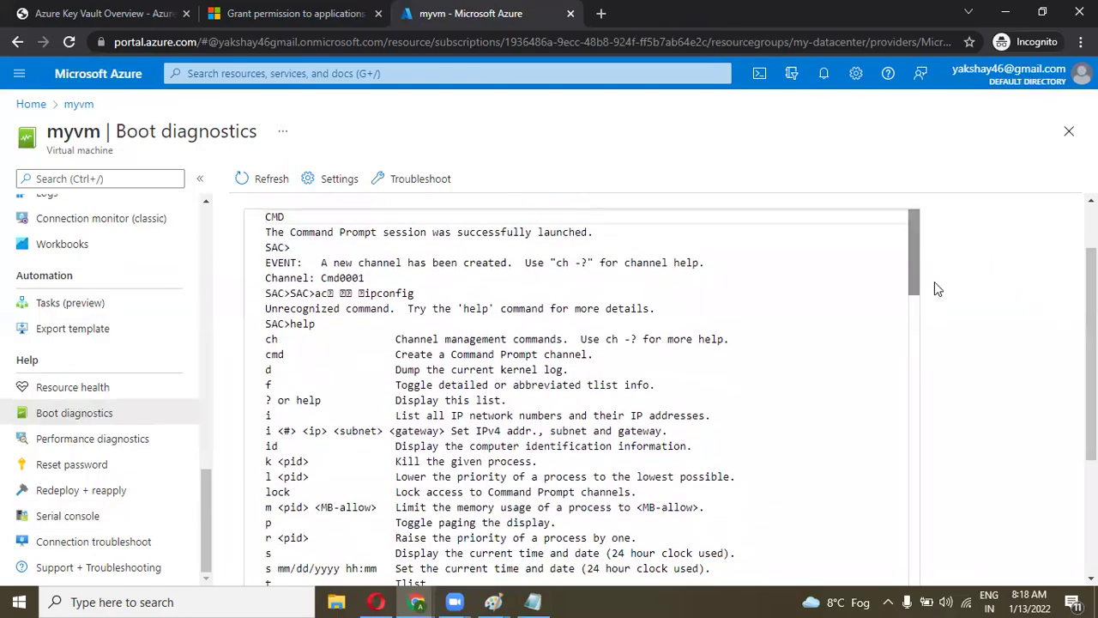
{"action": "scroll", "coordinate": [617, 359], "scroll_direction": "down", "scroll_amount": 1}
{"action": "scroll", "coordinate": [617, 359], "scroll_direction": "down", "scroll_amount": 10}
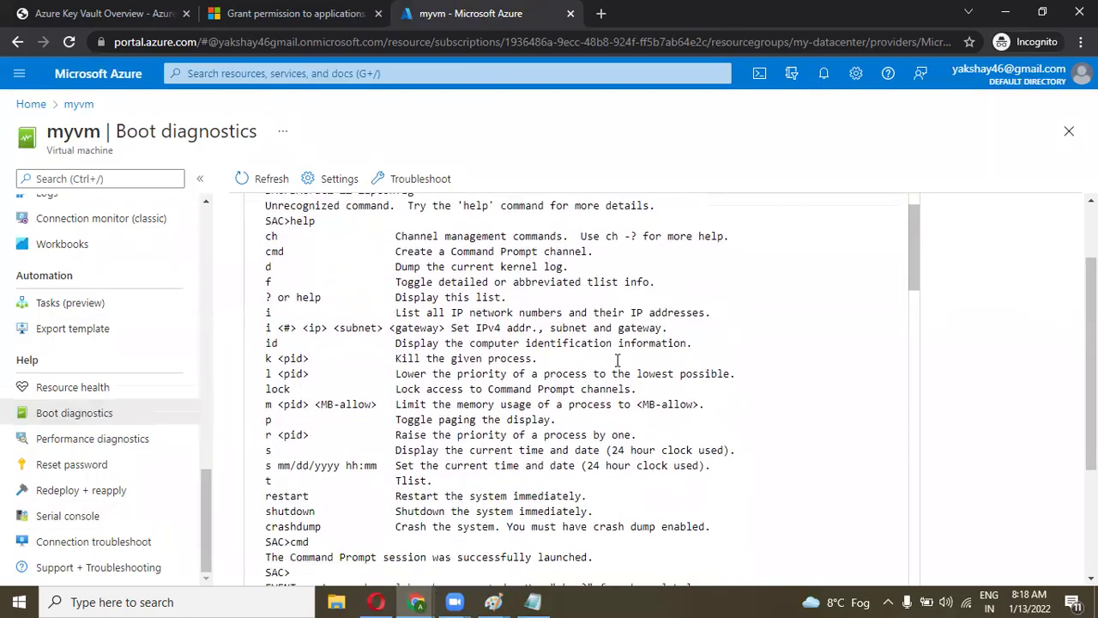
{"action": "scroll", "coordinate": [617, 360], "scroll_direction": "down", "scroll_amount": 10}
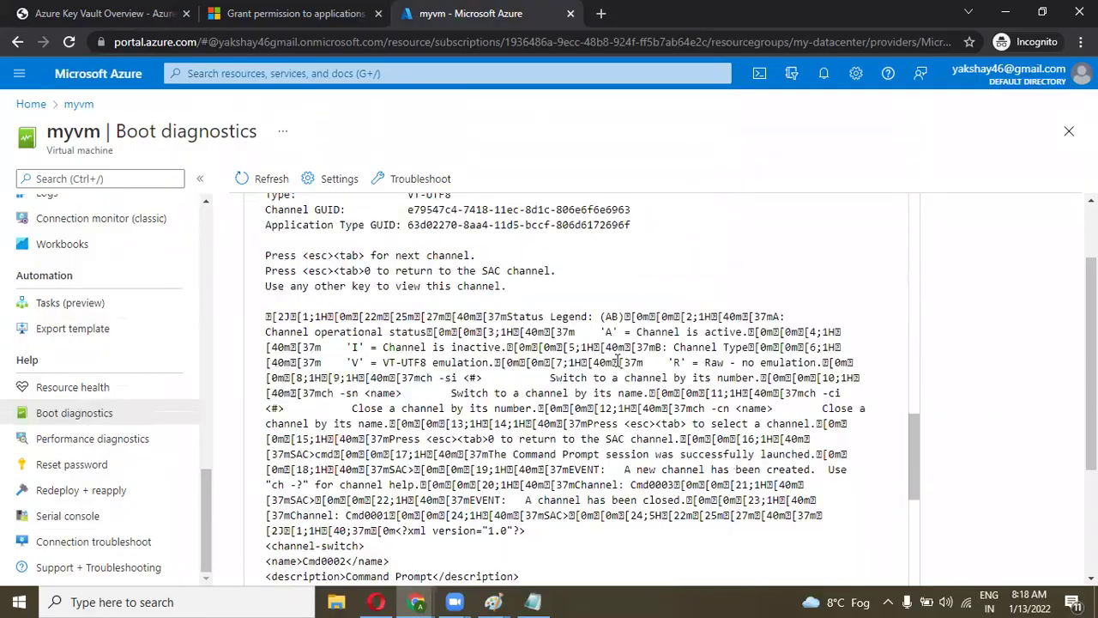
{"action": "scroll", "coordinate": [616, 360], "scroll_direction": "up", "scroll_amount": 2}
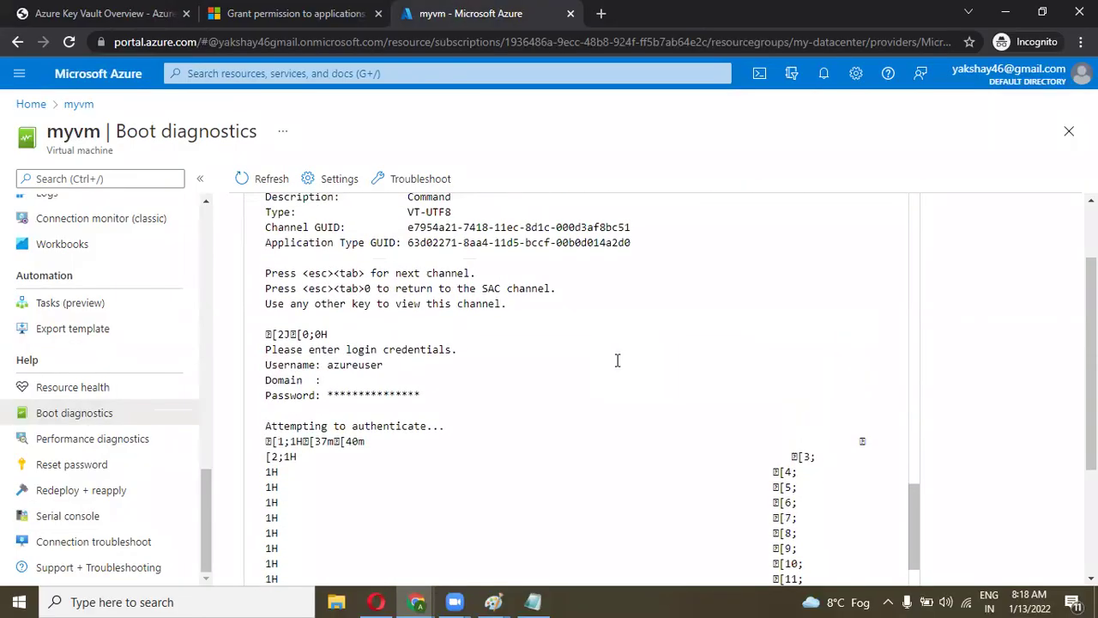
{"action": "scroll", "coordinate": [617, 360], "scroll_direction": "down", "scroll_amount": 1}
{"action": "scroll", "coordinate": [616, 360], "scroll_direction": "down", "scroll_amount": 1}
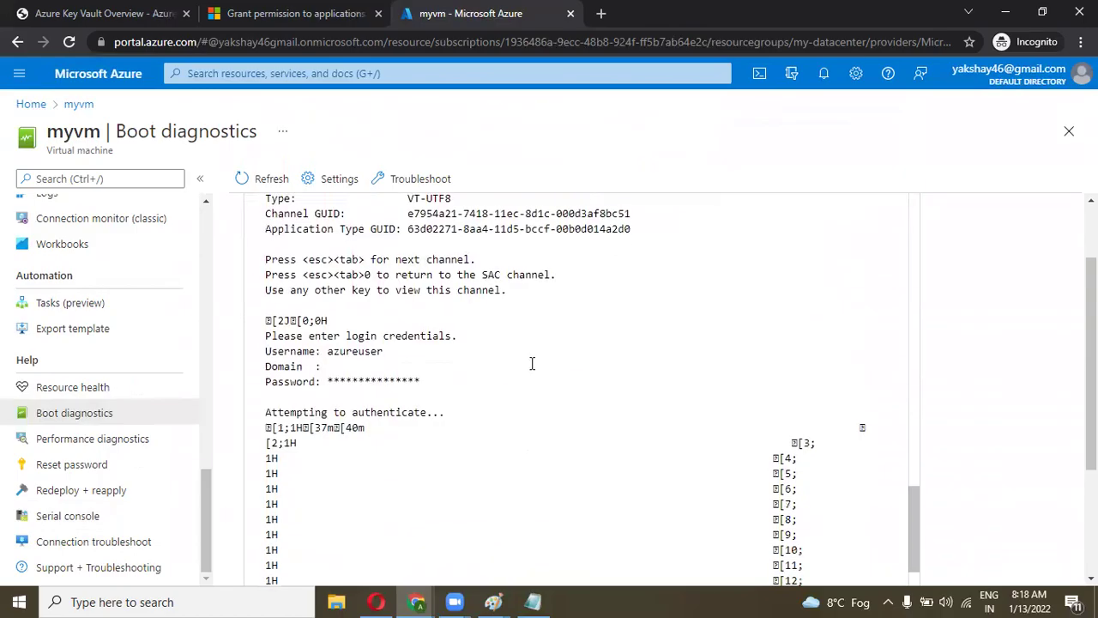
Examine the logged username, domain, masked password and authentication lines of the Cmd0002 login.
{"action": "left_click_drag", "start_coordinate": [391, 349], "coordinate": [326, 352]}
{"action": "left_click", "coordinate": [407, 347]}
{"action": "left_click", "coordinate": [339, 365]}
{"action": "left_click", "coordinate": [350, 371]}
{"action": "left_click_drag", "start_coordinate": [427, 377], "coordinate": [329, 381]}
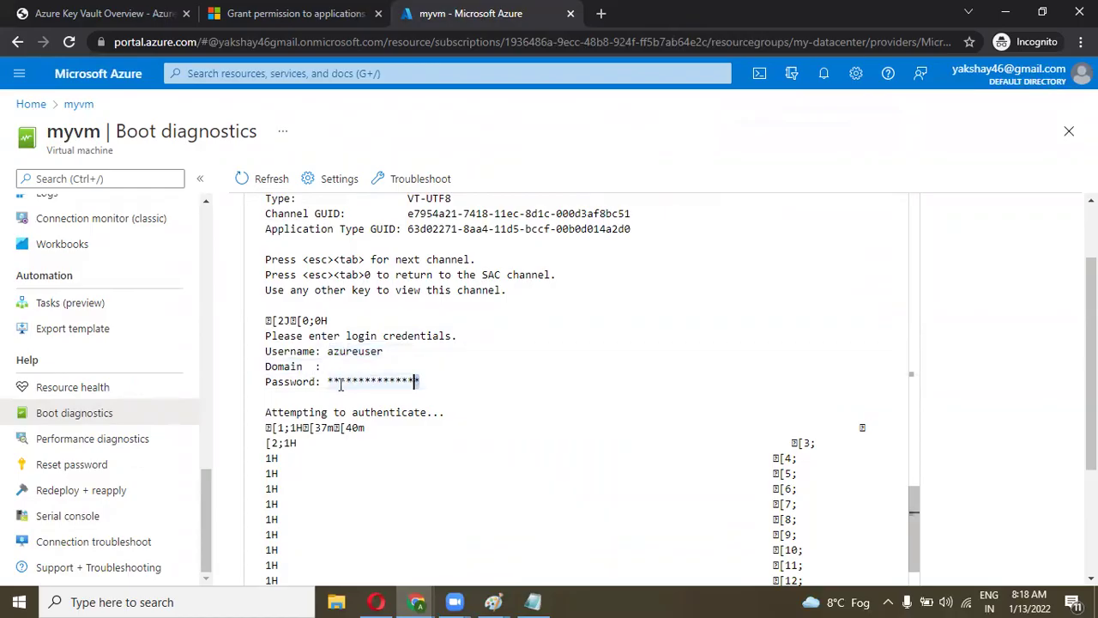
{"action": "left_click_drag", "start_coordinate": [444, 412], "coordinate": [254, 412]}
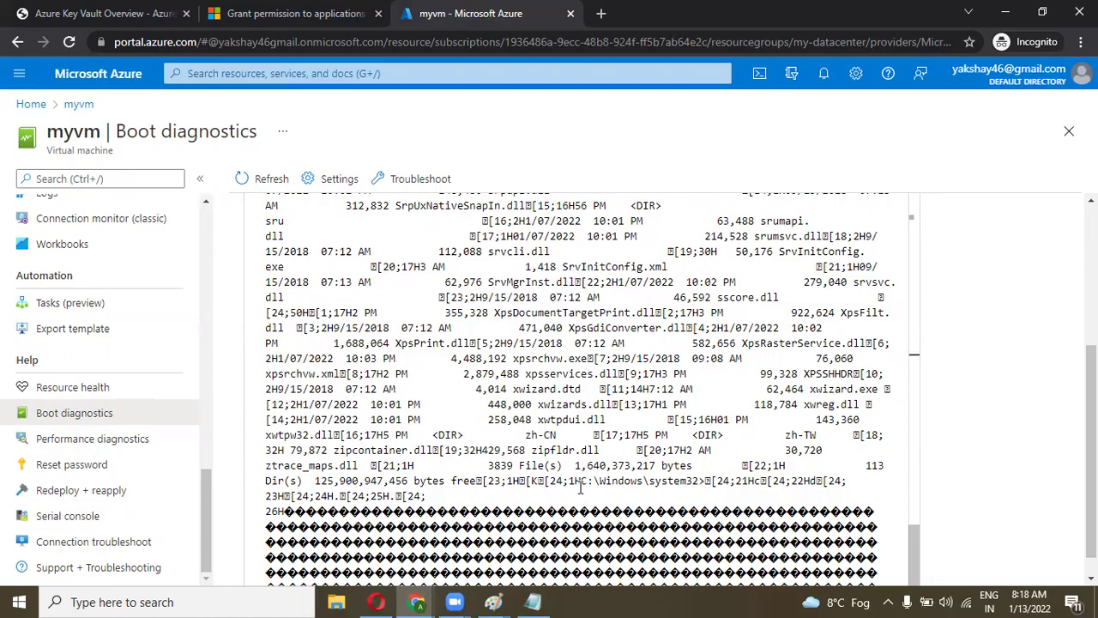
Examine the C:\Windows\system32 prompt and the directory listing near the serial log's end, then go back up to the channel management help.
{"action": "left_click_drag", "start_coordinate": [629, 485], "coordinate": [711, 483]}
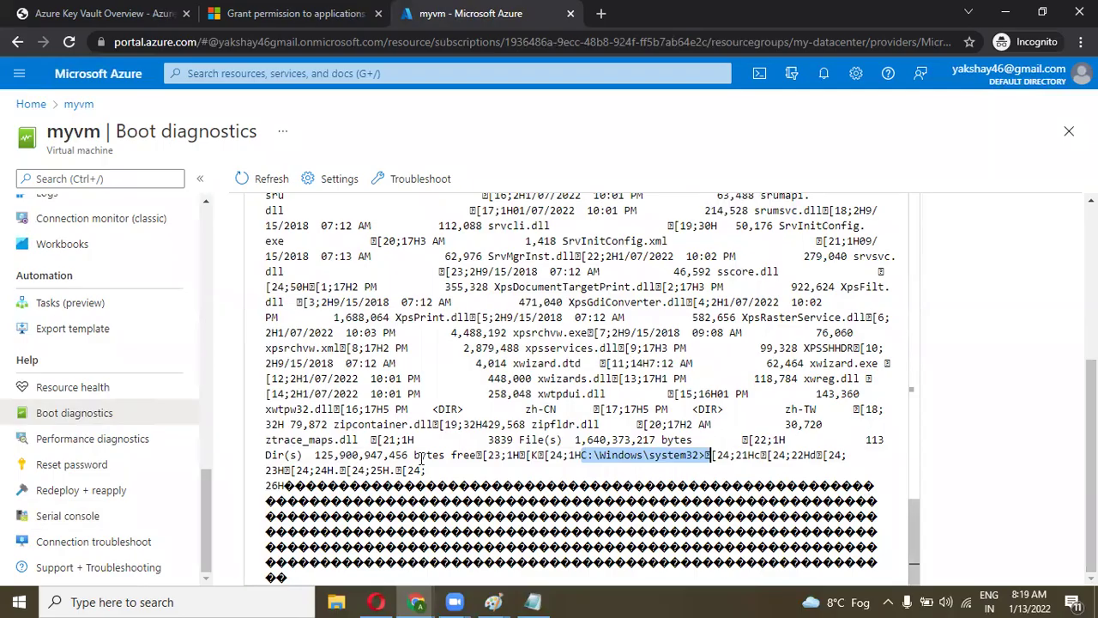
{"action": "scroll", "coordinate": [420, 459], "scroll_direction": "up", "scroll_amount": 5}
{"action": "scroll", "coordinate": [420, 459], "scroll_direction": "up", "scroll_amount": 4}
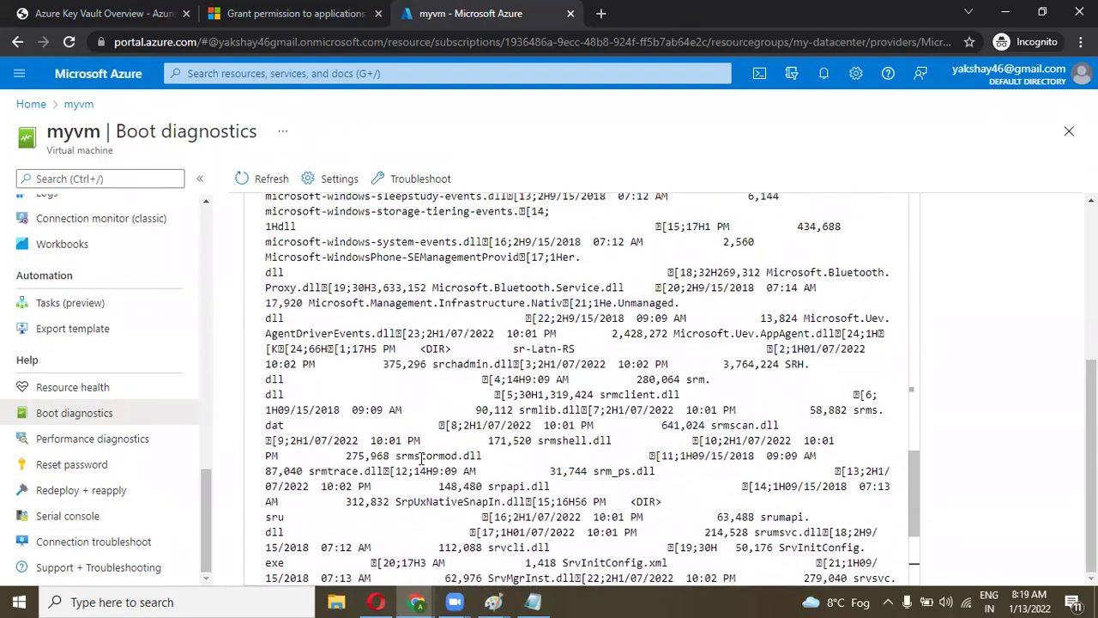
{"action": "scroll", "coordinate": [420, 459], "scroll_direction": "up", "scroll_amount": 7}
{"action": "scroll", "coordinate": [420, 459], "scroll_direction": "down", "scroll_amount": 10}
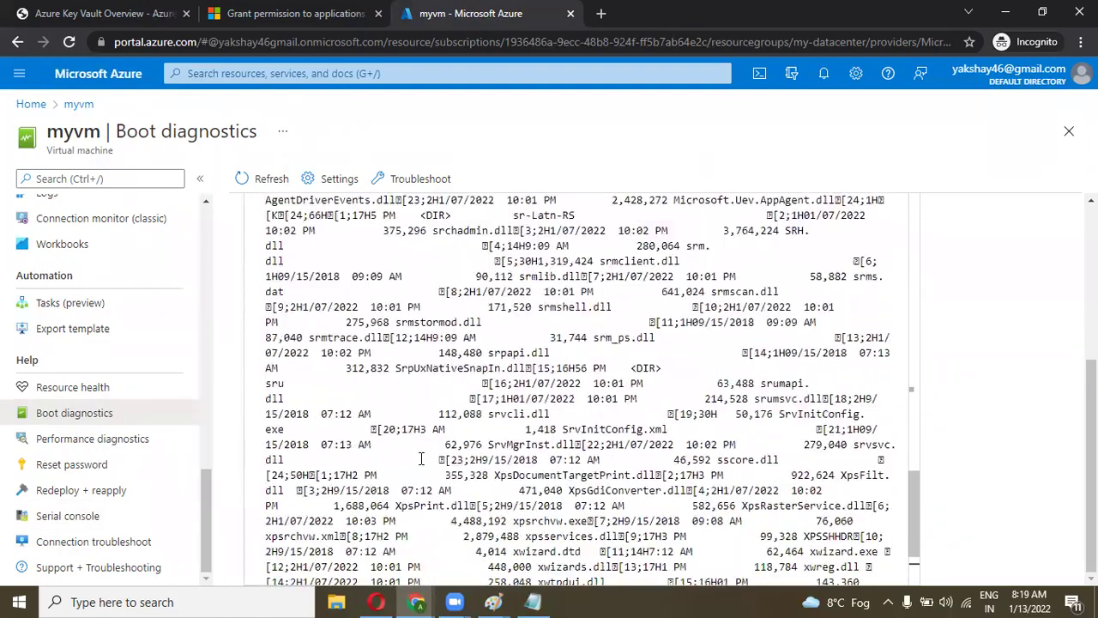
{"action": "scroll", "coordinate": [420, 458], "scroll_direction": "down", "scroll_amount": 5}
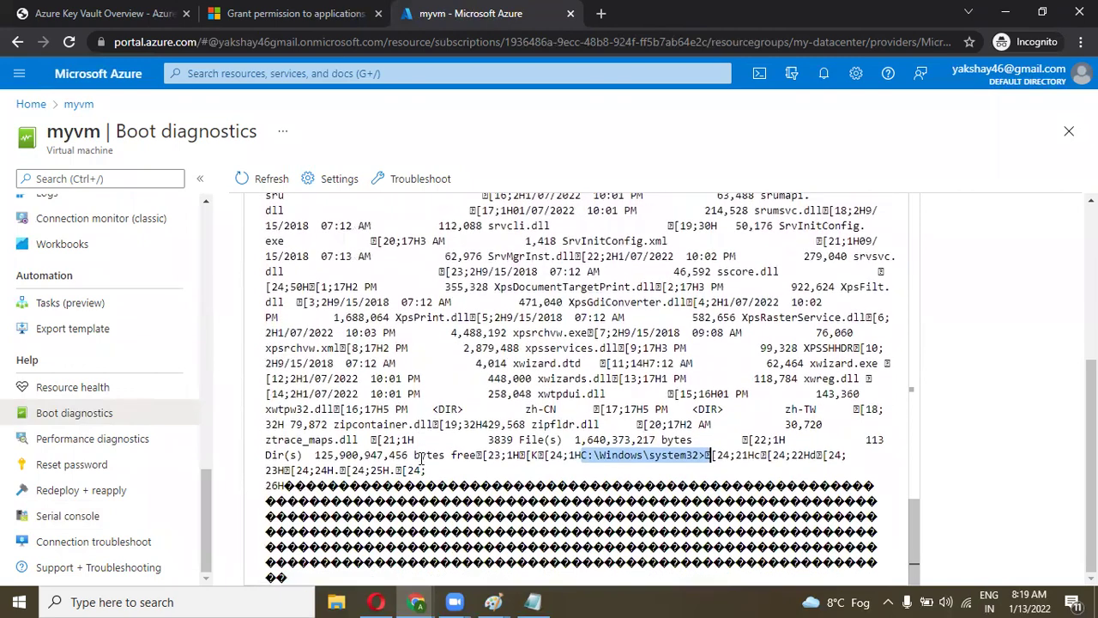
{"action": "scroll", "coordinate": [421, 459], "scroll_direction": "up", "scroll_amount": 20}
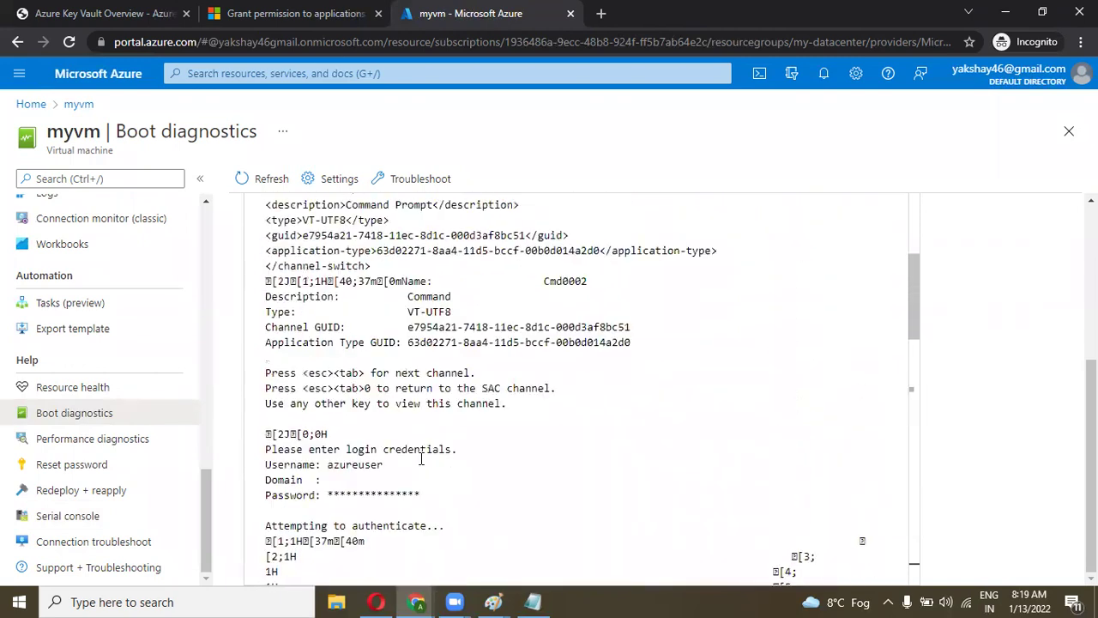
{"action": "scroll", "coordinate": [420, 459], "scroll_direction": "up", "scroll_amount": 3}
{"action": "scroll", "coordinate": [1004, 333], "scroll_direction": "up", "scroll_amount": 3}
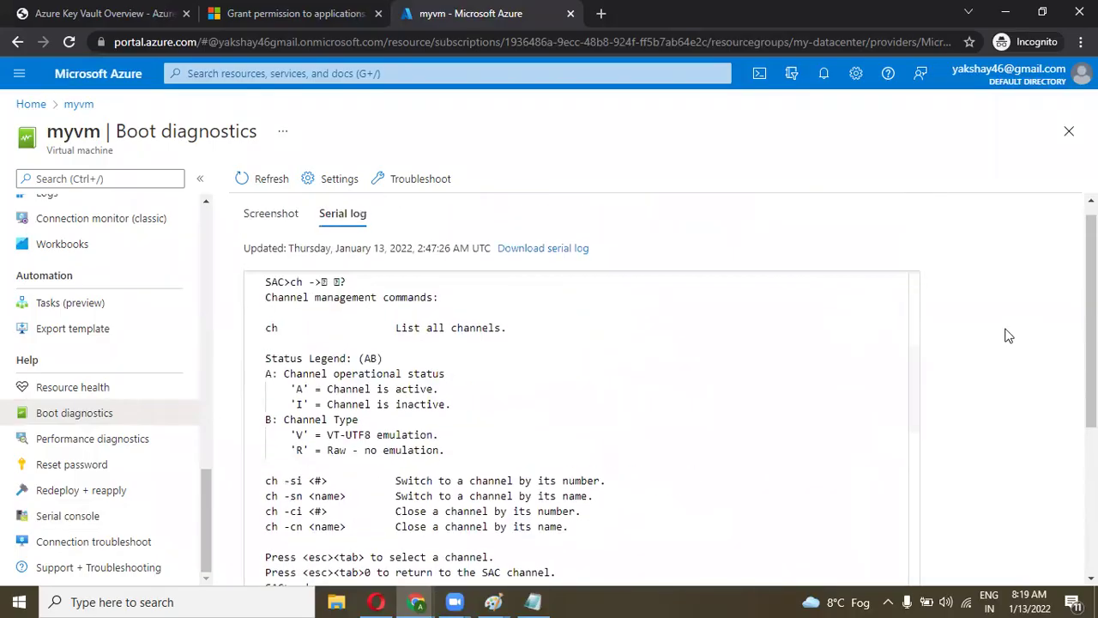
Refresh the boot diagnostics, check the log's update time and read down to the ipconfig output at the serial log's end.
{"action": "left_click", "coordinate": [244, 177]}
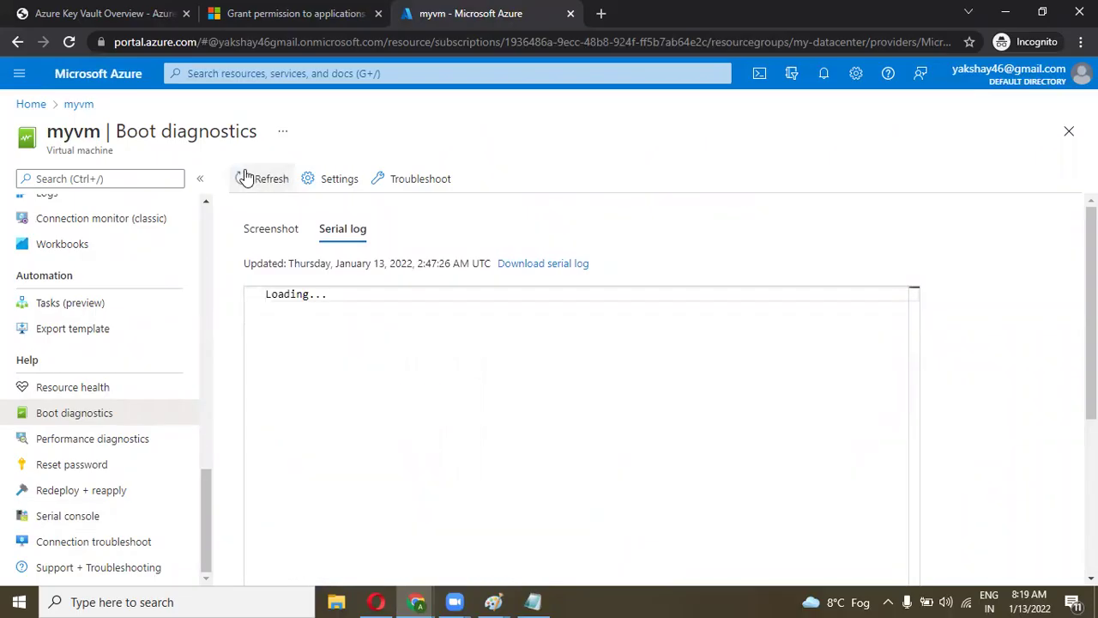
{"action": "left_click_drag", "start_coordinate": [328, 263], "coordinate": [448, 263]}
{"action": "scroll", "coordinate": [940, 298], "scroll_direction": "down", "scroll_amount": 3}
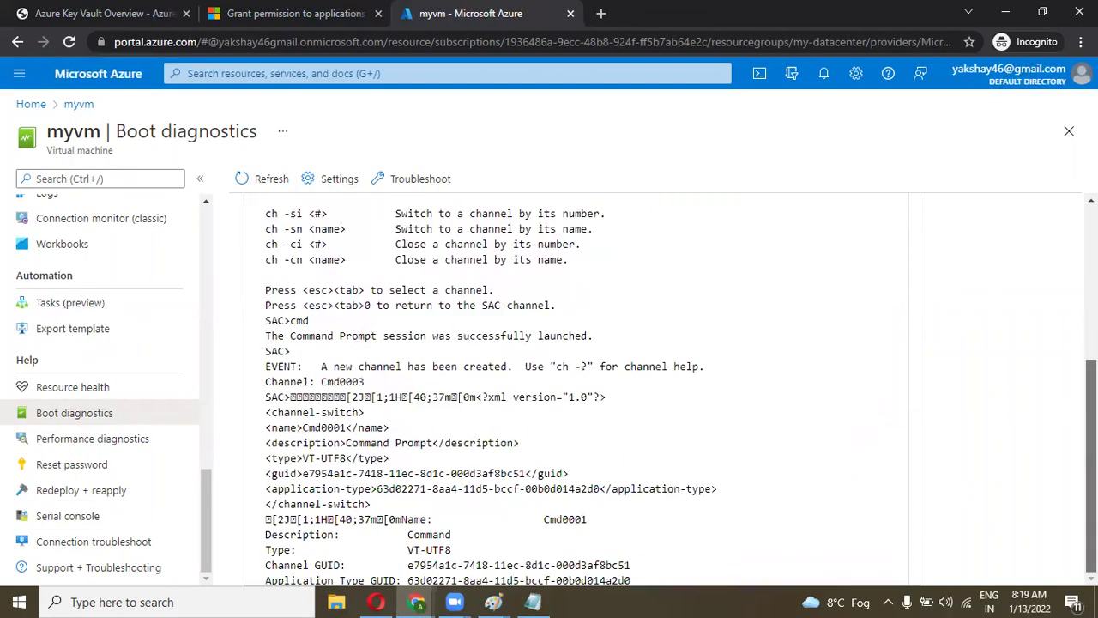
{"action": "scroll", "coordinate": [561, 416], "scroll_direction": "down", "scroll_amount": 4}
{"action": "scroll", "coordinate": [561, 416], "scroll_direction": "down", "scroll_amount": 20}
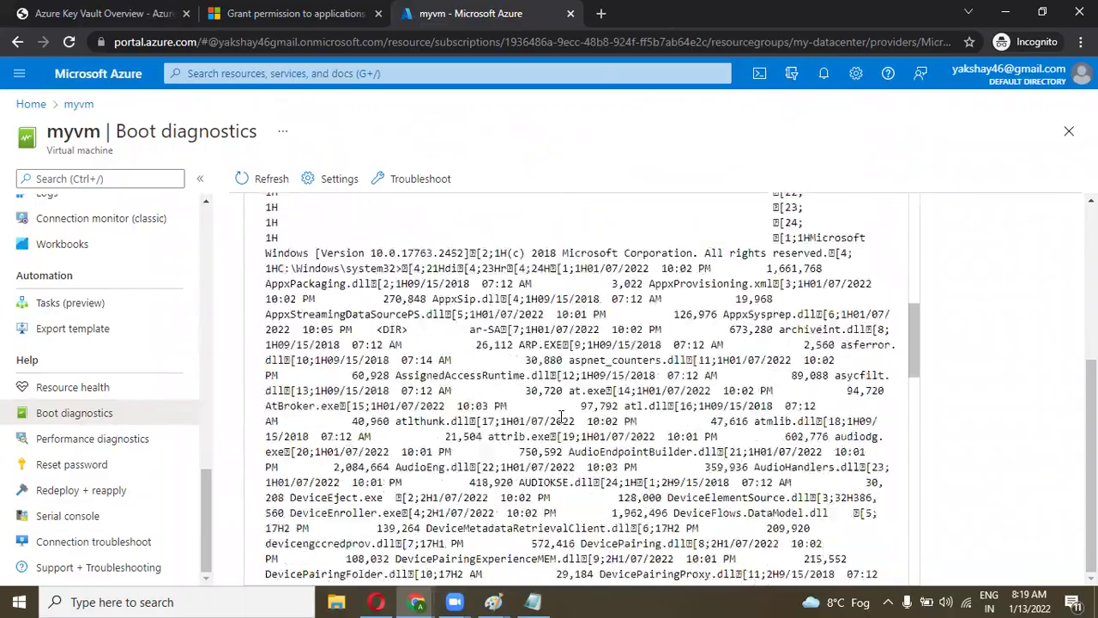
{"action": "scroll", "coordinate": [560, 416], "scroll_direction": "down", "scroll_amount": 3}
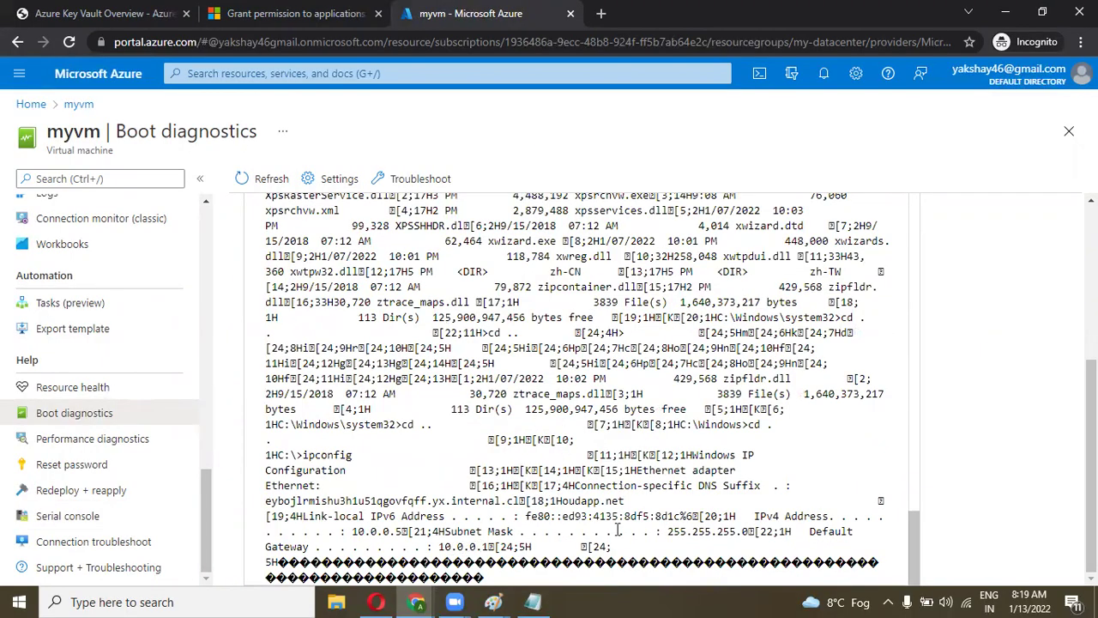
{"action": "left_click_drag", "start_coordinate": [440, 546], "coordinate": [183, 538]}
{"action": "left_click", "coordinate": [483, 546]}
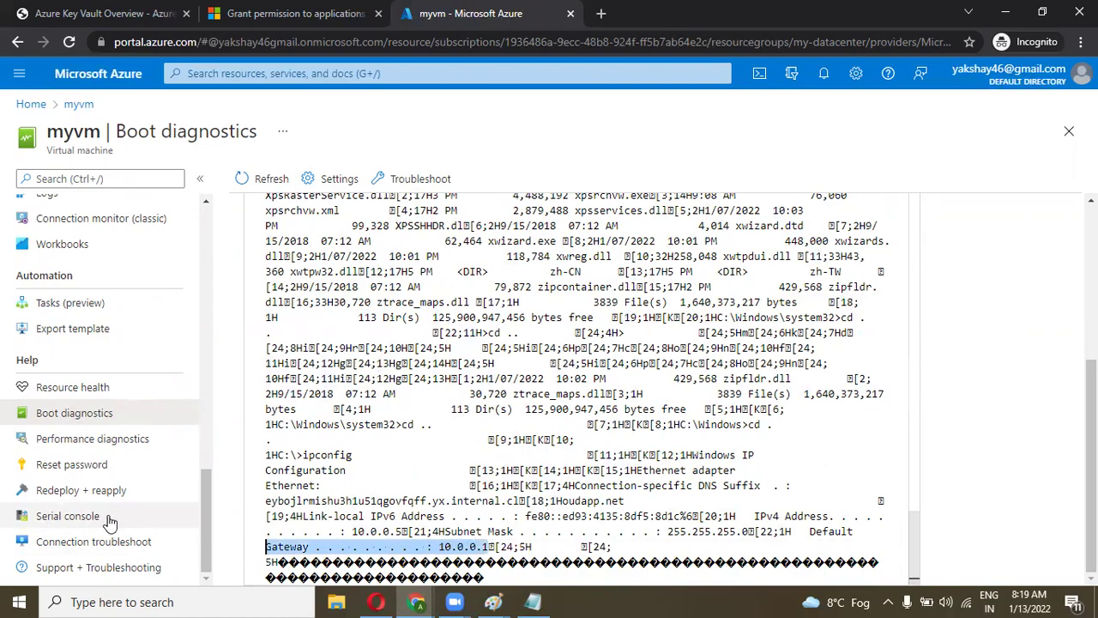
Open myvm's serial console, and return to its boot diagnostics to examine the full VM screenshot.
{"action": "left_click", "coordinate": [69, 518]}
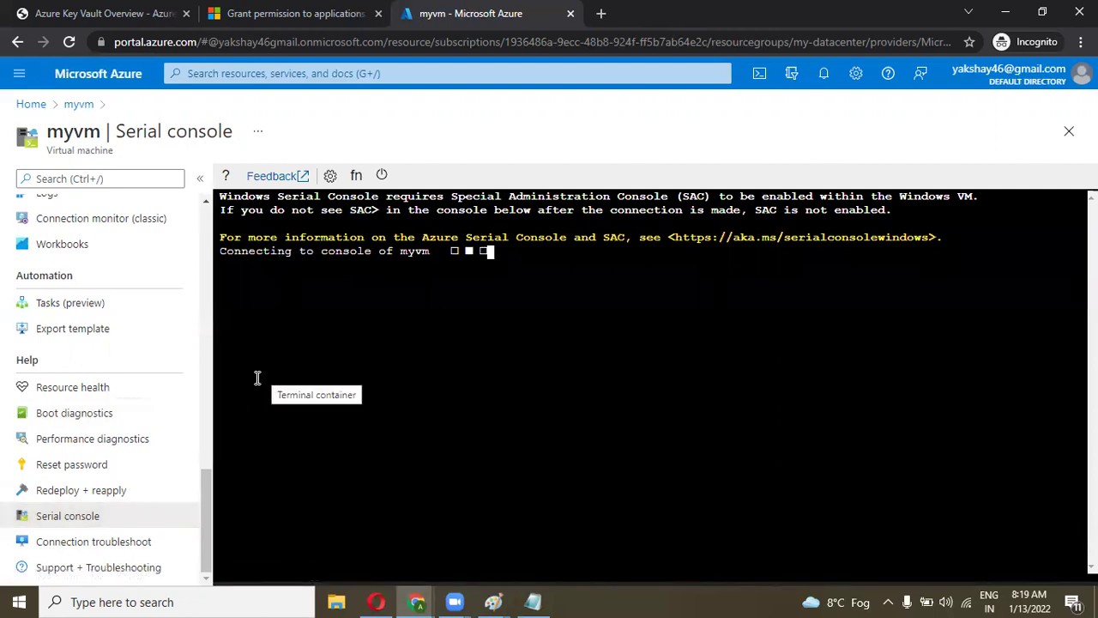
{"action": "left_click", "coordinate": [93, 412]}
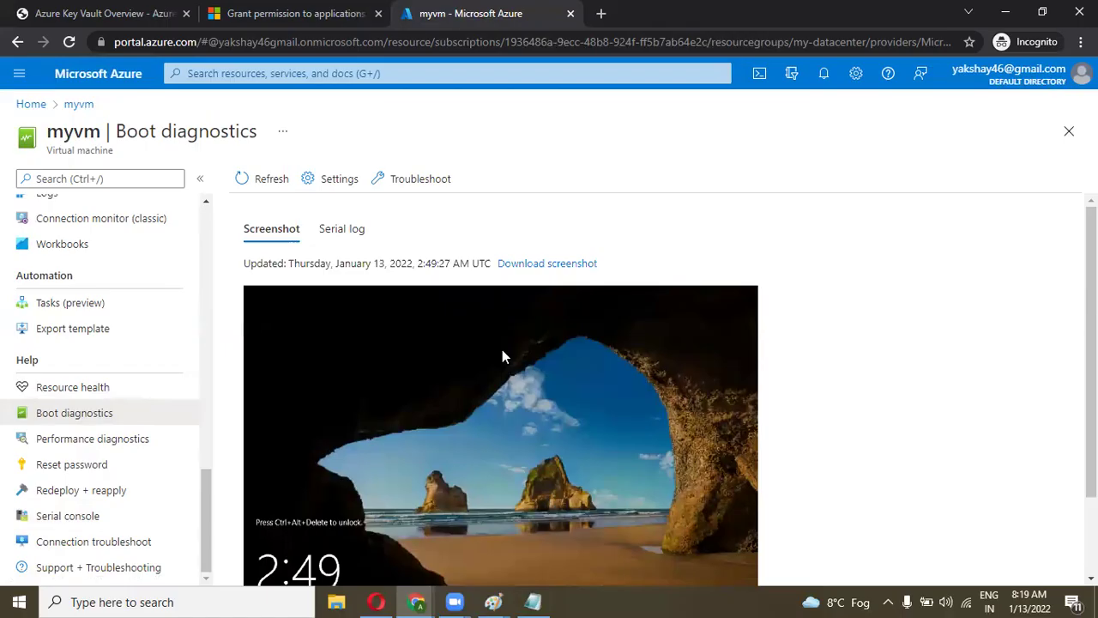
{"action": "scroll", "coordinate": [503, 352], "scroll_direction": "down", "scroll_amount": 1}
{"action": "scroll", "coordinate": [503, 351], "scroll_direction": "up", "scroll_amount": 1}
{"action": "scroll", "coordinate": [1089, 368], "scroll_direction": "down", "scroll_amount": 1}
{"action": "scroll", "coordinate": [1089, 369], "scroll_direction": "down", "scroll_amount": 2}
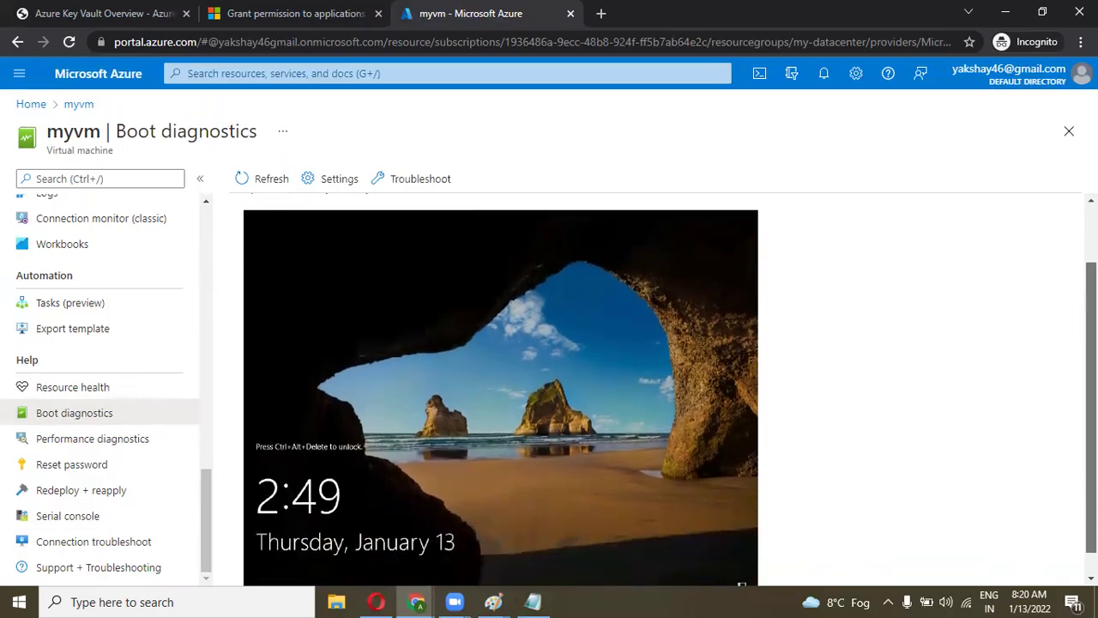
{"action": "scroll", "coordinate": [1089, 369], "scroll_direction": "up", "scroll_amount": 3}
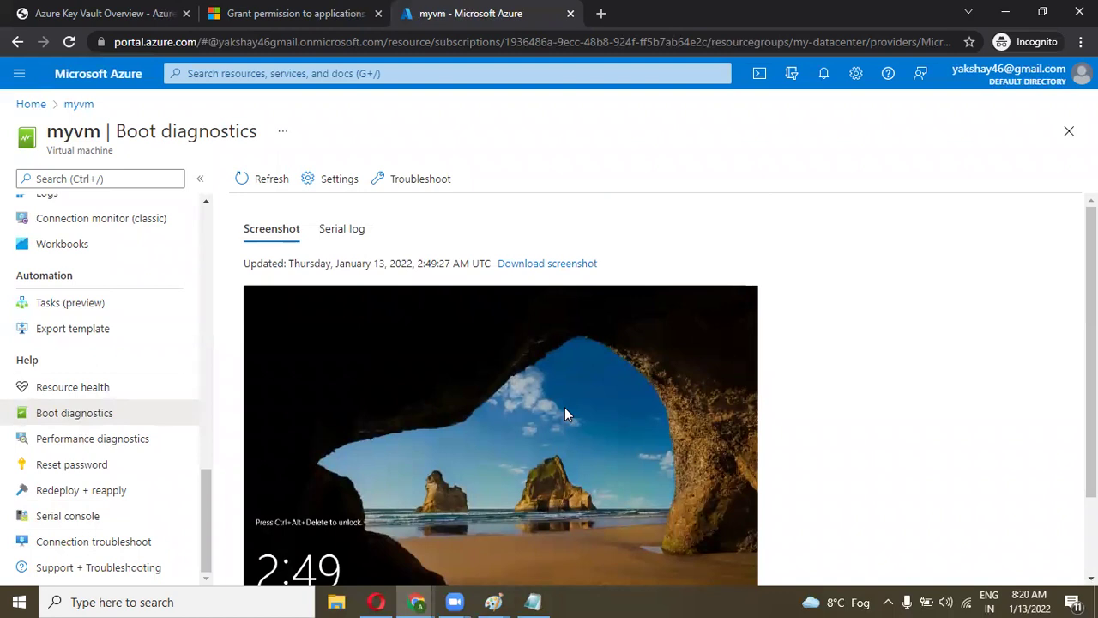
{"action": "left_click_drag", "start_coordinate": [208, 504], "coordinate": [204, 541]}
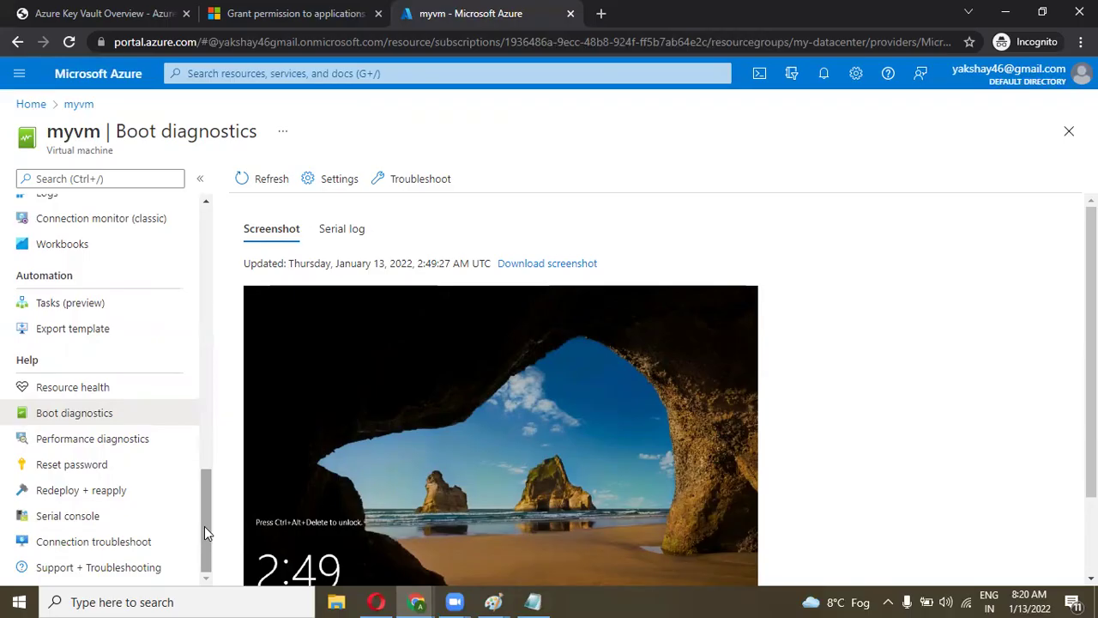
{"action": "mouse_move", "coordinate": [204, 522]}
{"action": "left_mouse_down"}
{"action": "mouse_move", "coordinate": [204, 493]}
{"action": "mouse_move", "coordinate": [214, 562]}
{"action": "mouse_move", "coordinate": [202, 211]}
{"action": "mouse_move", "coordinate": [206, 531]}
{"action": "left_mouse_up"}
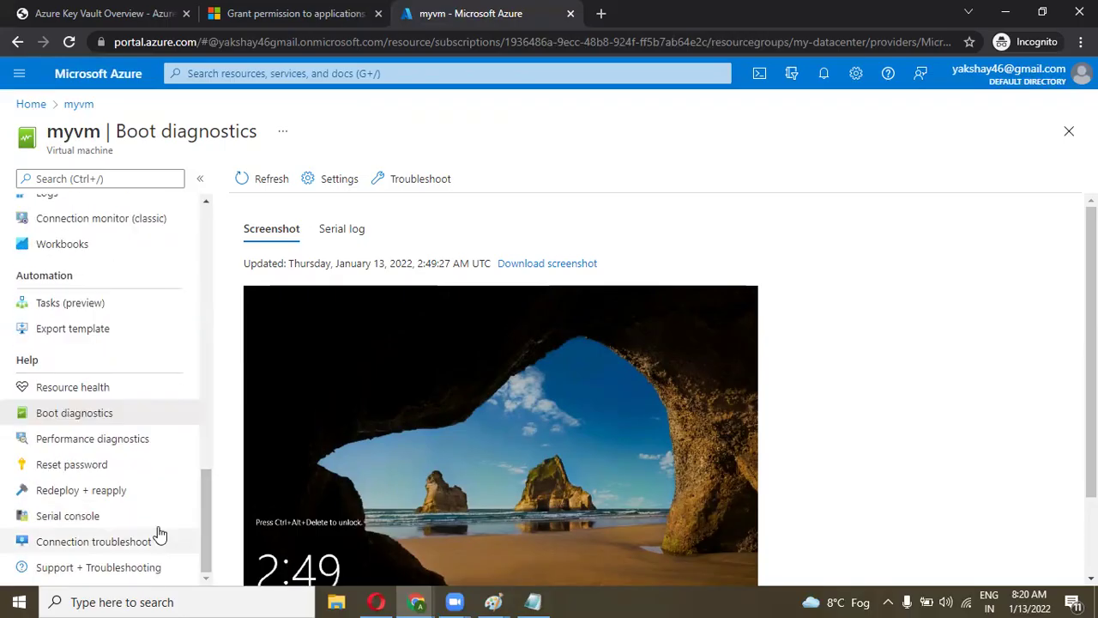